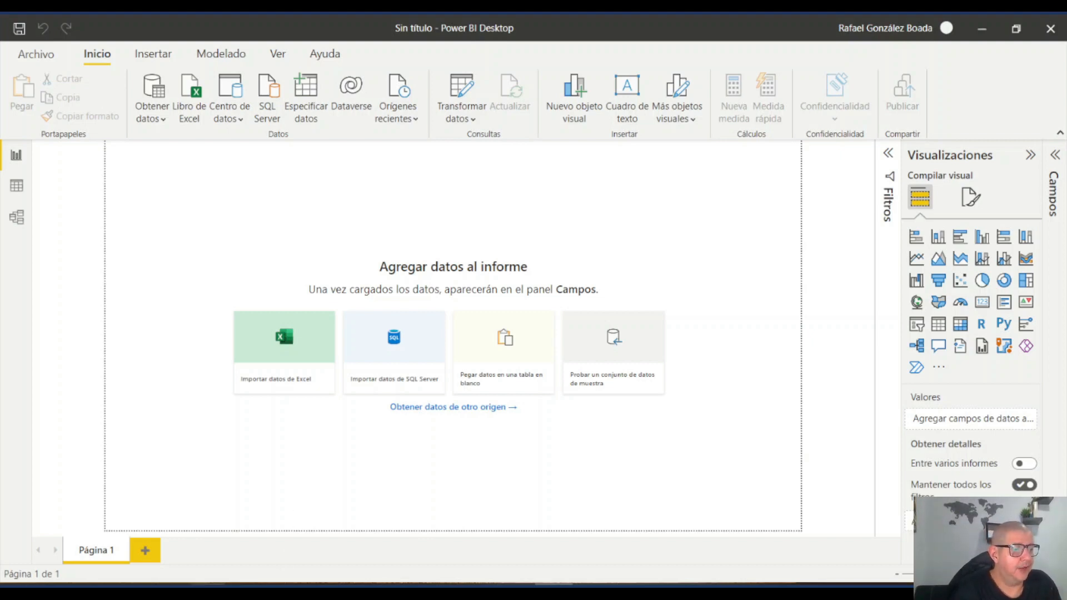
# Step: Switch to the Reporte de Llamadas Ene-Mar 2021 workbook in Excel and examine its title rows and call report layout
pyautogui.moveTo(209, 584)
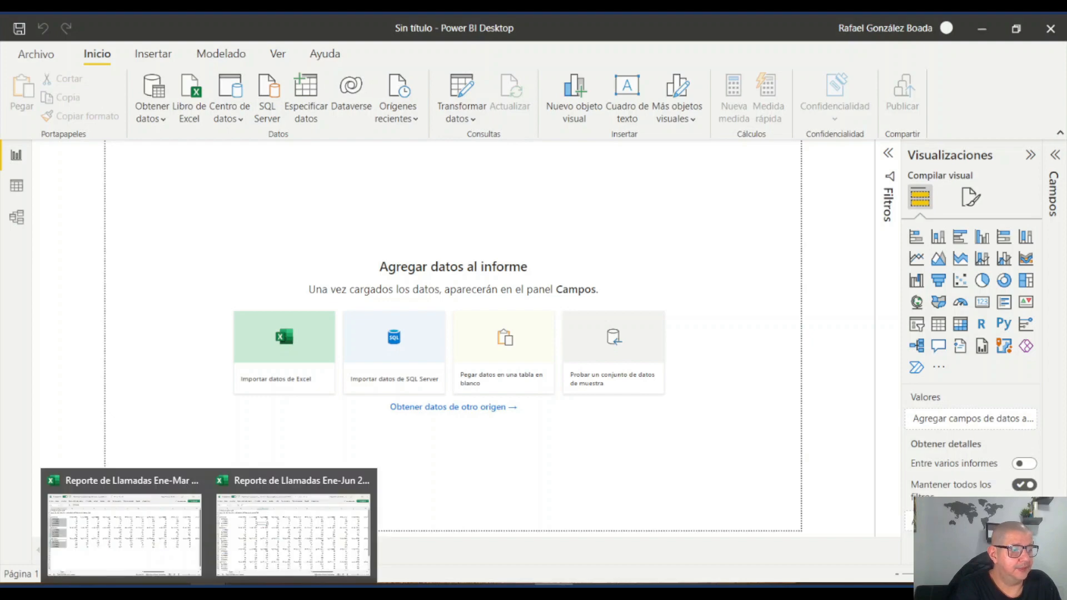
pyautogui.click(165, 543)
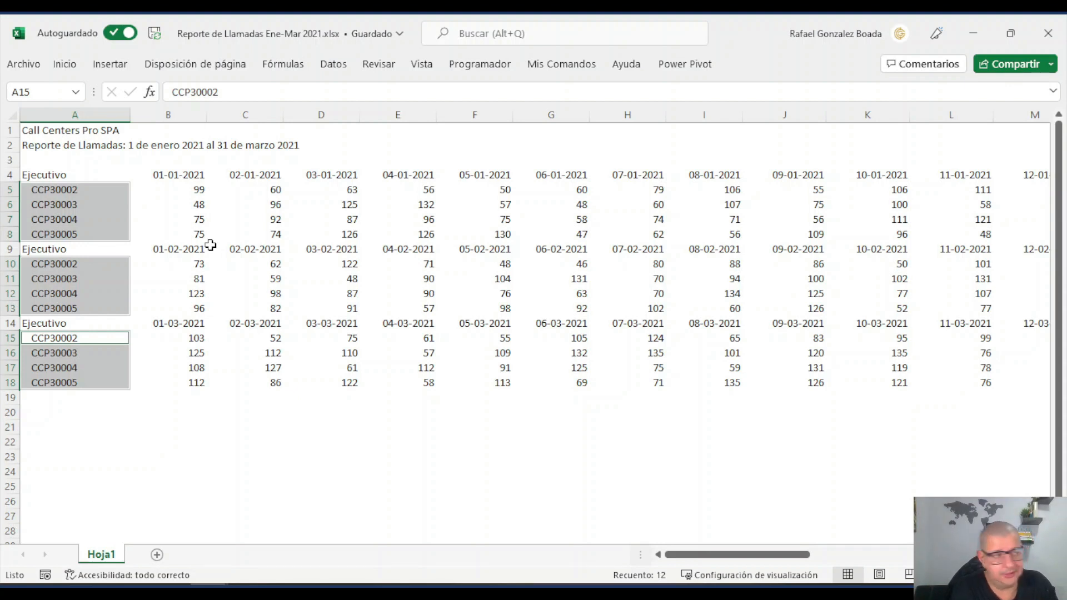
pyautogui.click(71, 132)
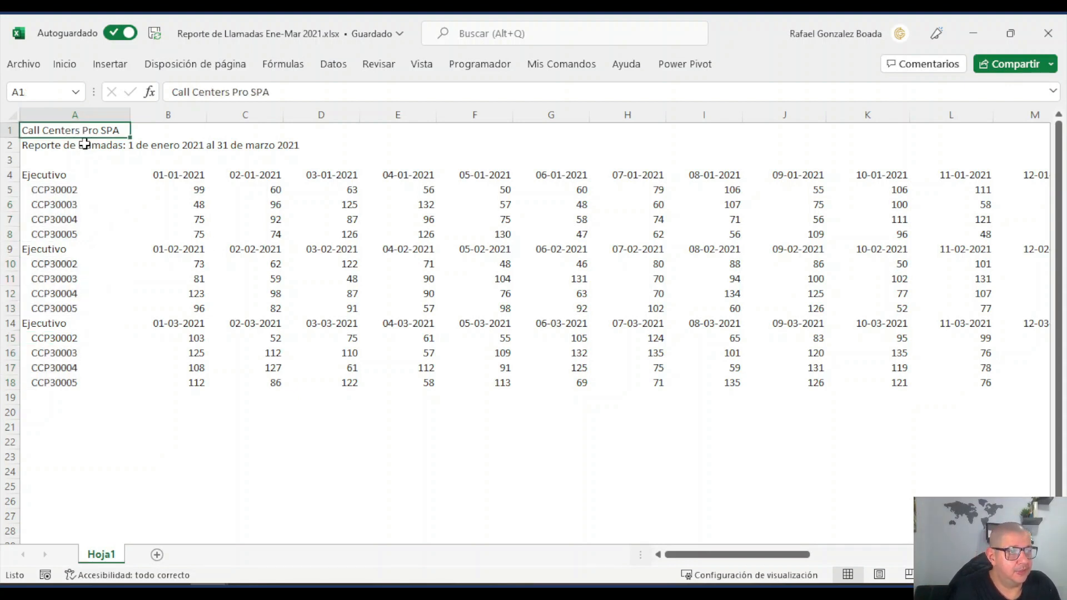
pyautogui.click(70, 145)
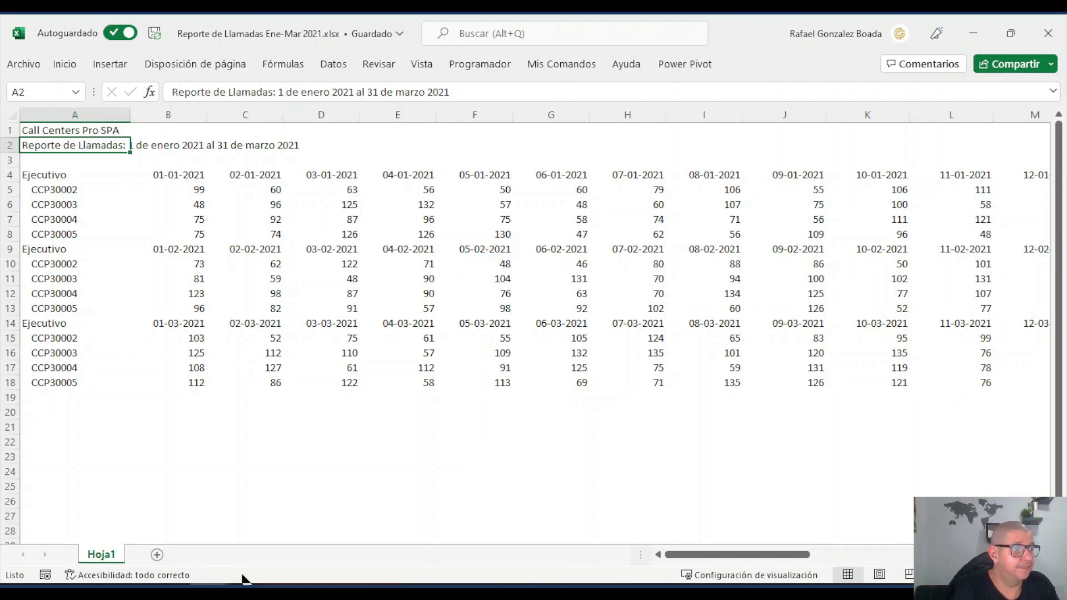
# Step: Examine the monthly blocks and executive codes in the Reporte de Llamadas Ene-Jun 2021 workbook, and return to the Ene-Mar 2021 workbook
pyautogui.click(208, 592)
pyautogui.click(285, 538)
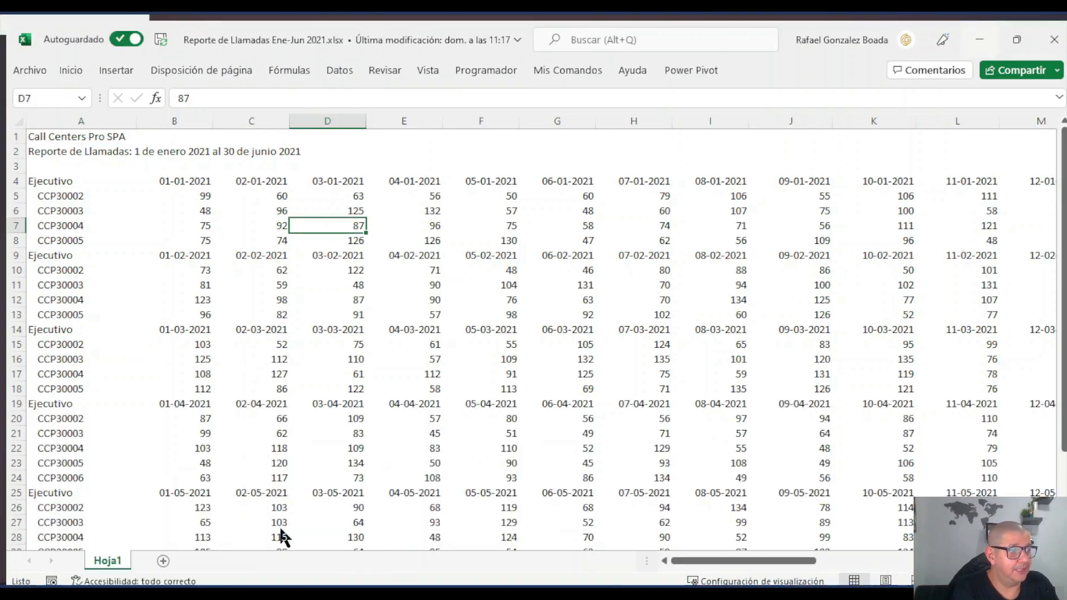
pyautogui.scroll(-3, 361, 238)
pyautogui.scroll(-3, 324, 362)
pyautogui.scroll(6, 310, 326)
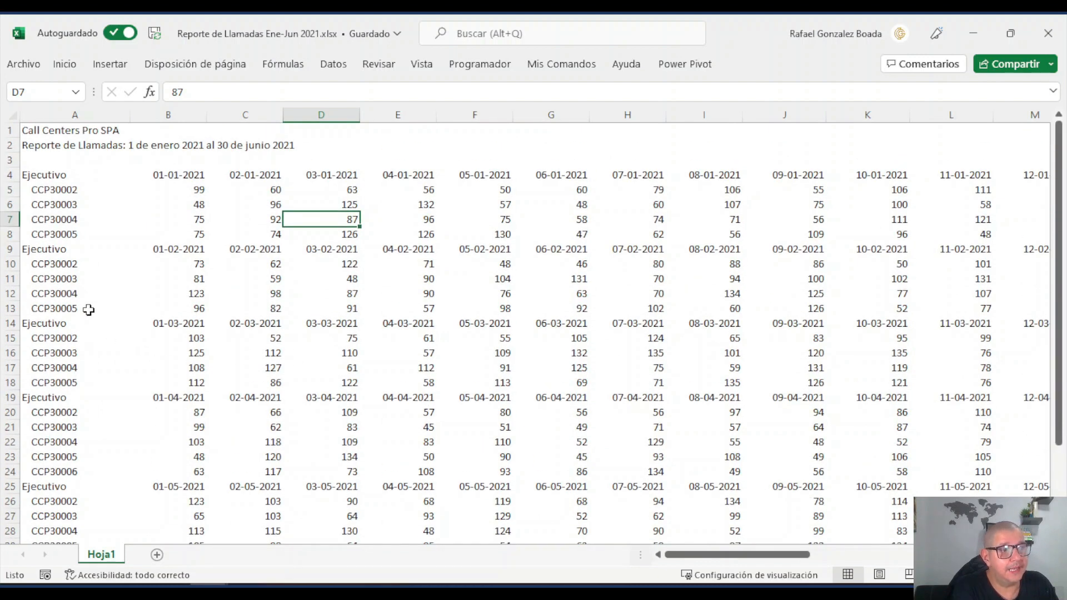
pyautogui.scroll(-3, 86, 360)
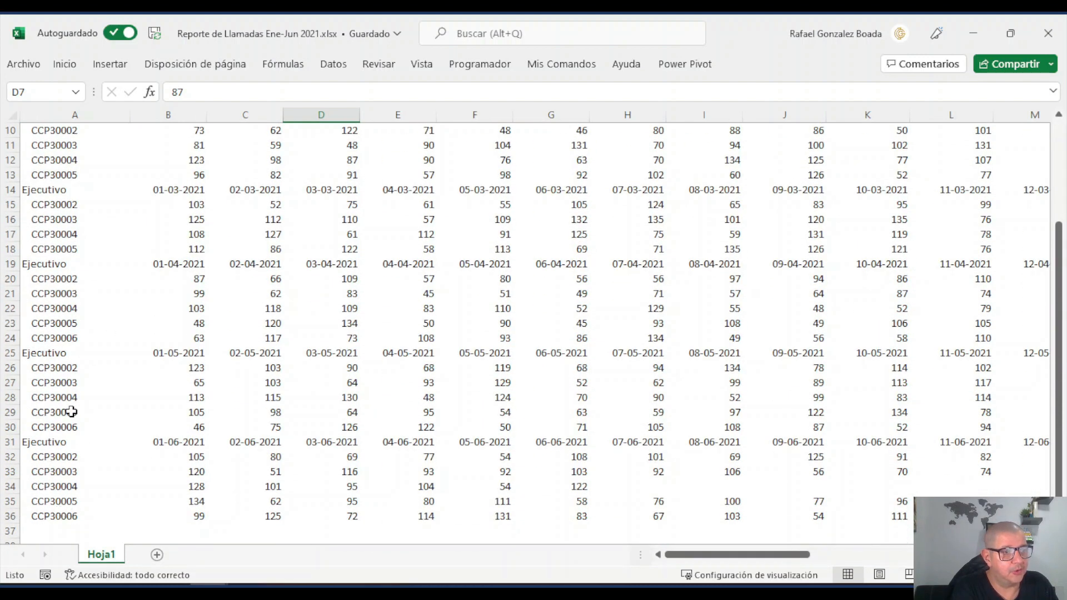
pyautogui.scroll(2, 84, 404)
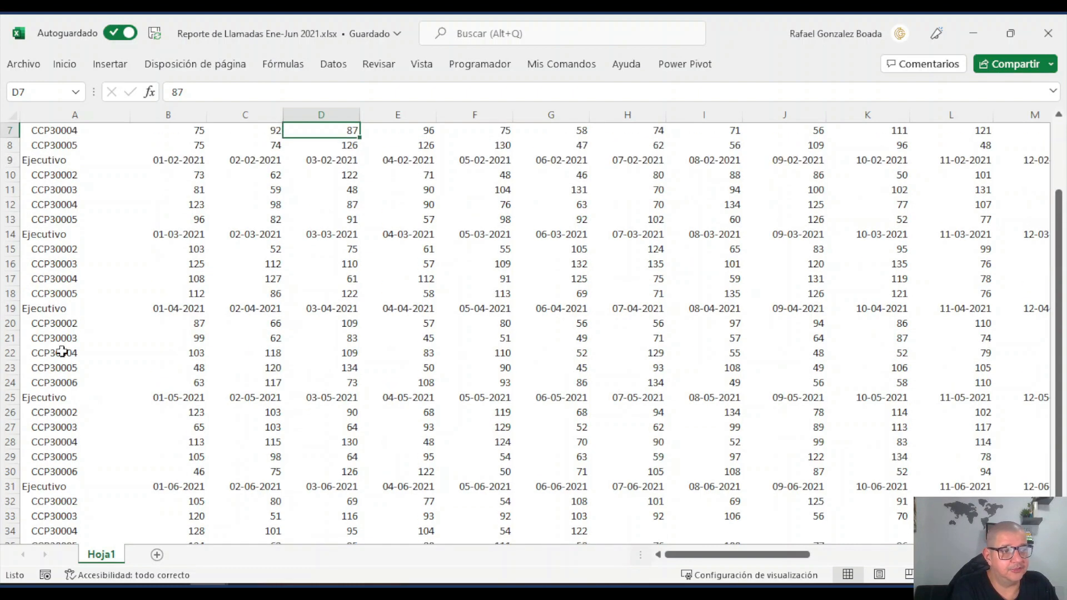
pyautogui.scroll(-2, 73, 375)
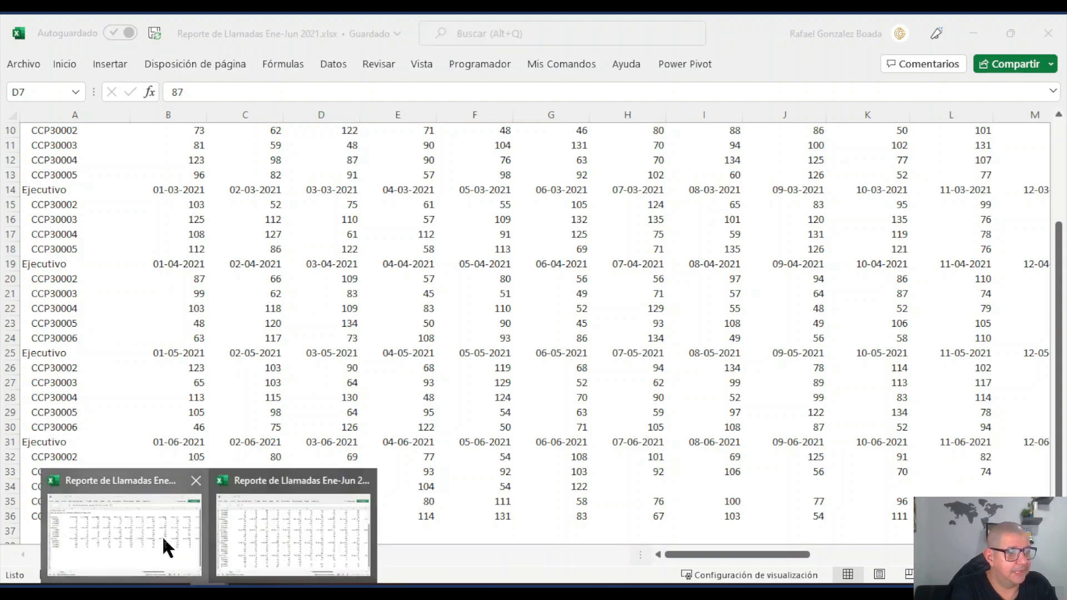
pyautogui.click(162, 546)
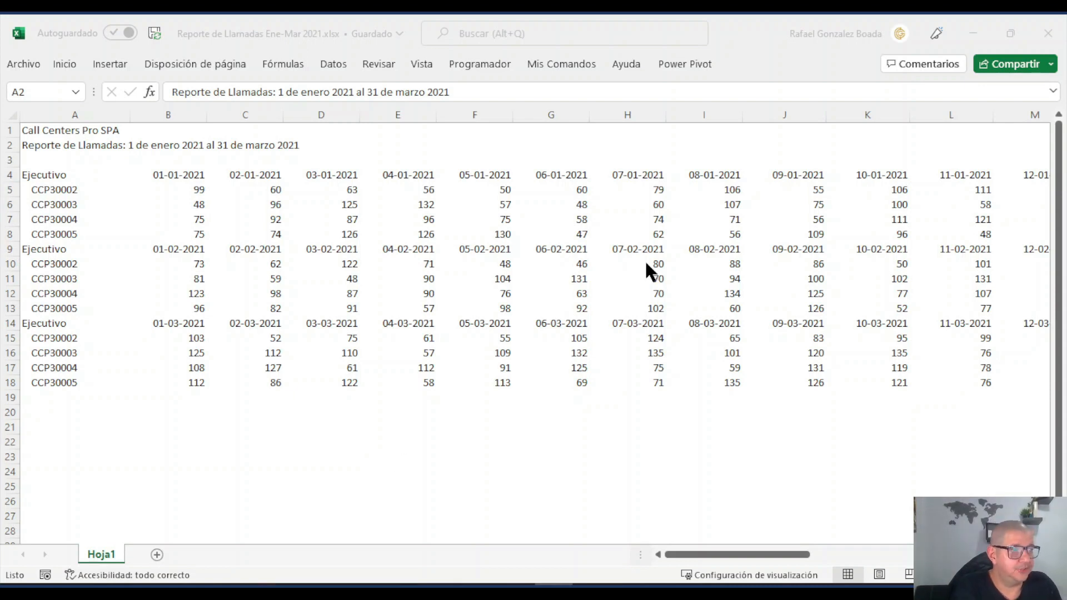
# Step: Open the data source choices in Power BI Desktop, and check the contents of the LLAMADAS folder in File Explorer
pyautogui.click(362, 590)
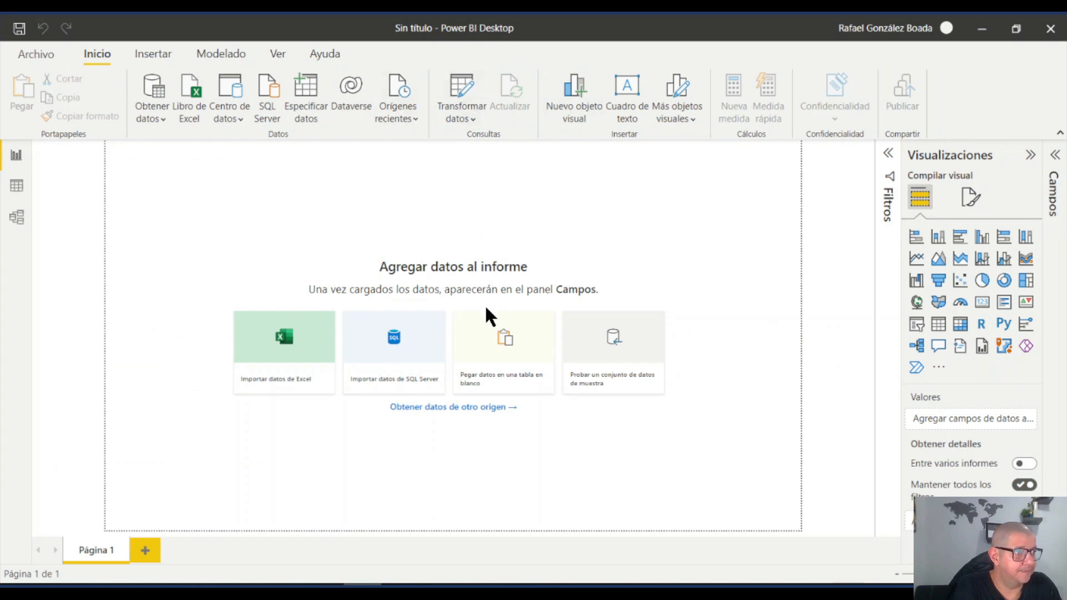
pyautogui.click(157, 120)
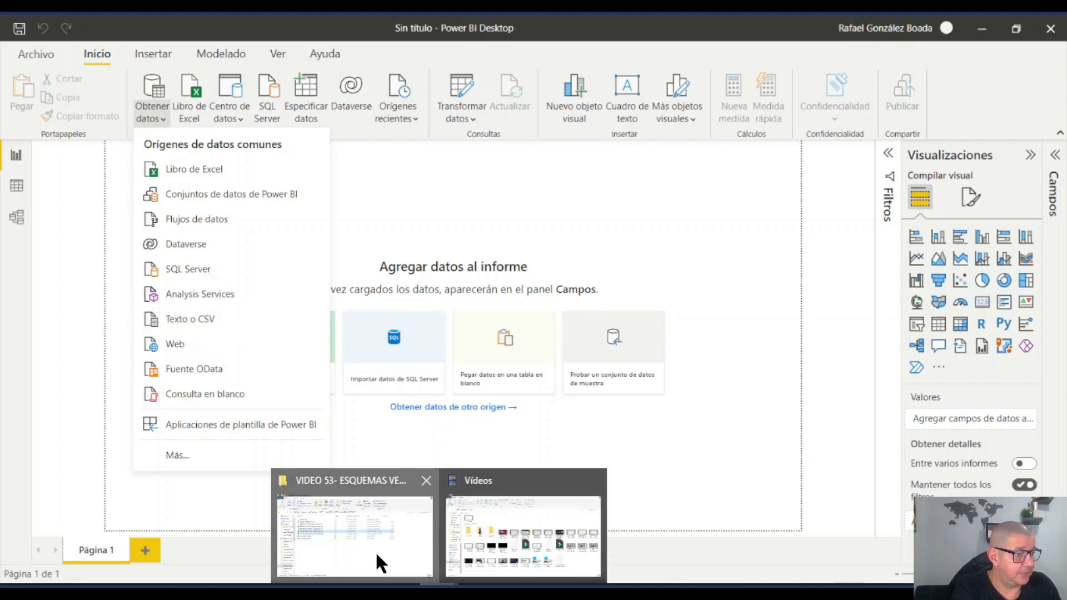
pyautogui.click(376, 561)
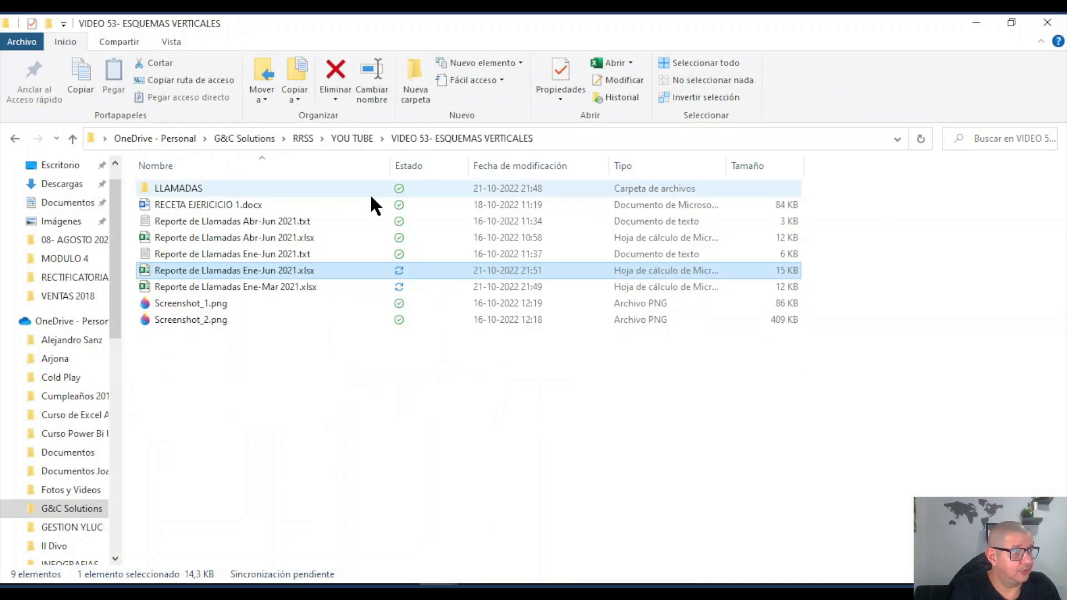
pyautogui.click(195, 189)
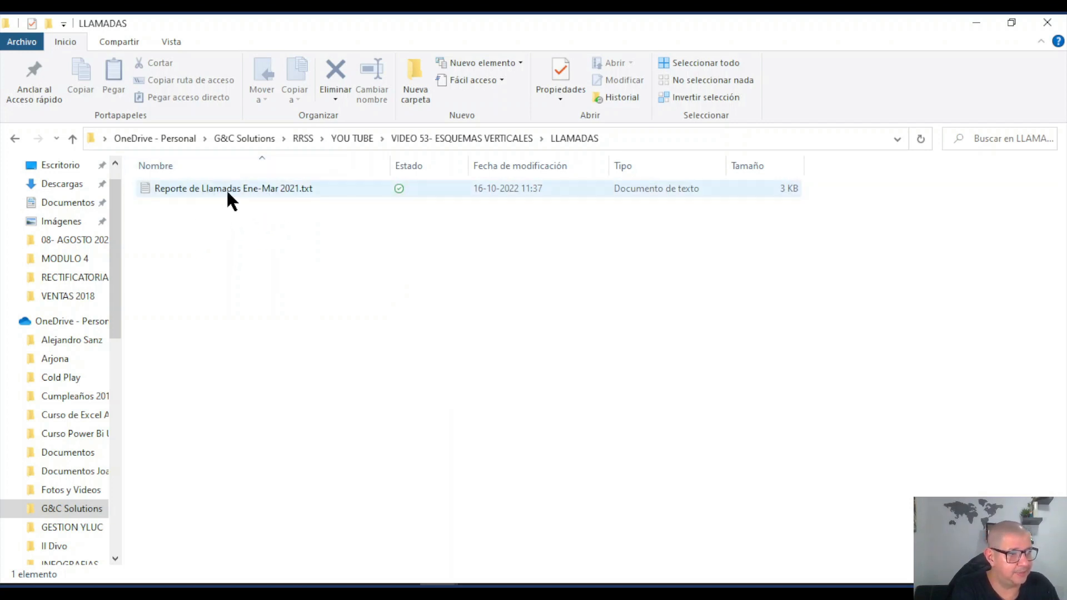
# Step: Switch to Power BI Desktop and bring Reporte de Llamadas Ene-Mar 2021.txt in as a text/CSV source for transformation in Power Query
pyautogui.moveTo(363, 592)
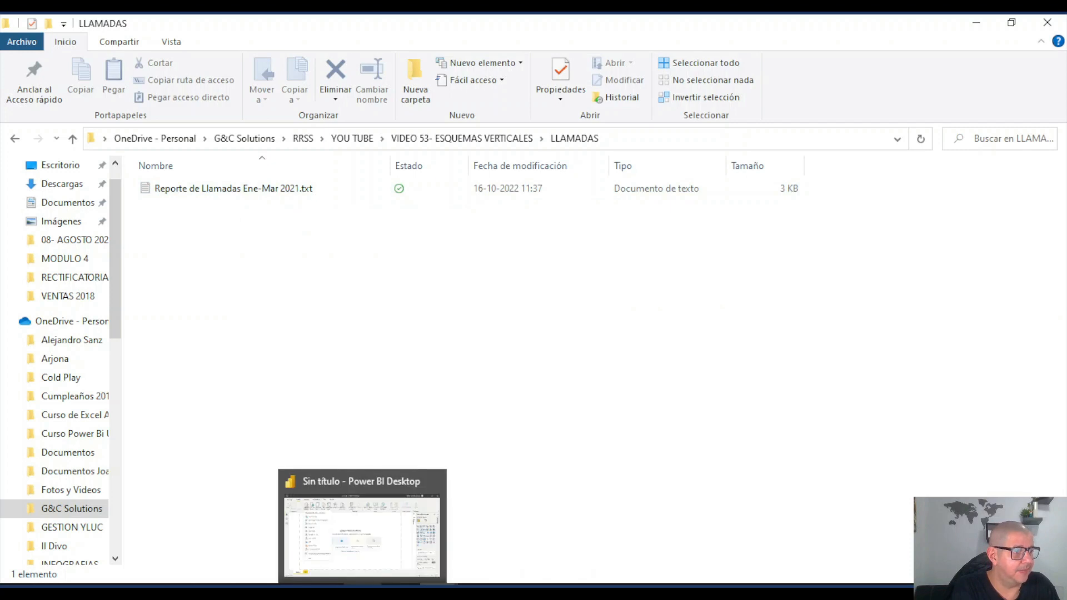
pyautogui.click(356, 545)
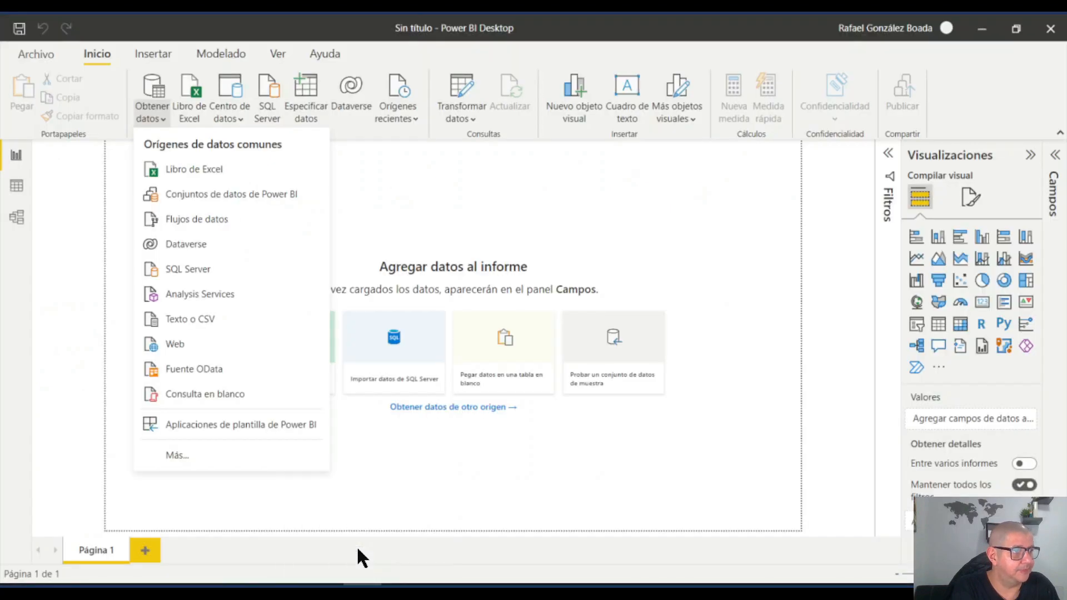
pyautogui.click(190, 324)
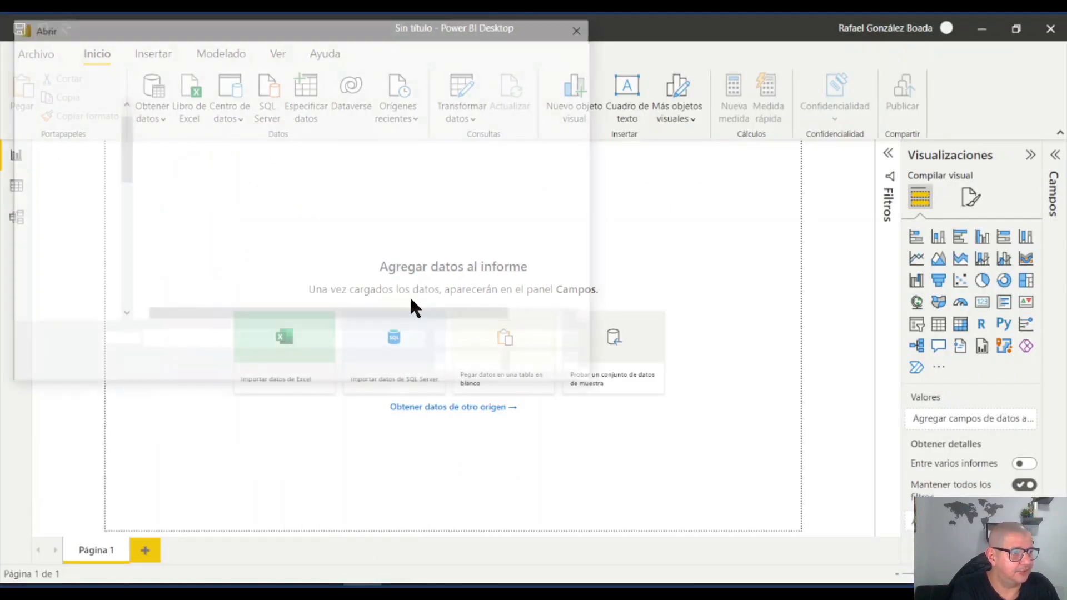
pyautogui.click(213, 129)
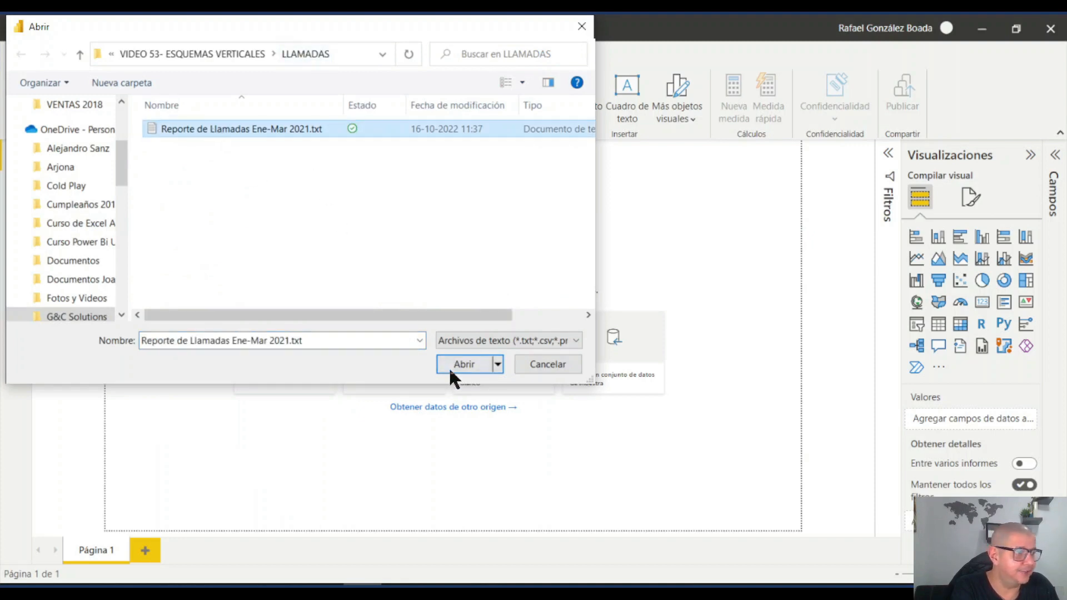
pyautogui.click(462, 365)
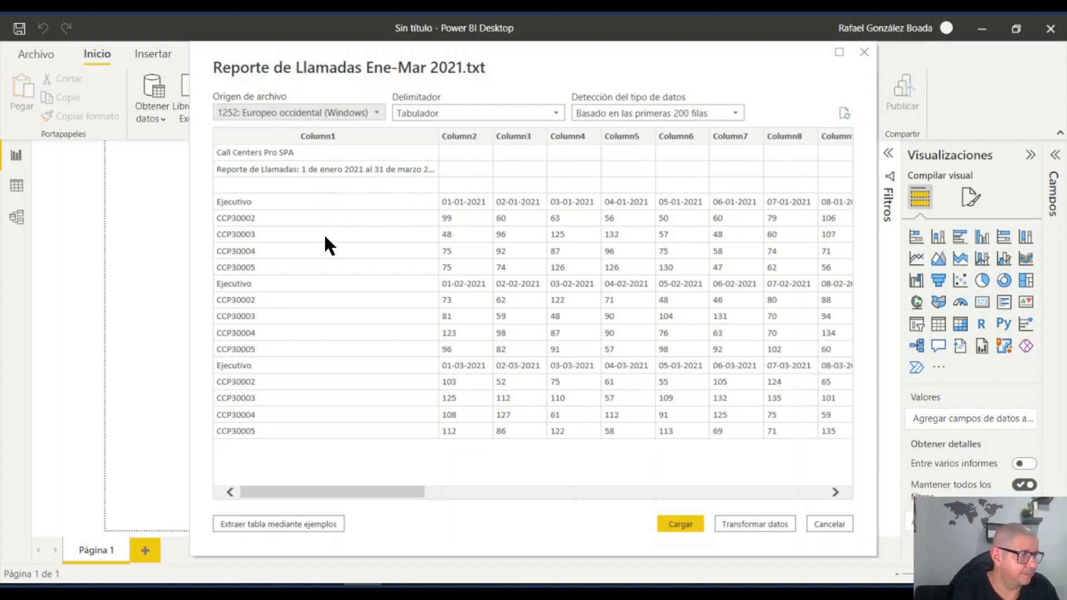
pyautogui.click(764, 525)
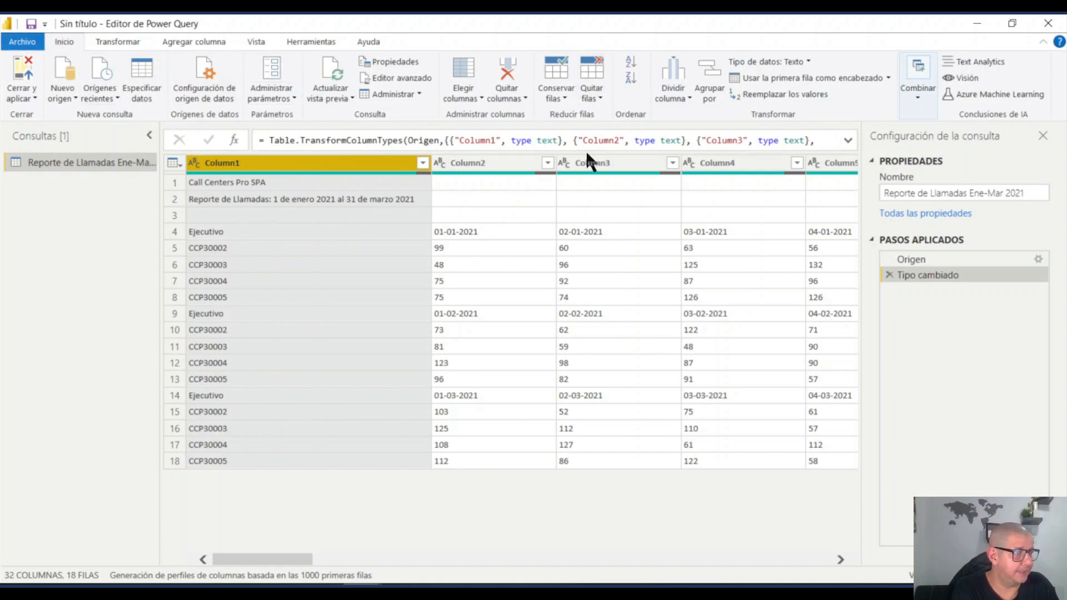
# Step: Remove the top 3 rows from the call report query
pyautogui.click(590, 95)
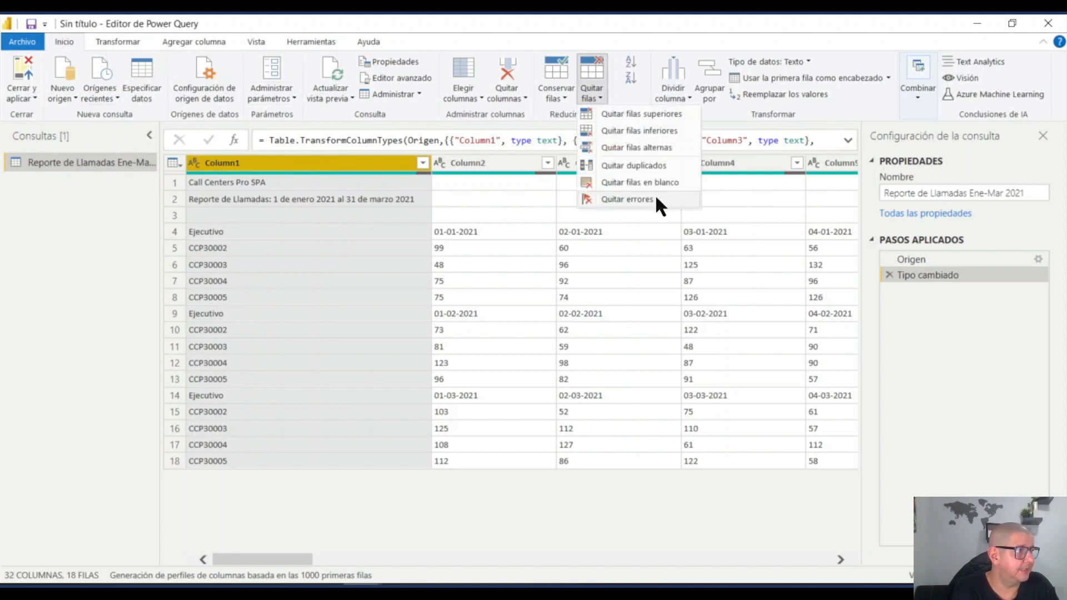
pyautogui.click(655, 113)
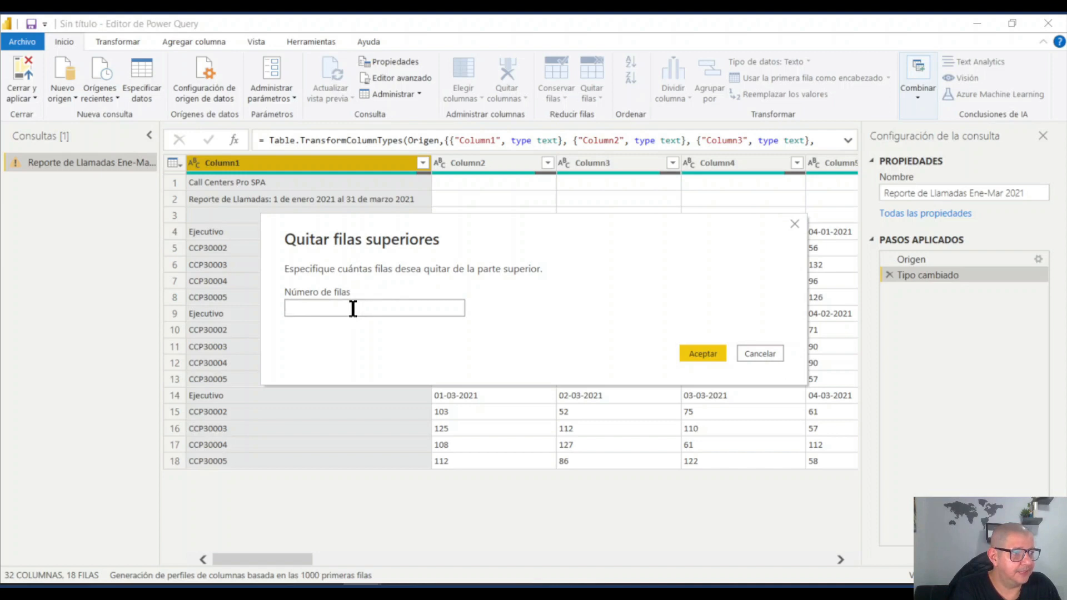
pyautogui.write('3')
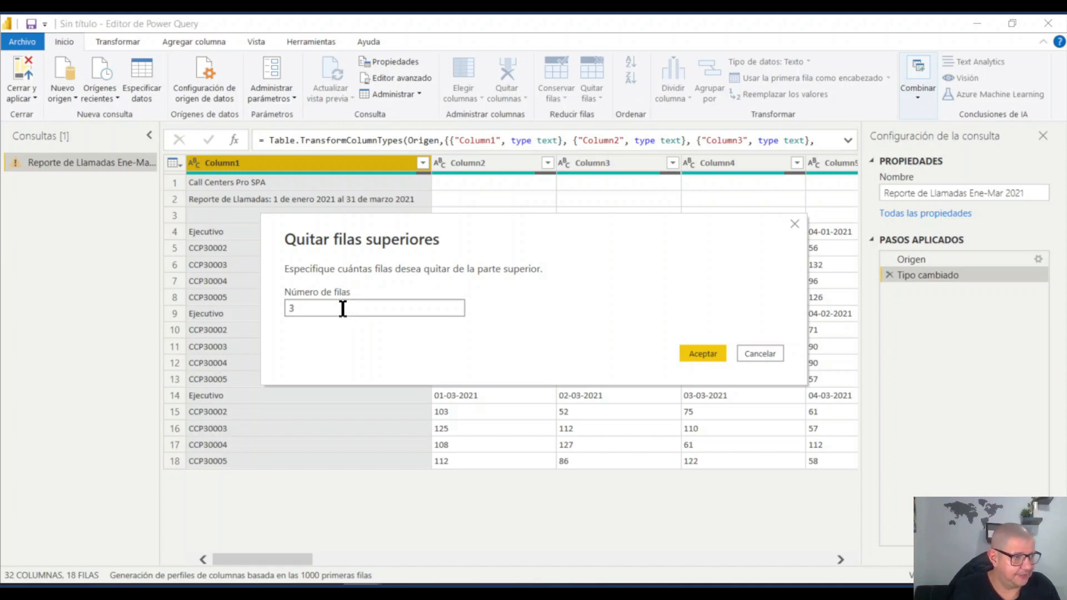
pyautogui.click(705, 355)
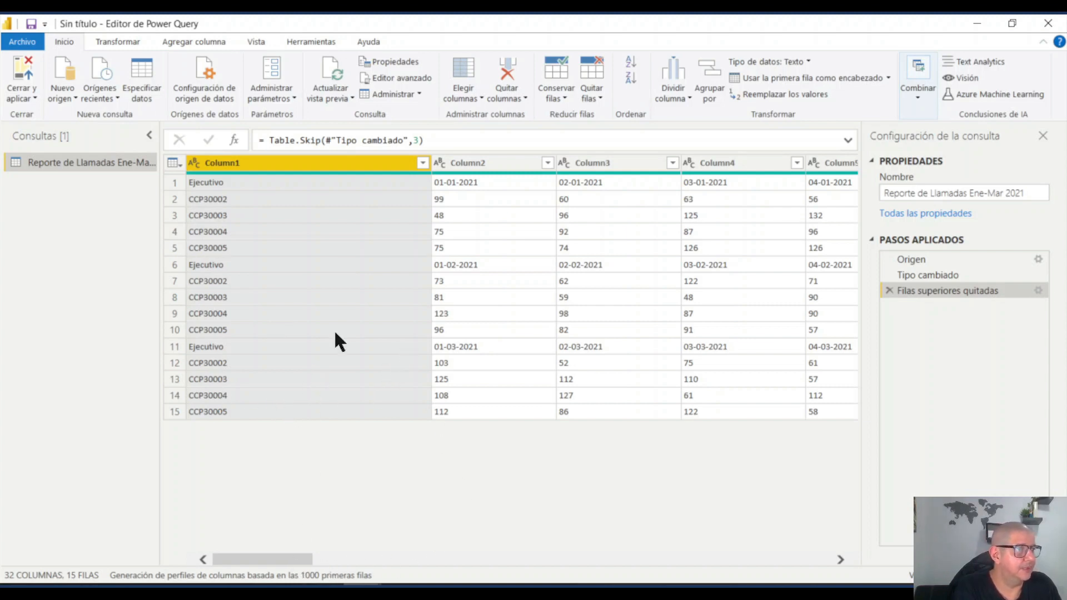
# Step: Add an index column starting from 1 to the call report query
pyautogui.click(199, 40)
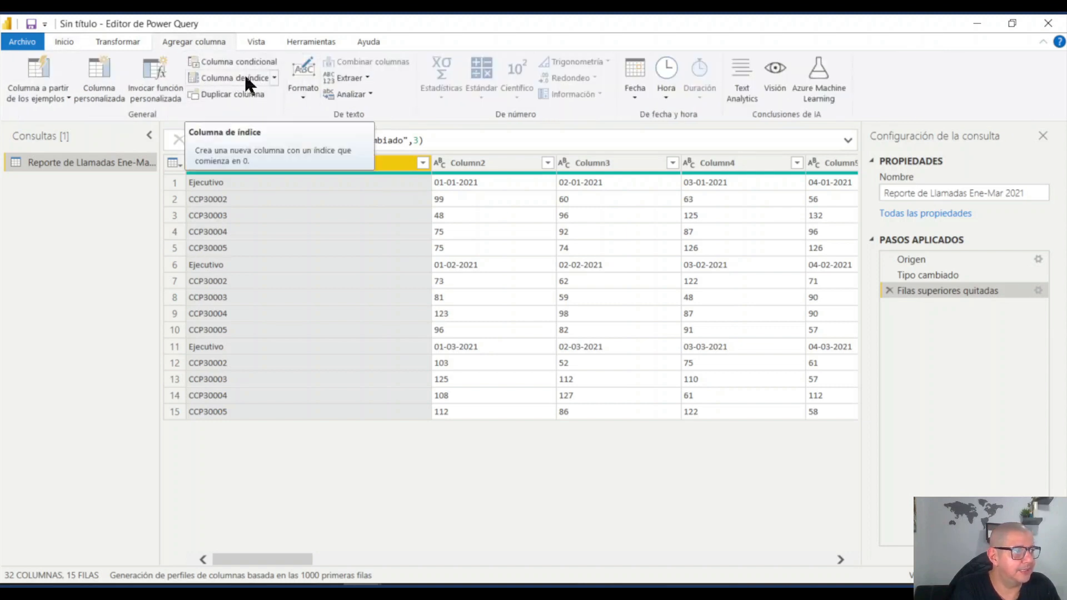
pyautogui.click(273, 78)
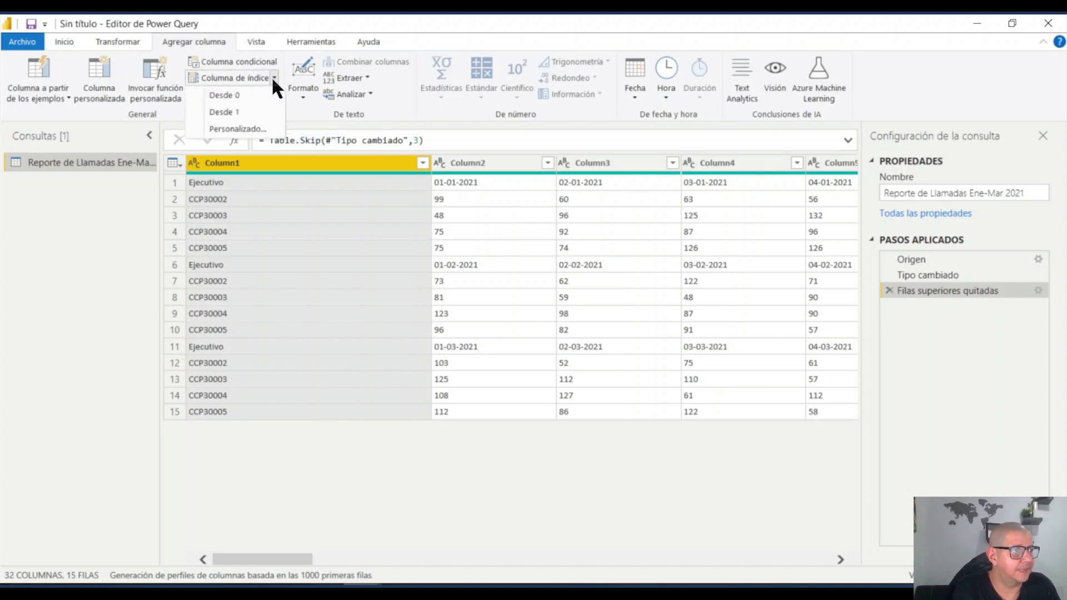
pyautogui.click(256, 110)
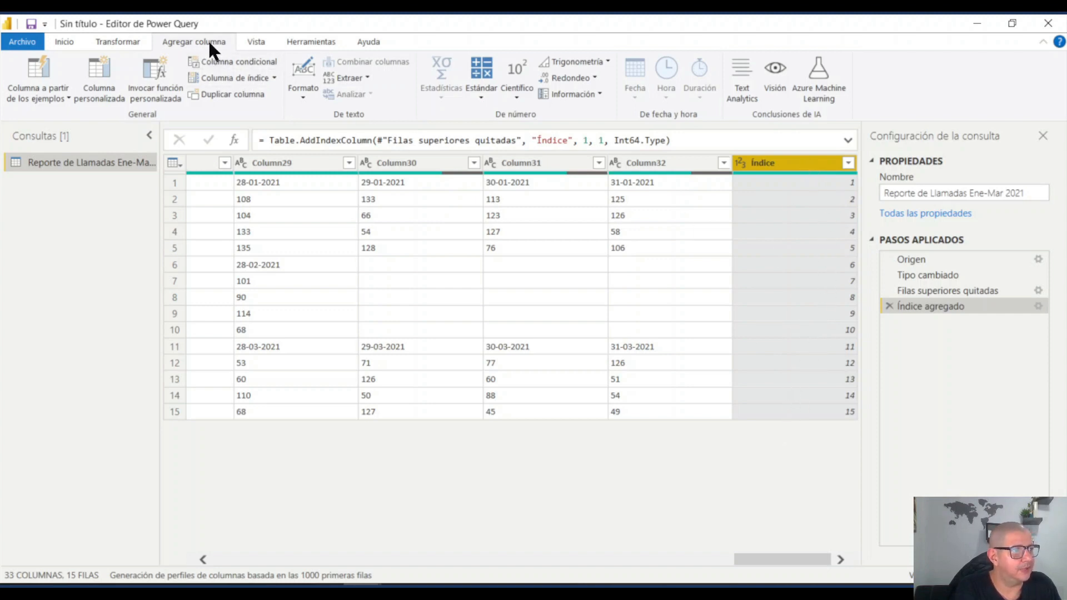
pyautogui.click(240, 60)
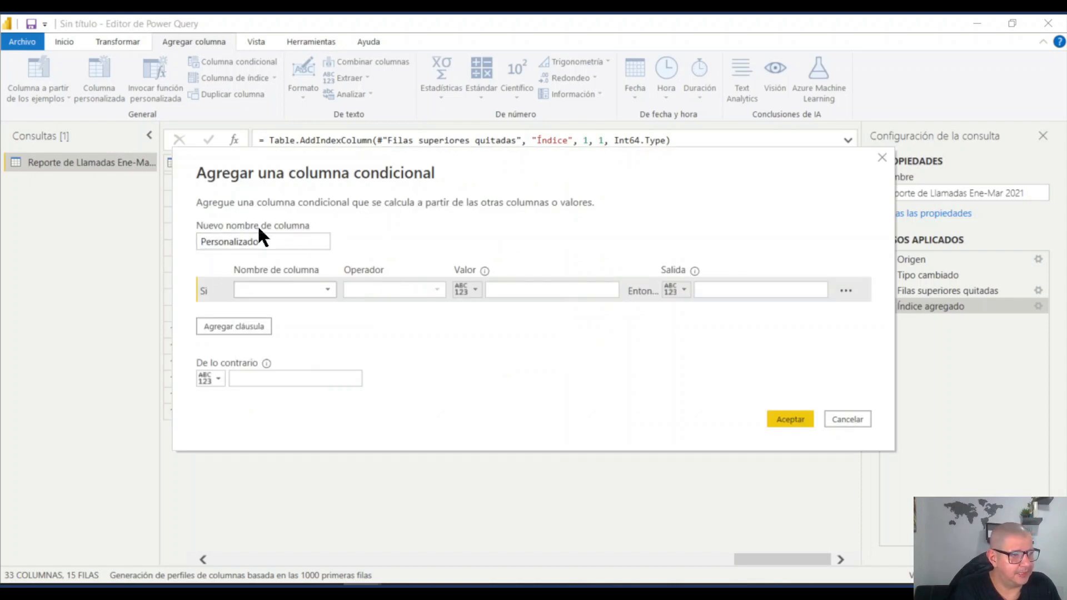
pyautogui.moveTo(259, 241); pyautogui.dragTo(199, 240)
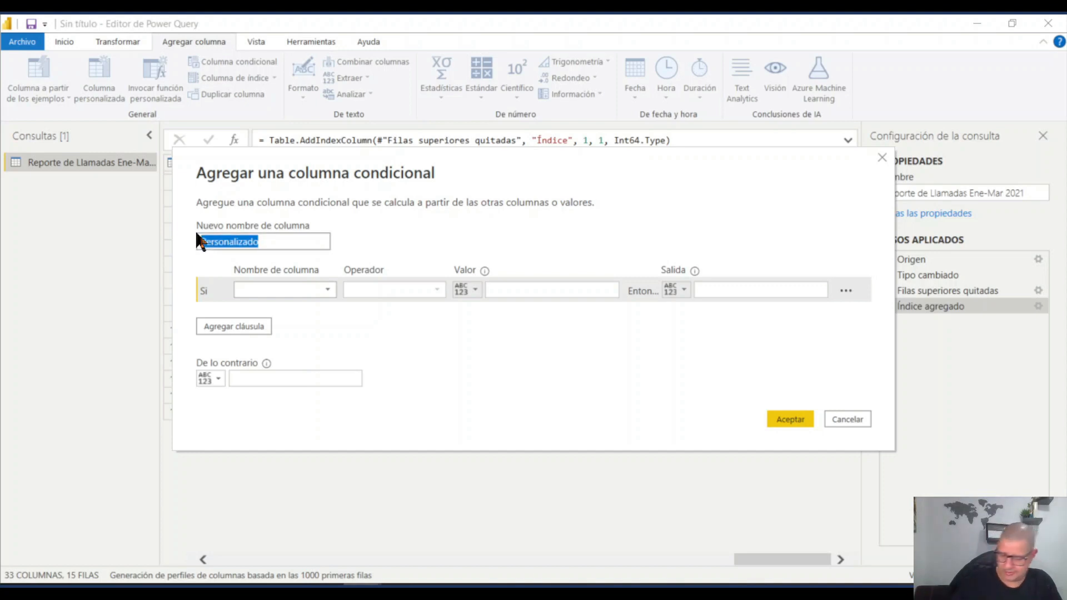
pyautogui.write('C')
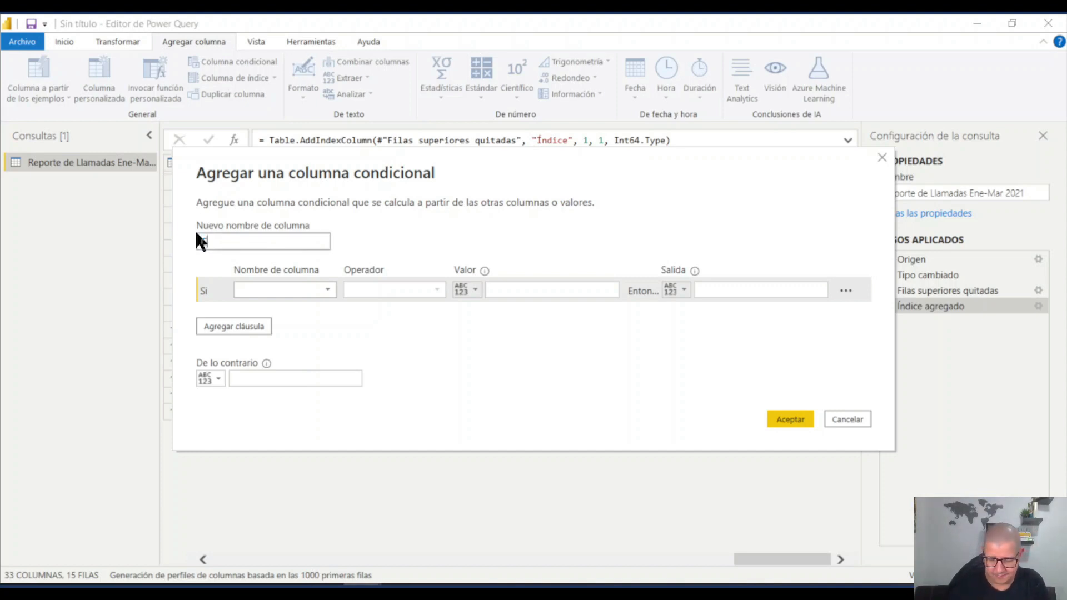
pyautogui.write('lave')
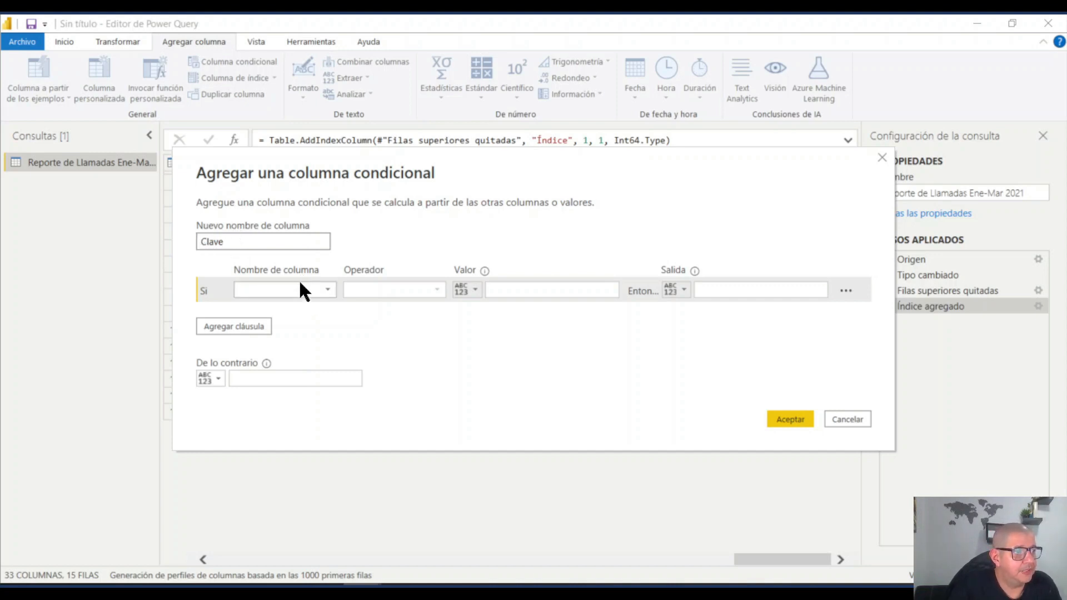
pyautogui.click(314, 290)
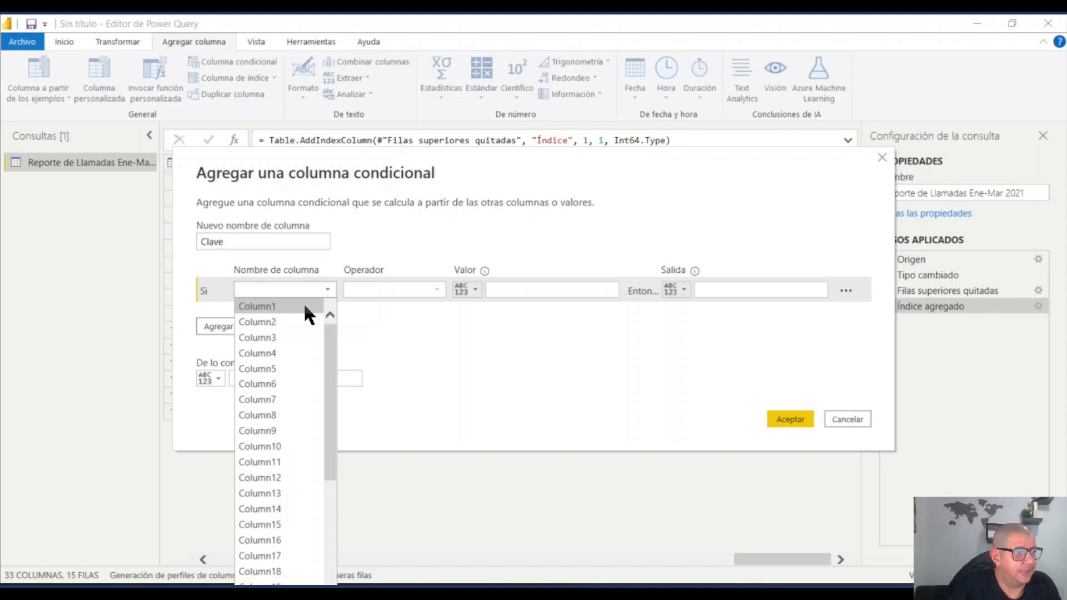
pyautogui.click(305, 306)
pyautogui.moveTo(378, 235); pyautogui.dragTo(368, 314)
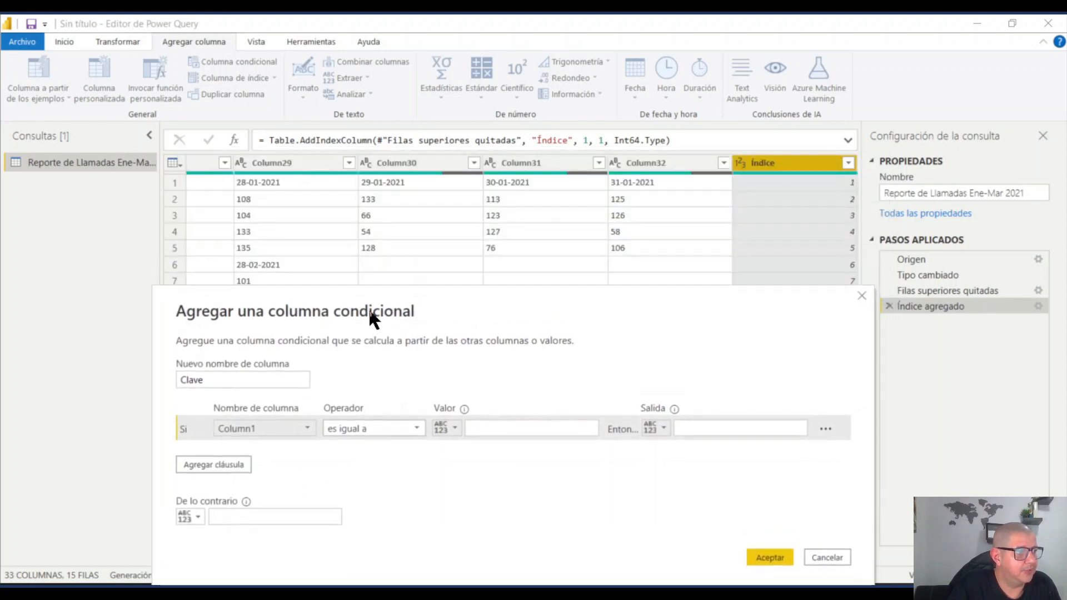
pyautogui.click(821, 559)
# Step: Set up a conditional column named Clave with the condition that Column1 equals Ejecutivo
pyautogui.moveTo(758, 559); pyautogui.dragTo(155, 564)
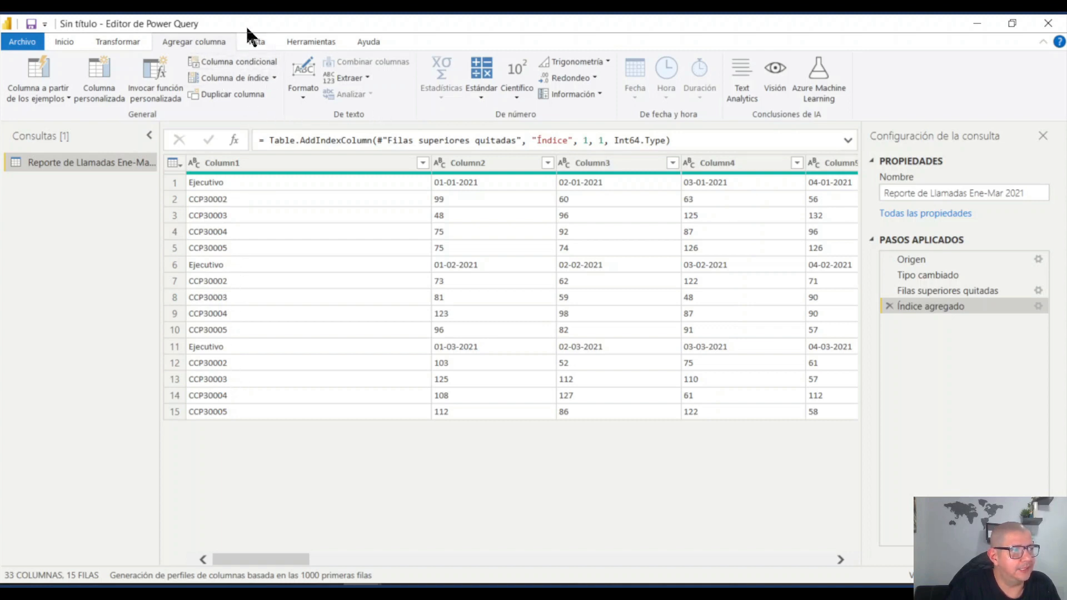
pyautogui.click(238, 59)
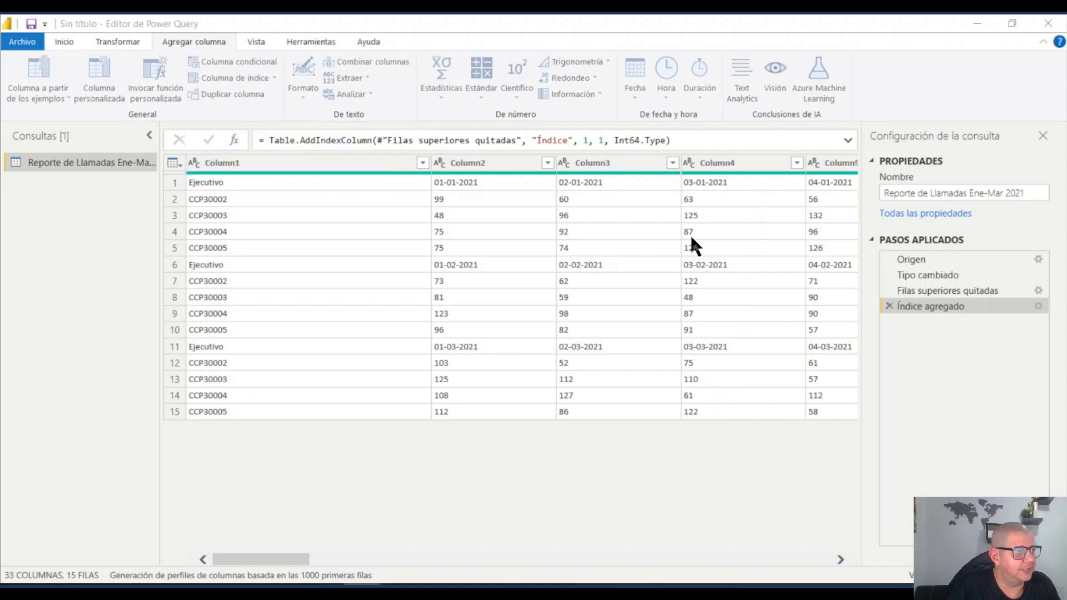
pyautogui.moveTo(259, 239); pyautogui.dragTo(171, 239)
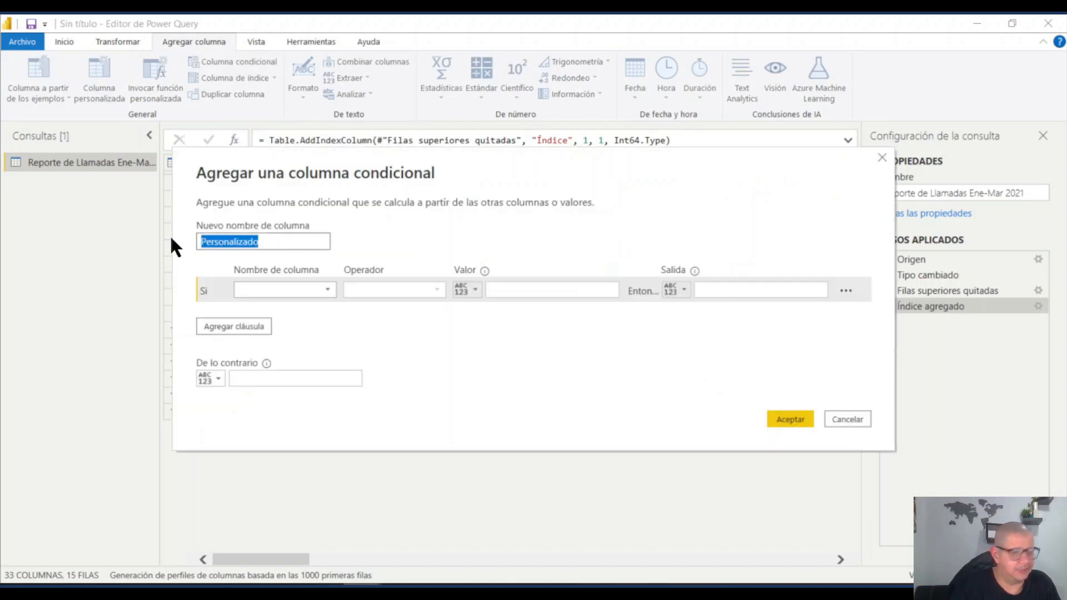
pyautogui.write('Clave')
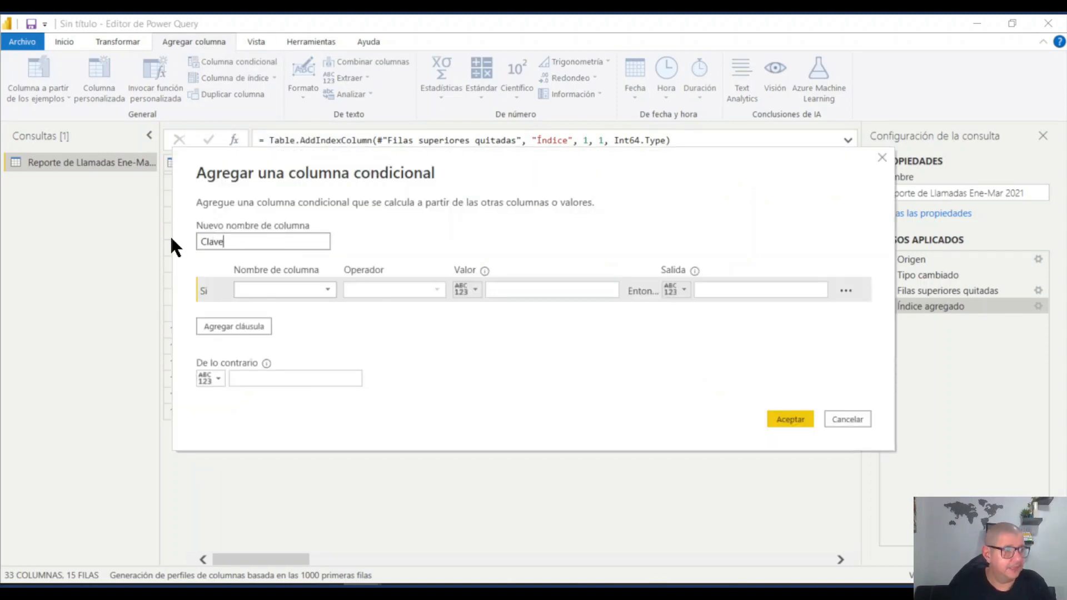
pyautogui.click(323, 289)
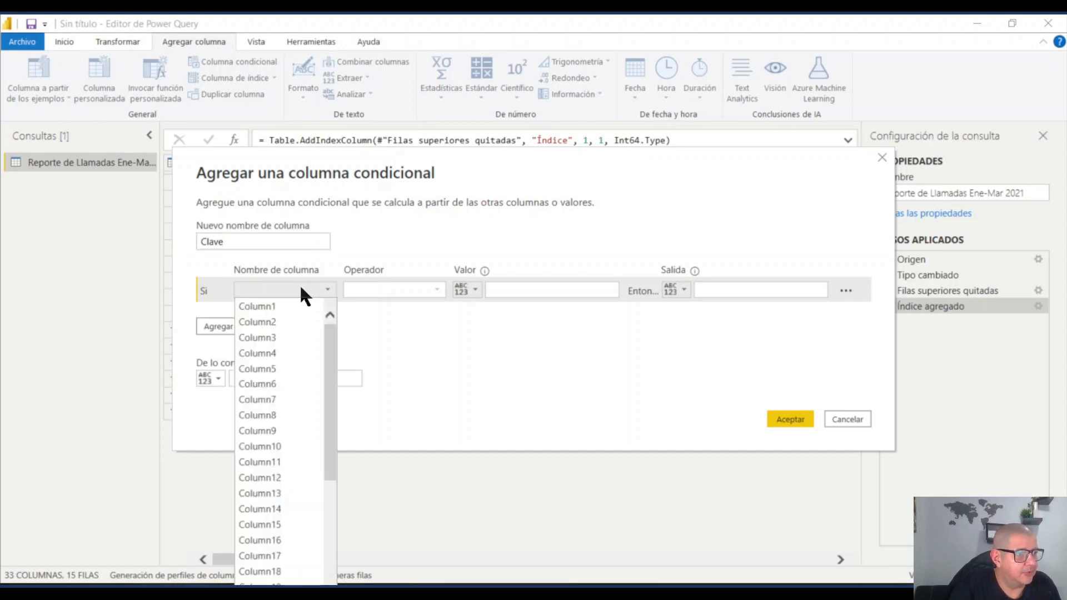
pyautogui.click(285, 307)
pyautogui.click(545, 291)
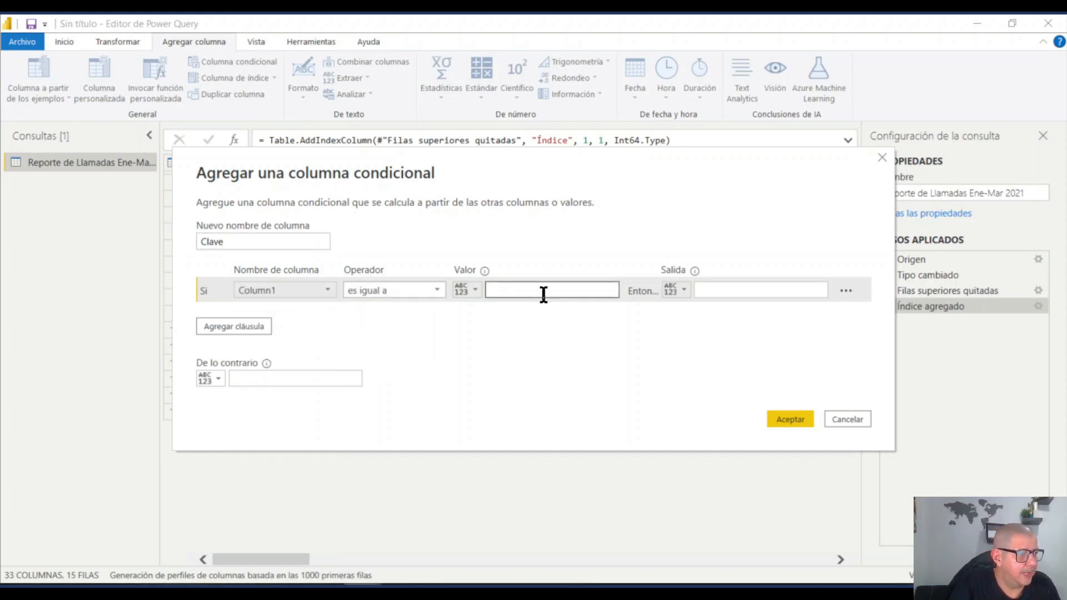
pyautogui.write('E')
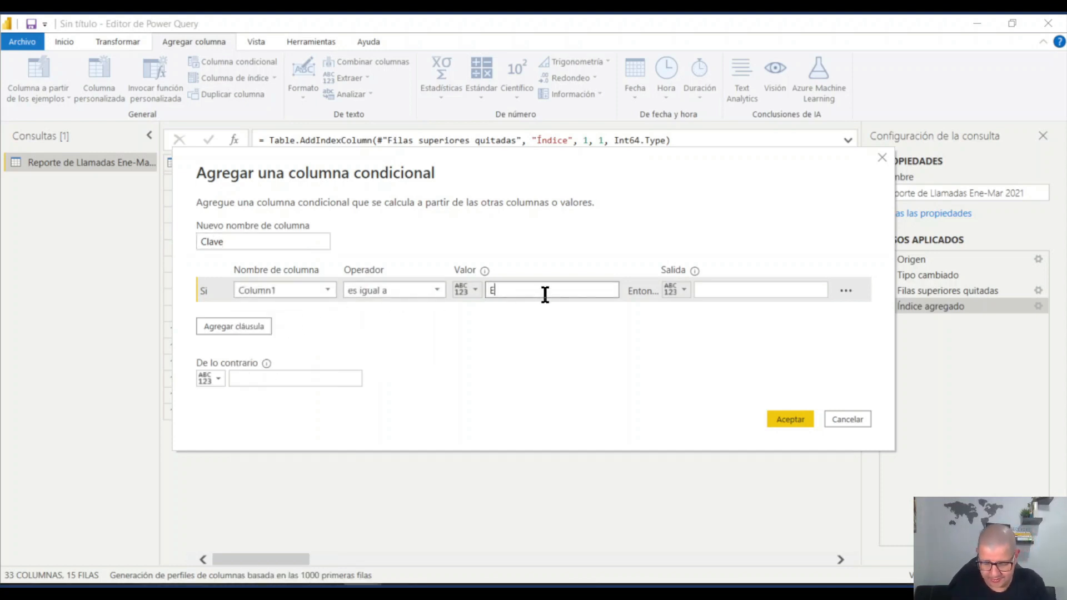
pyautogui.write('jecutivo')
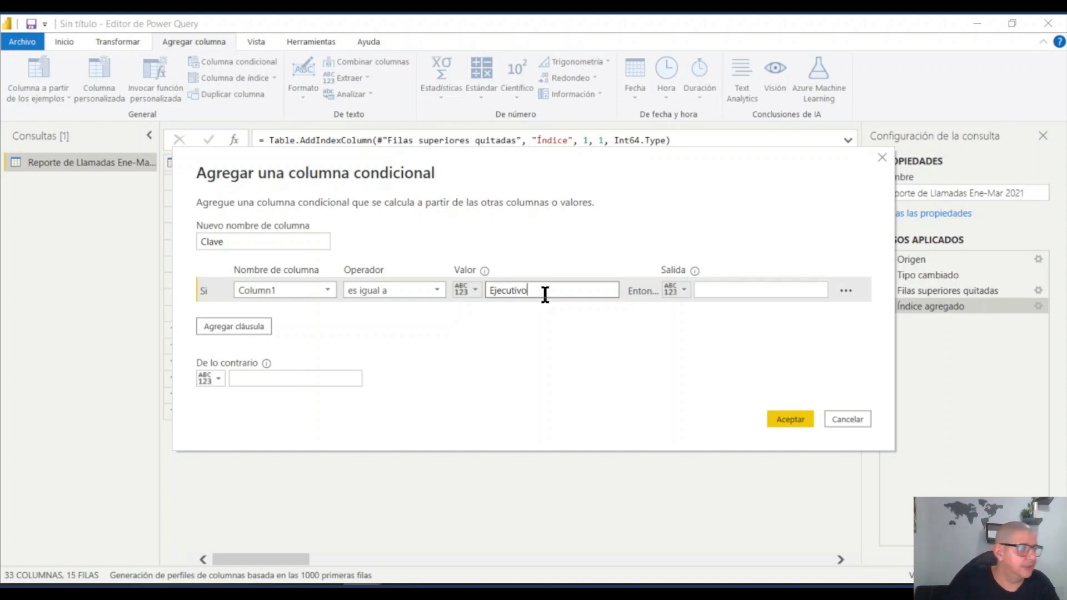
# Step: Make the Clave condition output the Índice column's value, otherwise null, and add the conditional column
pyautogui.click(700, 290)
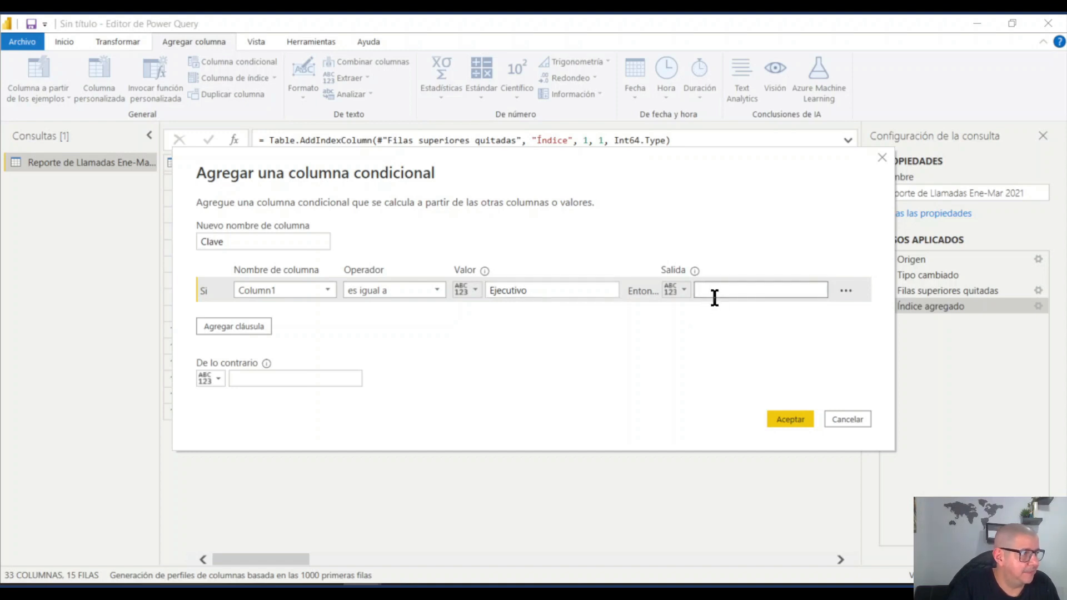
pyautogui.click(681, 290)
pyautogui.click(706, 322)
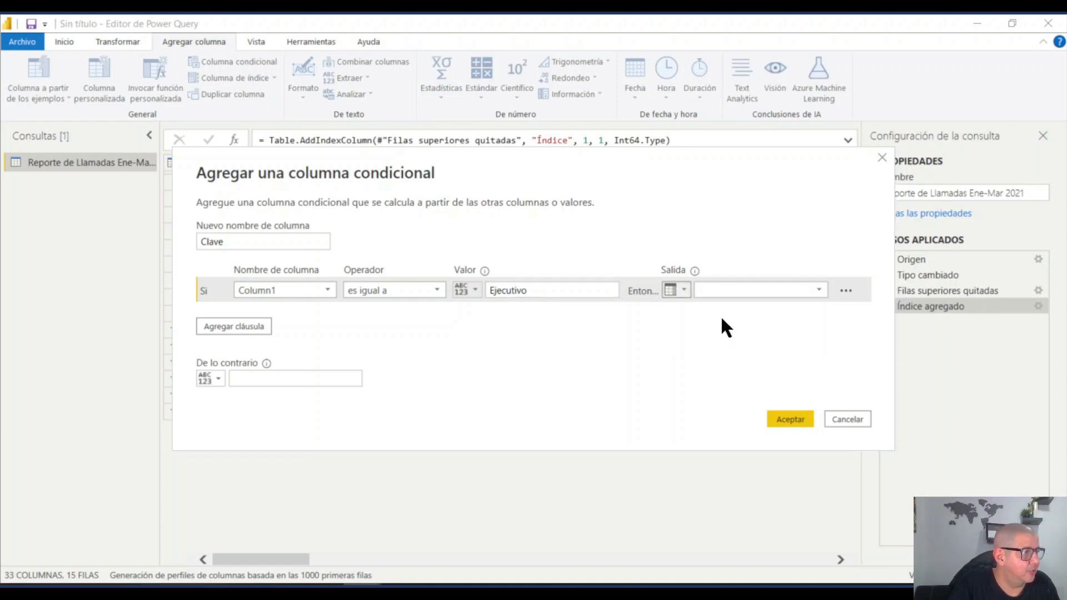
pyautogui.click(819, 287)
pyautogui.moveTo(818, 391); pyautogui.dragTo(818, 466)
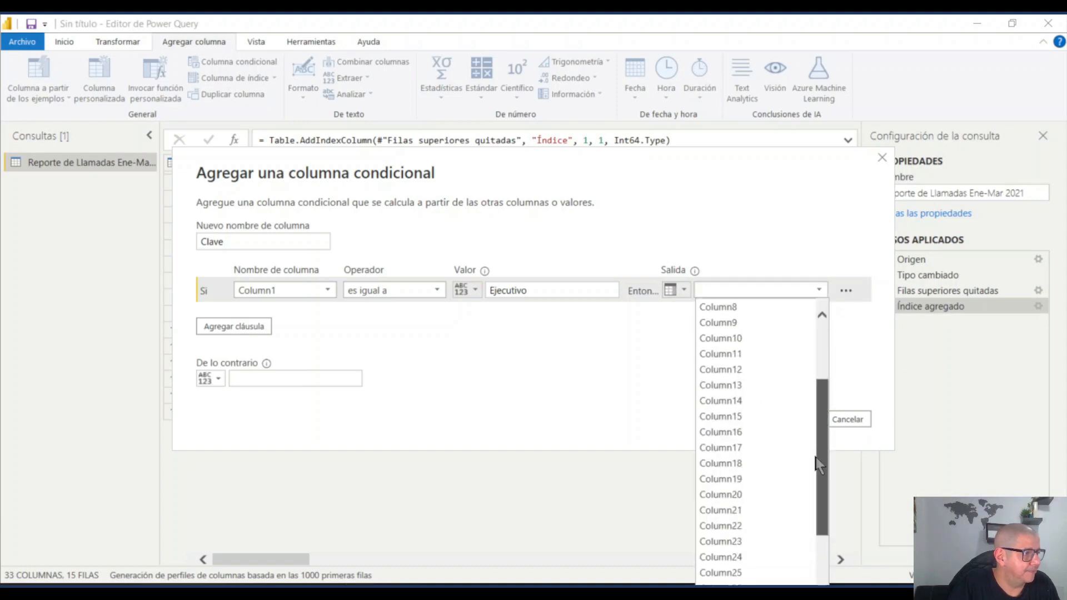
pyautogui.click(817, 288)
pyautogui.scroll(-10, 699, 488)
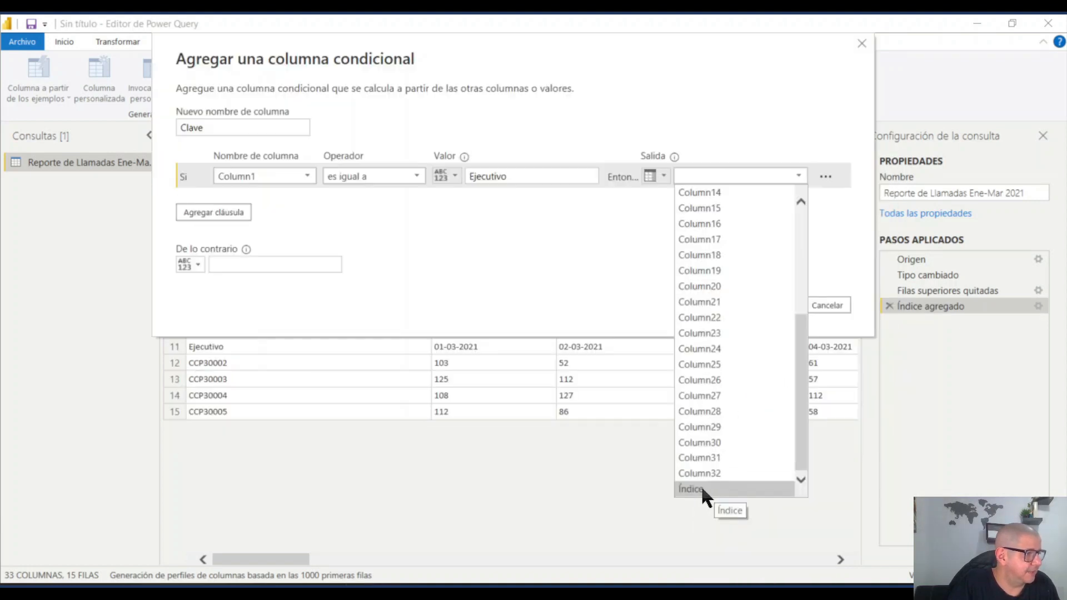
pyautogui.click(701, 485)
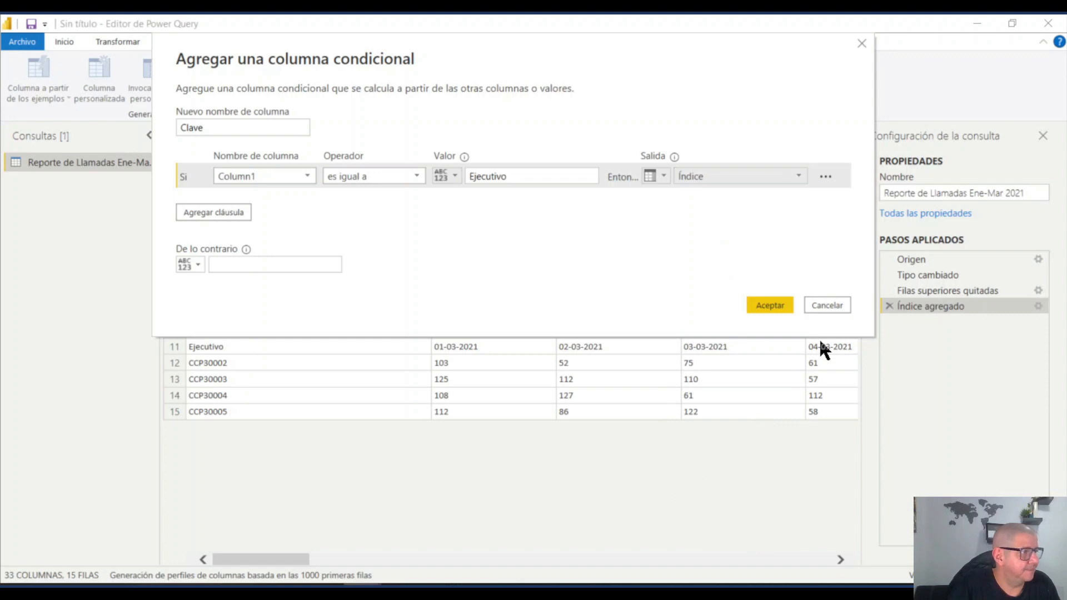
pyautogui.click(305, 262)
pyautogui.write('null')
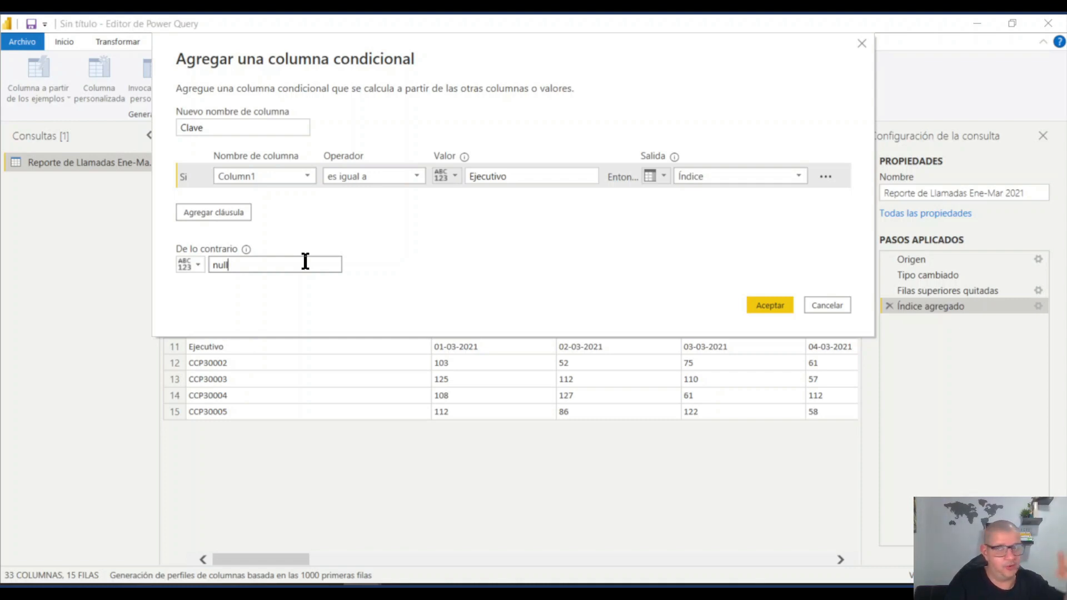
pyautogui.click(771, 305)
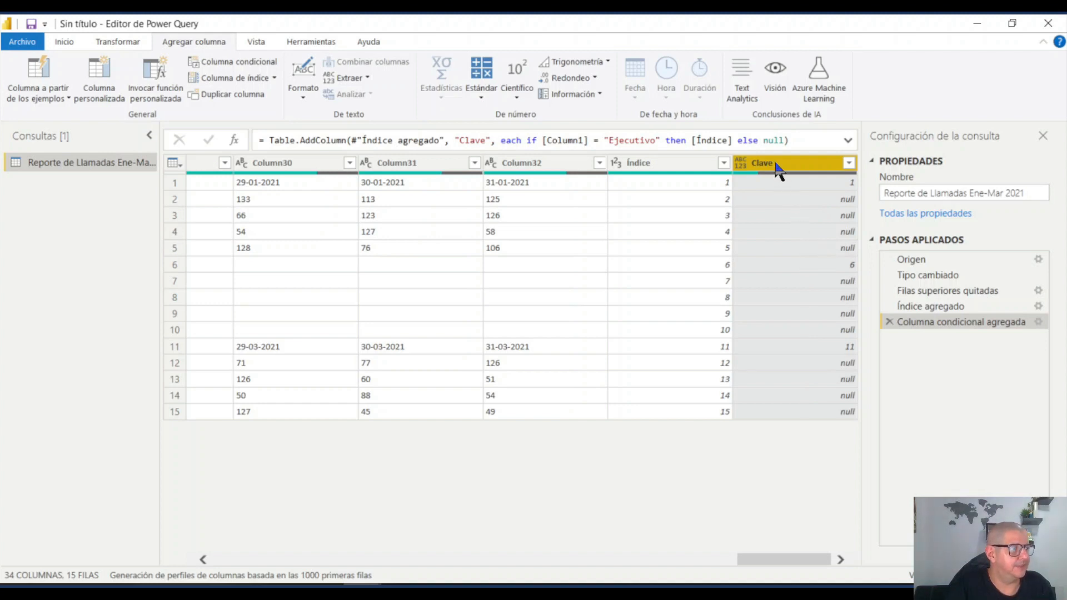
# Step: Fill the null values of the Clave column downward
pyautogui.click(133, 39)
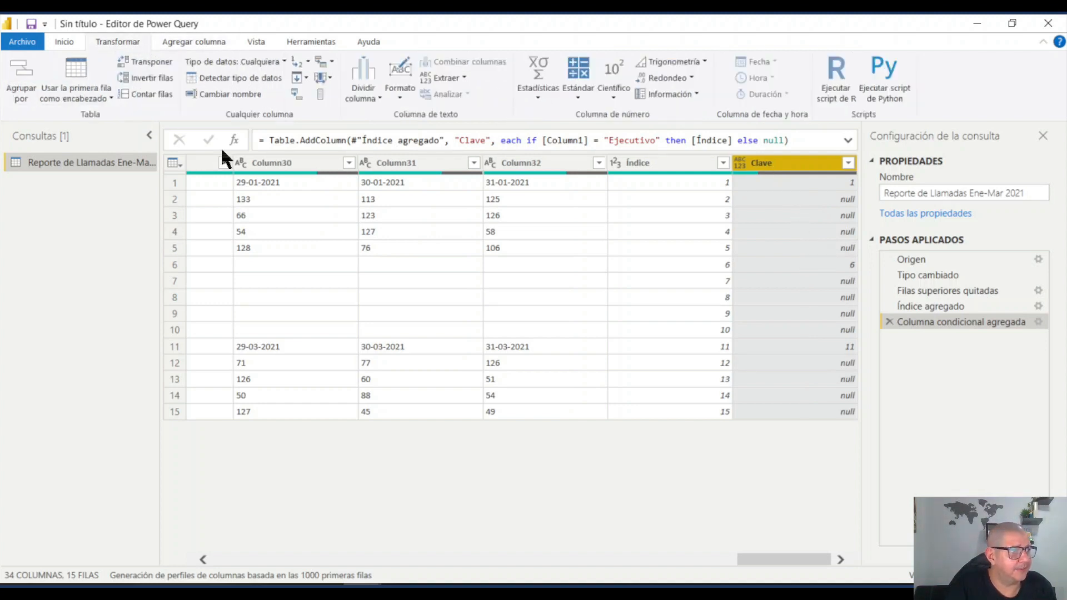
pyautogui.click(304, 76)
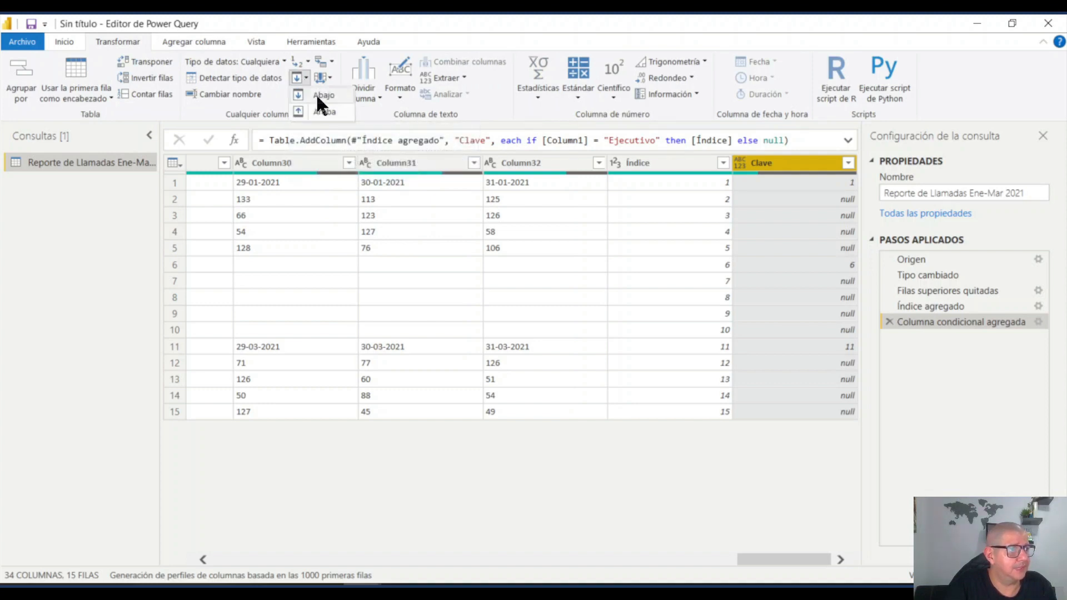
pyautogui.click(316, 93)
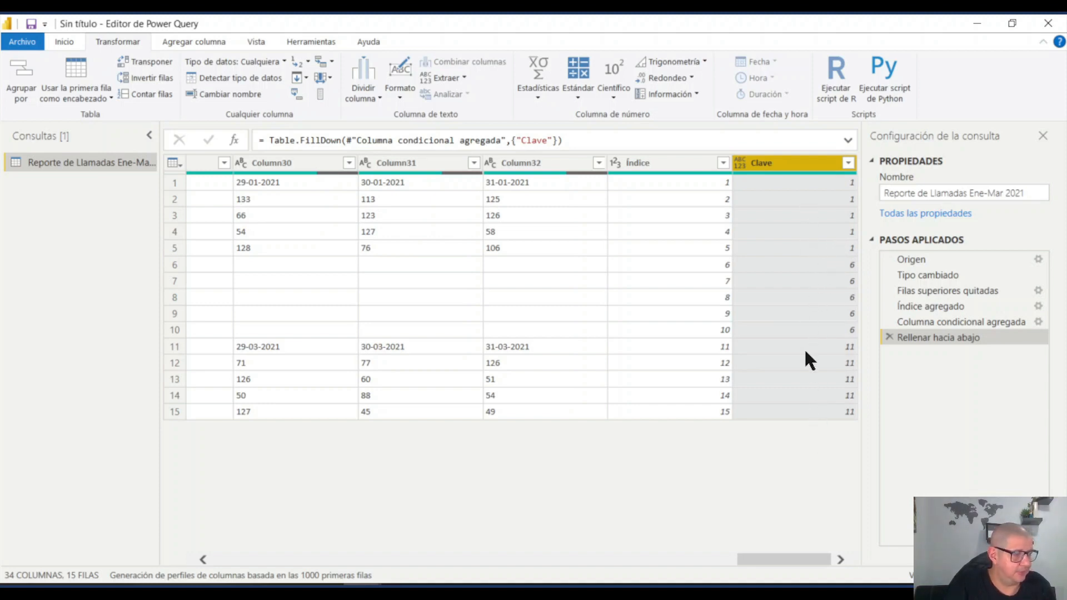
# Step: Remove the Índice column from the call report query
pyautogui.click(645, 164)
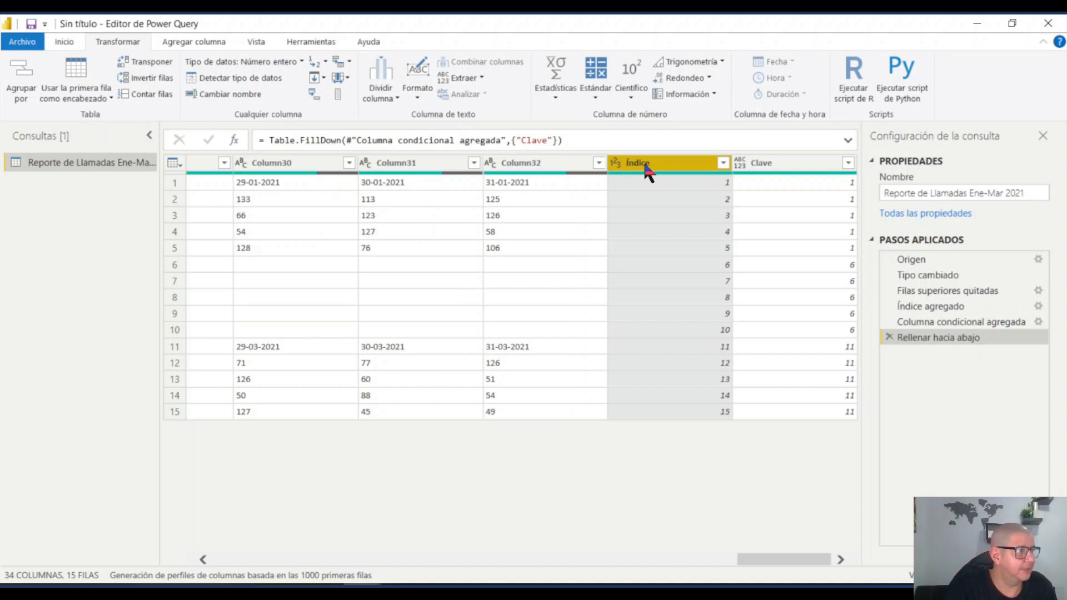
pyautogui.rightClick(645, 165)
pyautogui.click(687, 193)
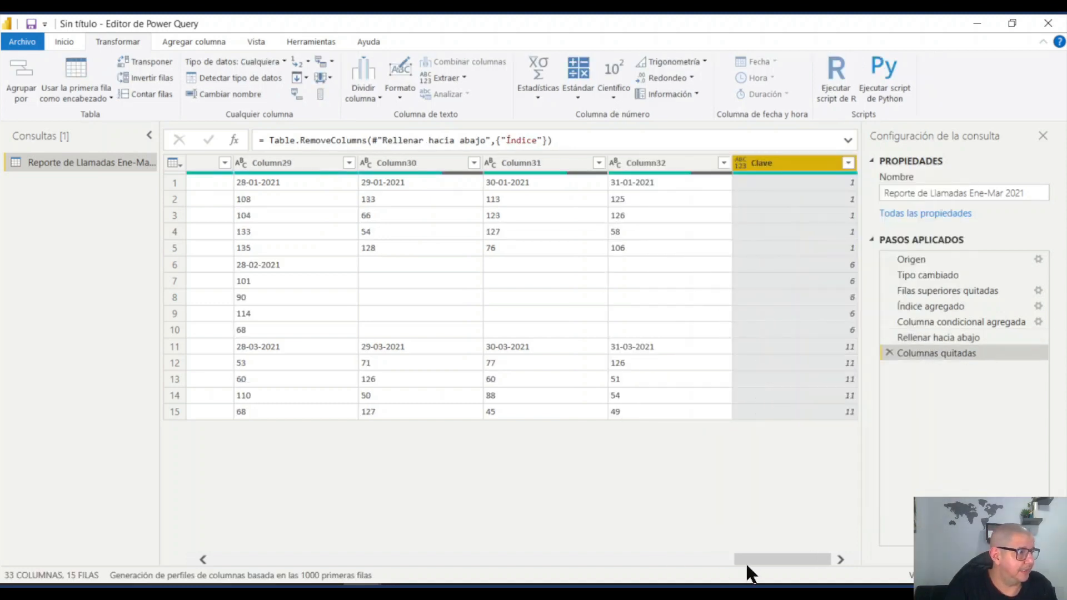
# Step: Group the rows by Clave into a new column named Tablas, using the all-rows operation (Todas las filas)
pyautogui.click(535, 559)
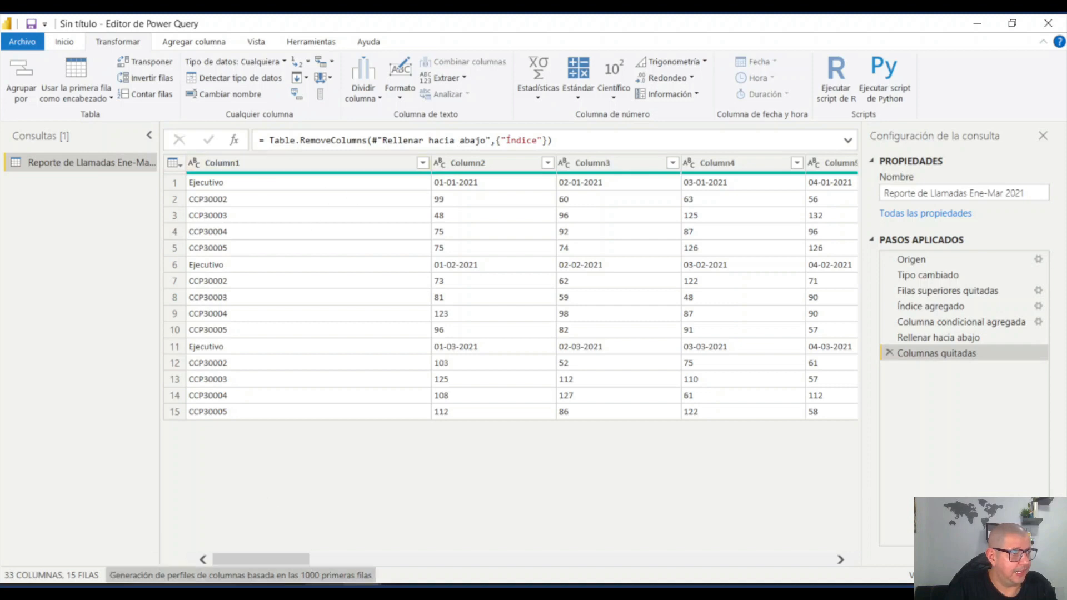
pyautogui.moveTo(284, 557); pyautogui.dragTo(846, 559)
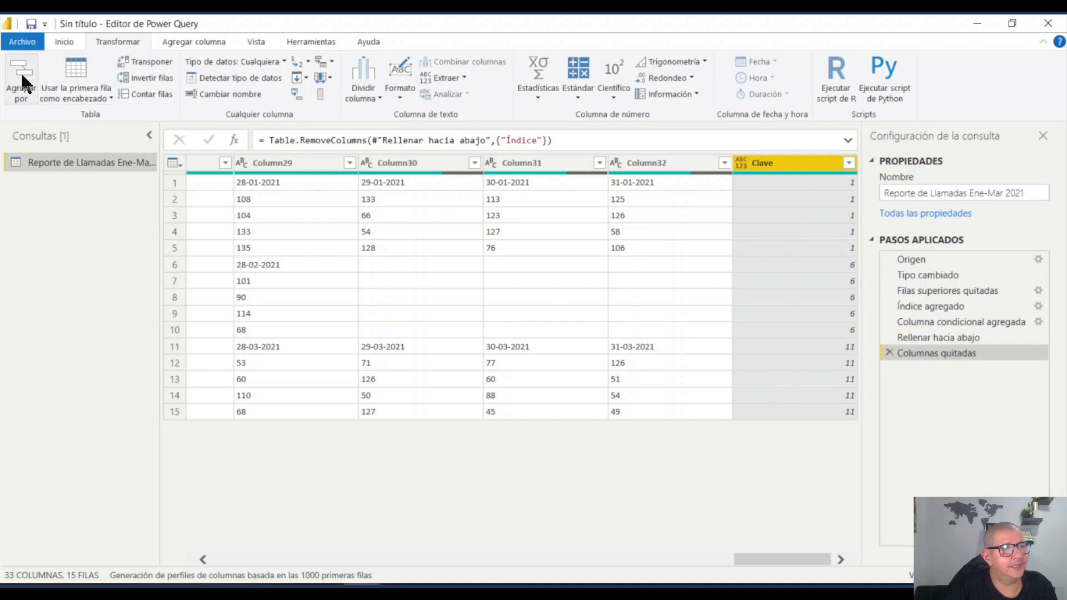
pyautogui.rightClick(755, 162)
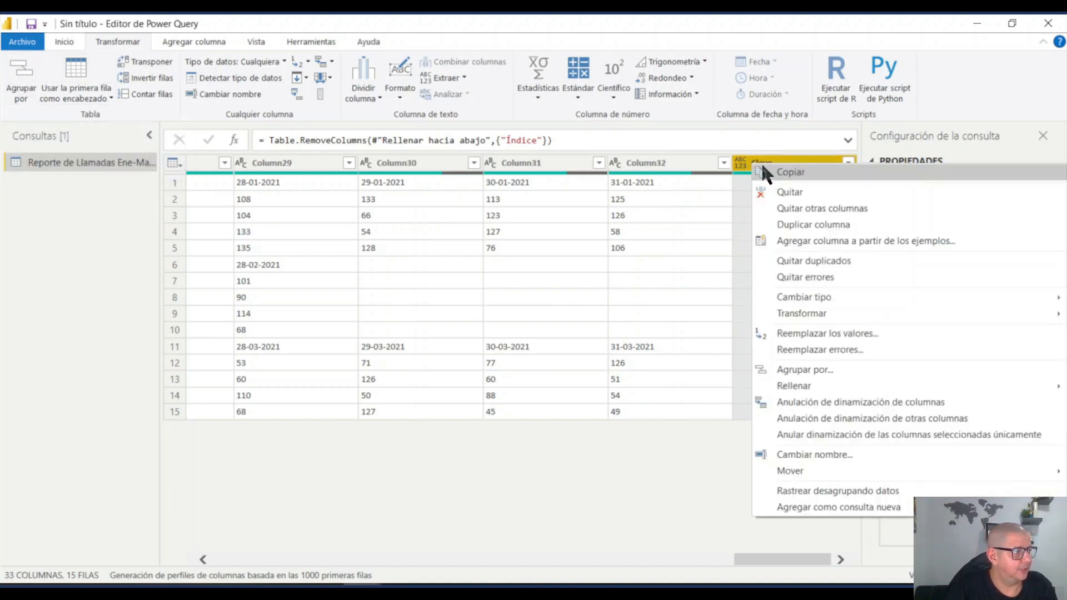
pyautogui.click(803, 369)
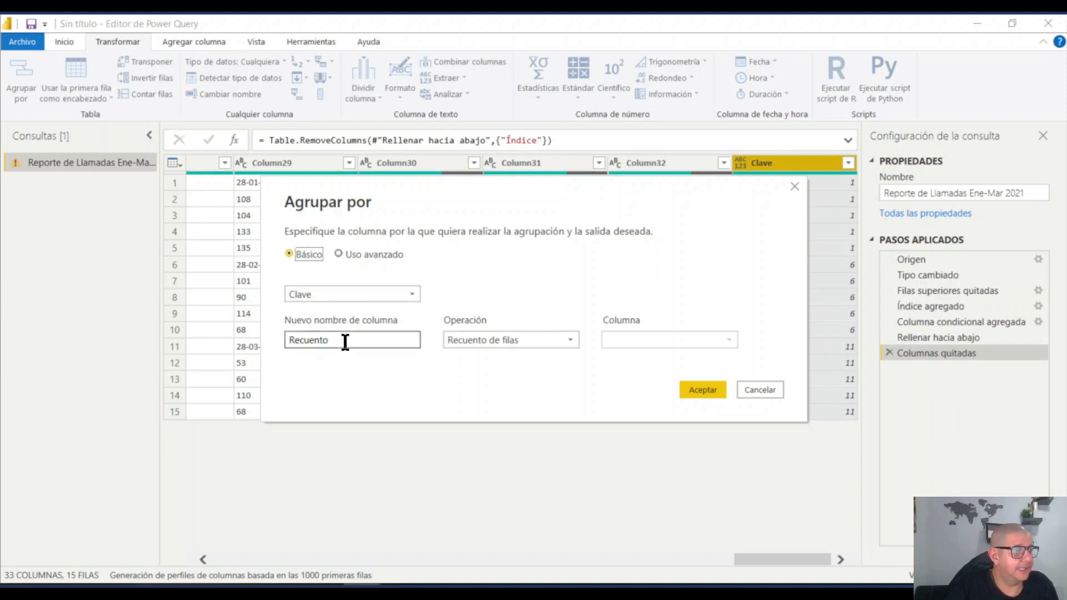
pyautogui.moveTo(345, 342); pyautogui.dragTo(285, 340)
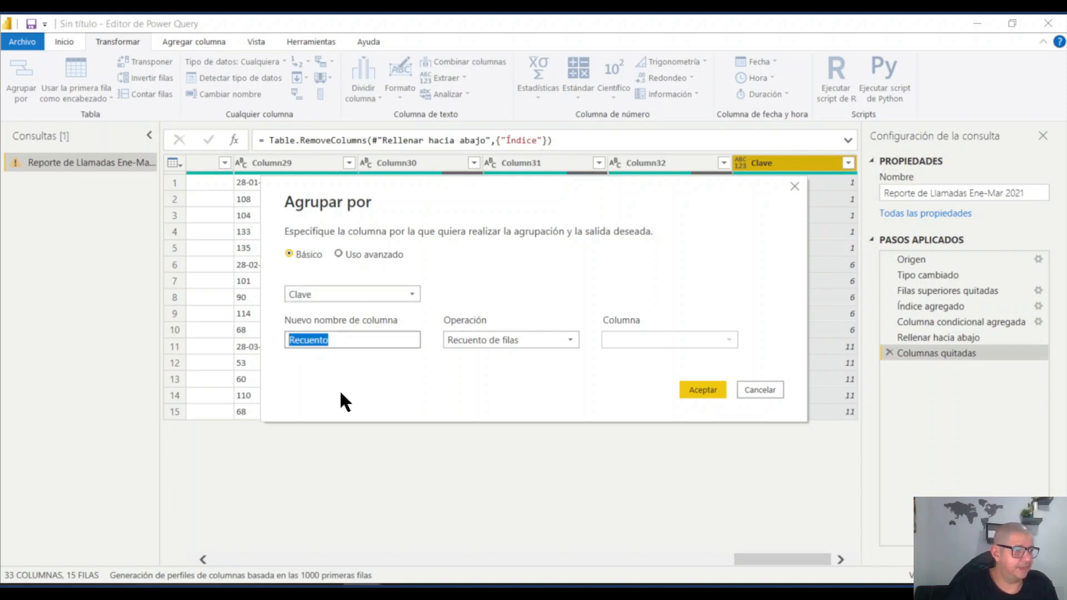
pyautogui.write('Tablas')
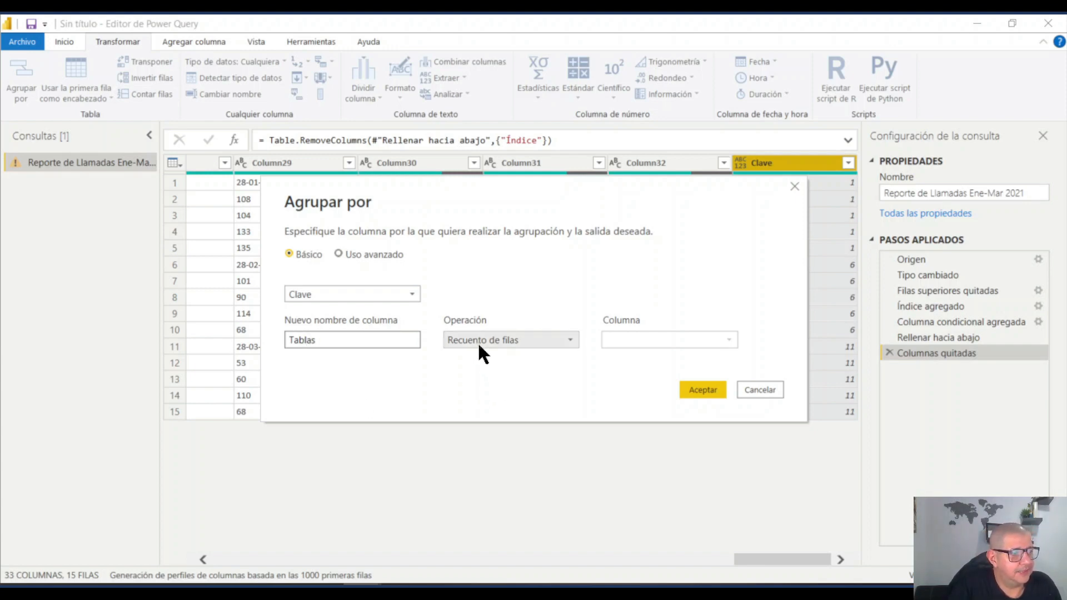
pyautogui.click(569, 339)
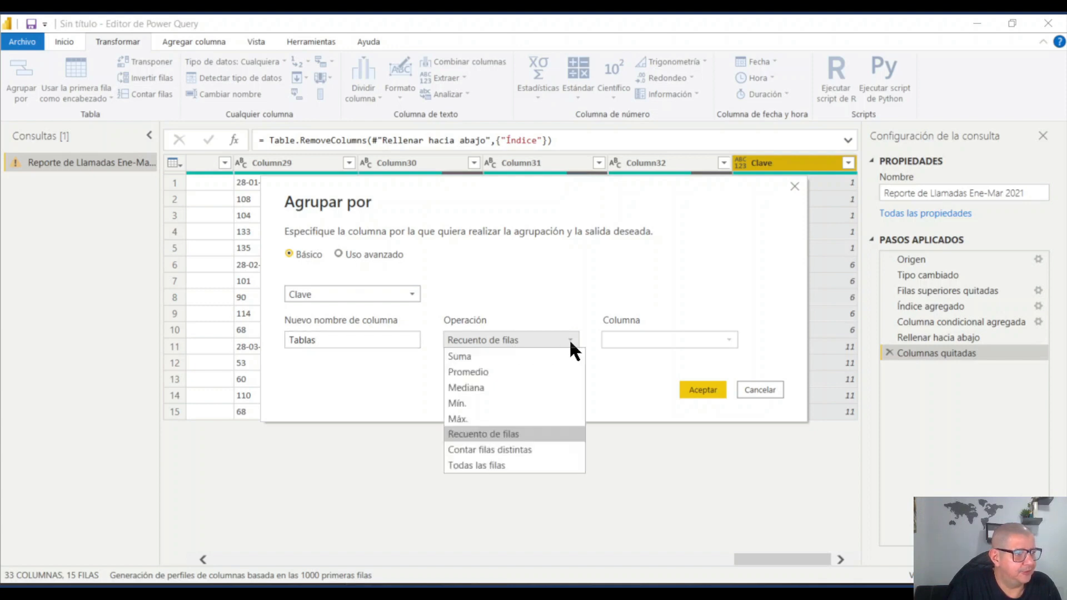
pyautogui.click(478, 465)
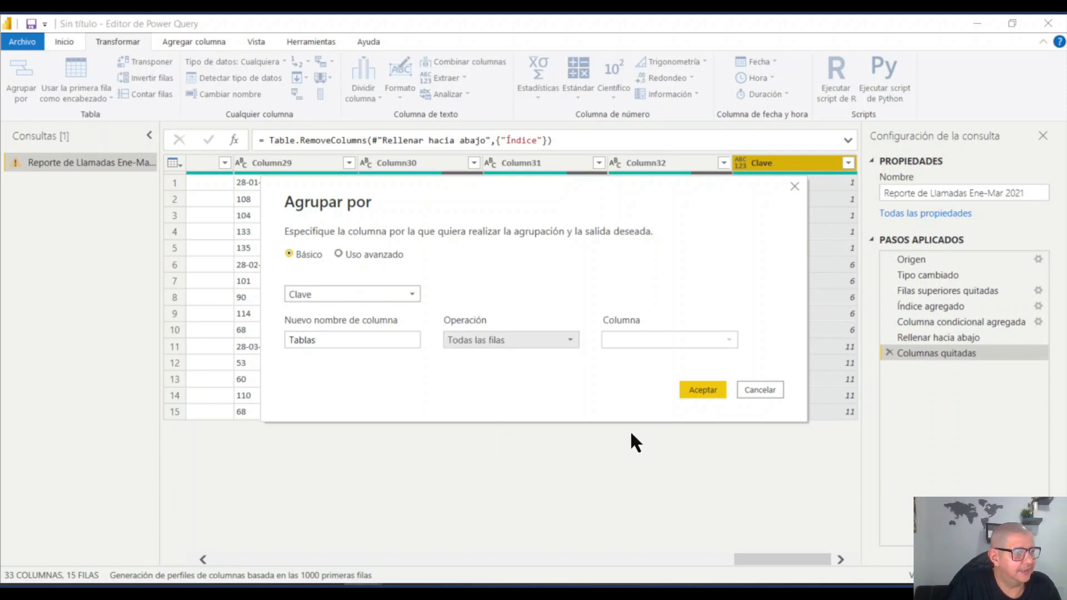
pyautogui.click(702, 391)
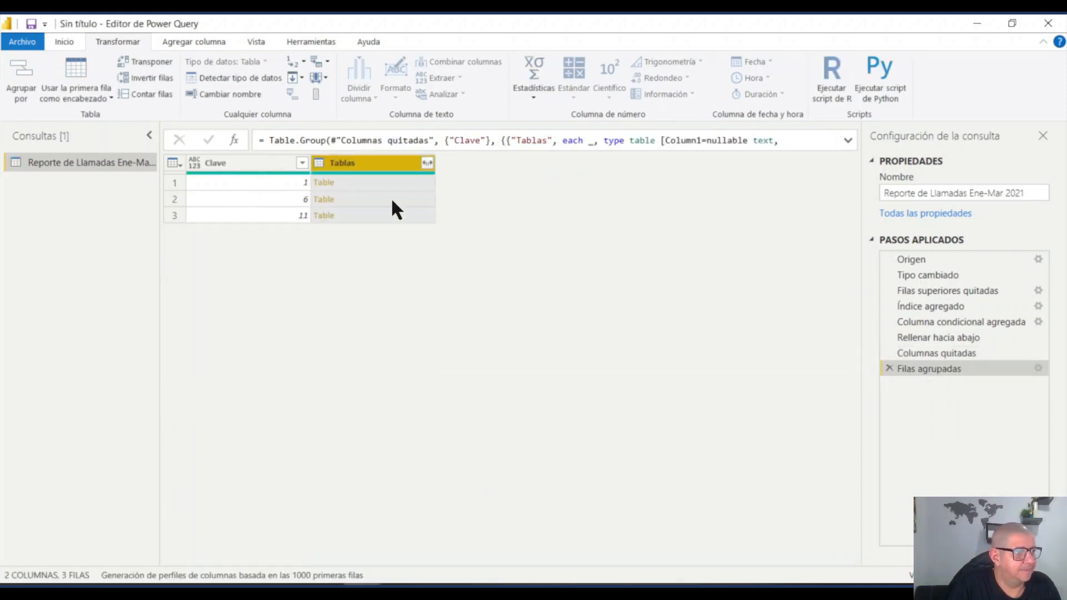
# Step: Preview each nested table in the Tablas column and examine the rows of each monthly block
pyautogui.click(382, 179)
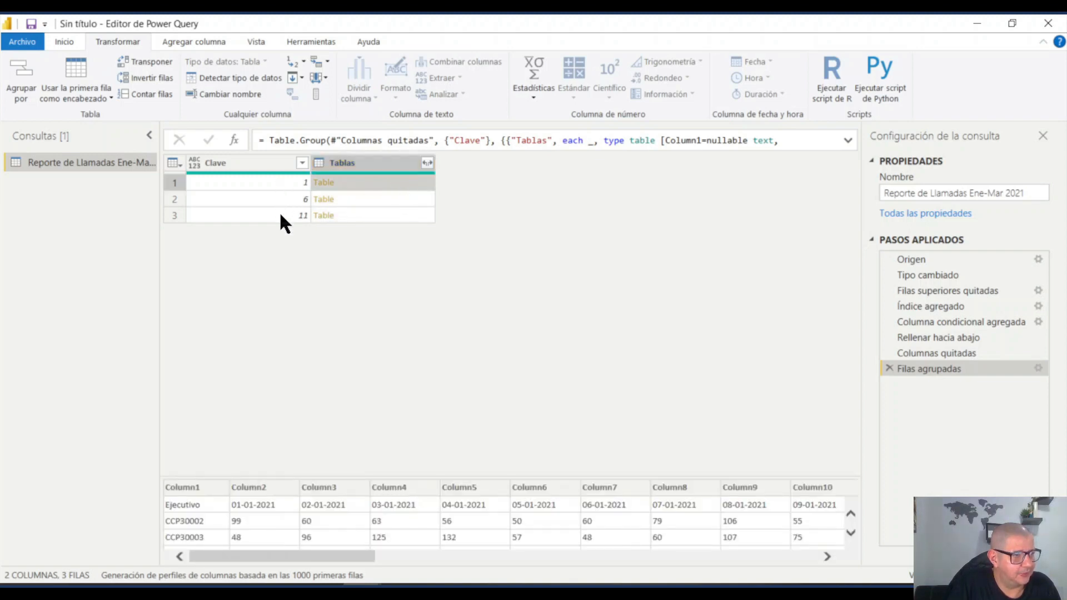
pyautogui.scroll(-3, 259, 520)
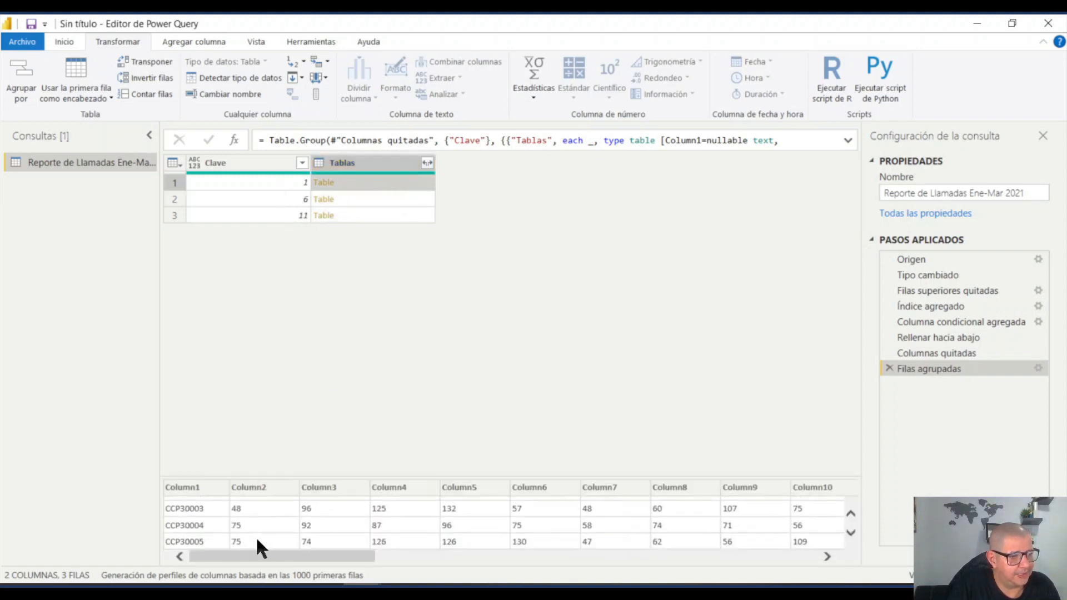
pyautogui.scroll(3, 257, 538)
pyautogui.scroll(-3, 263, 542)
pyautogui.scroll(3, 265, 521)
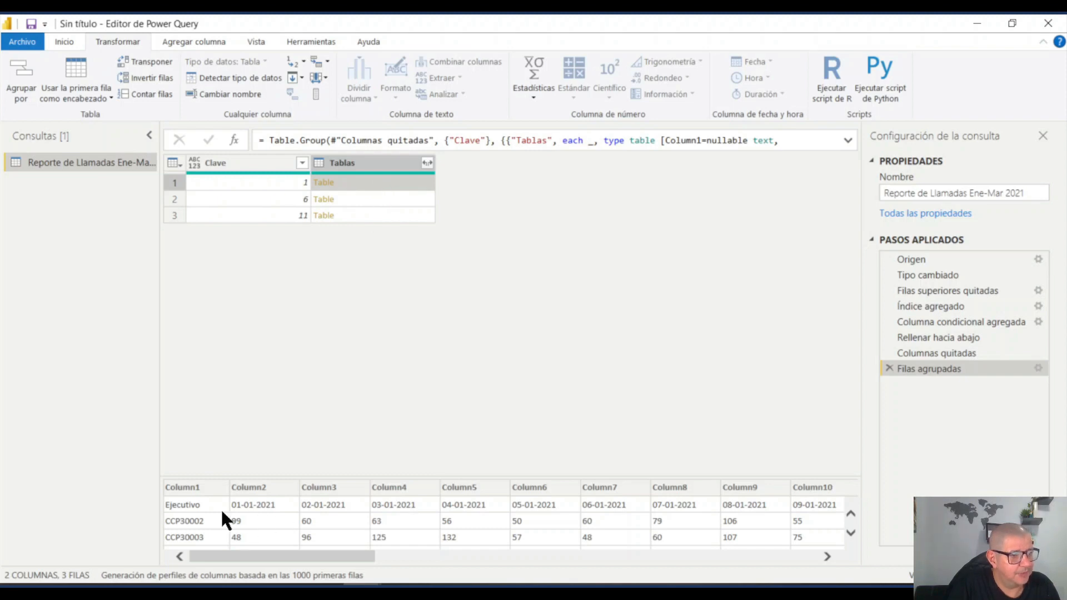
pyautogui.click(407, 199)
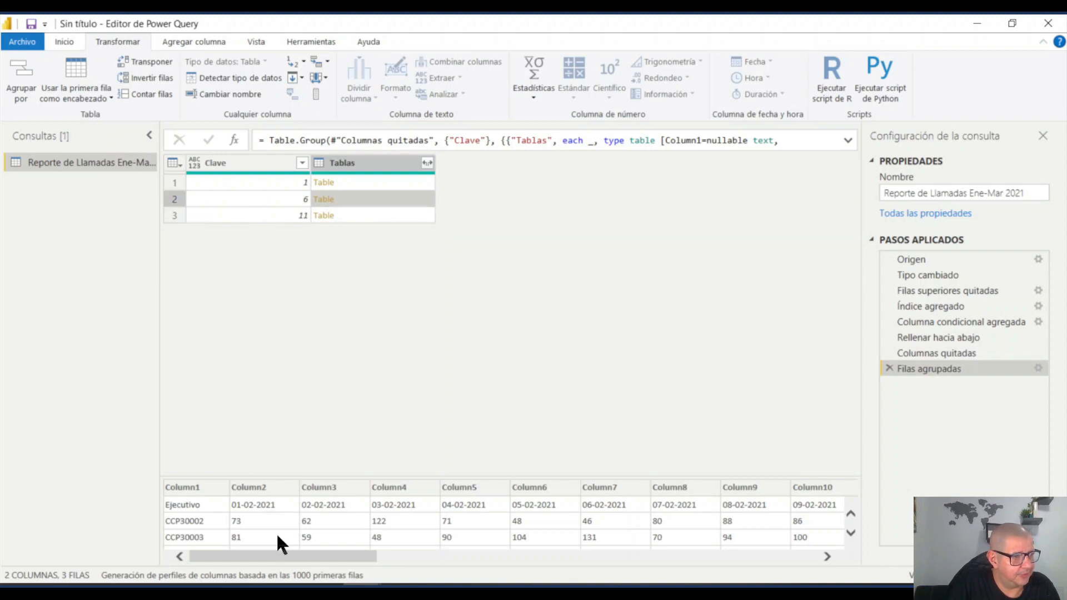
pyautogui.scroll(-1, 515, 511)
pyautogui.scroll(2, 414, 524)
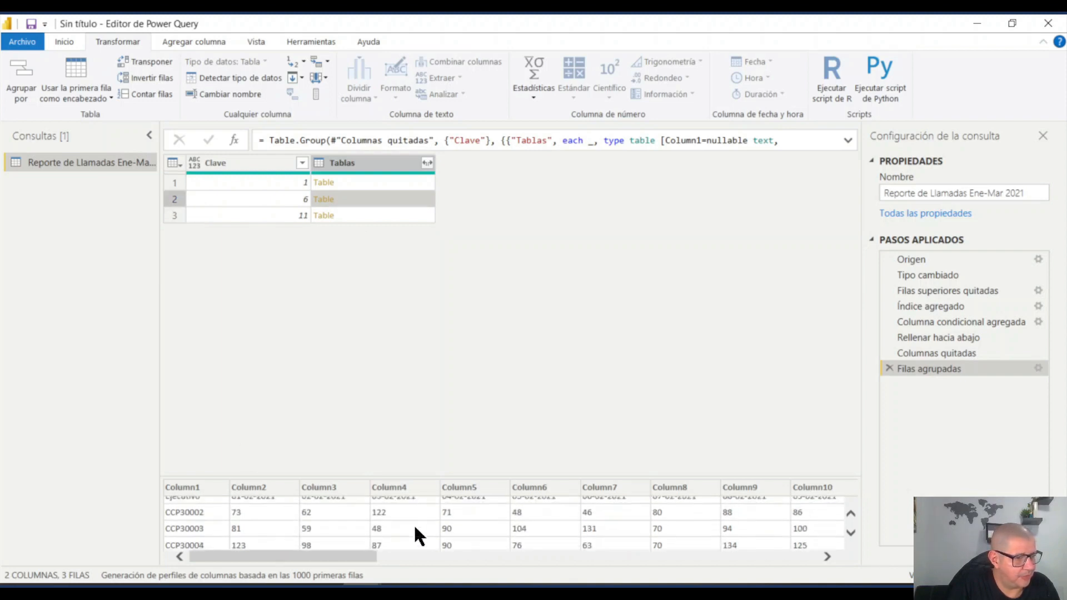
pyautogui.click(380, 216)
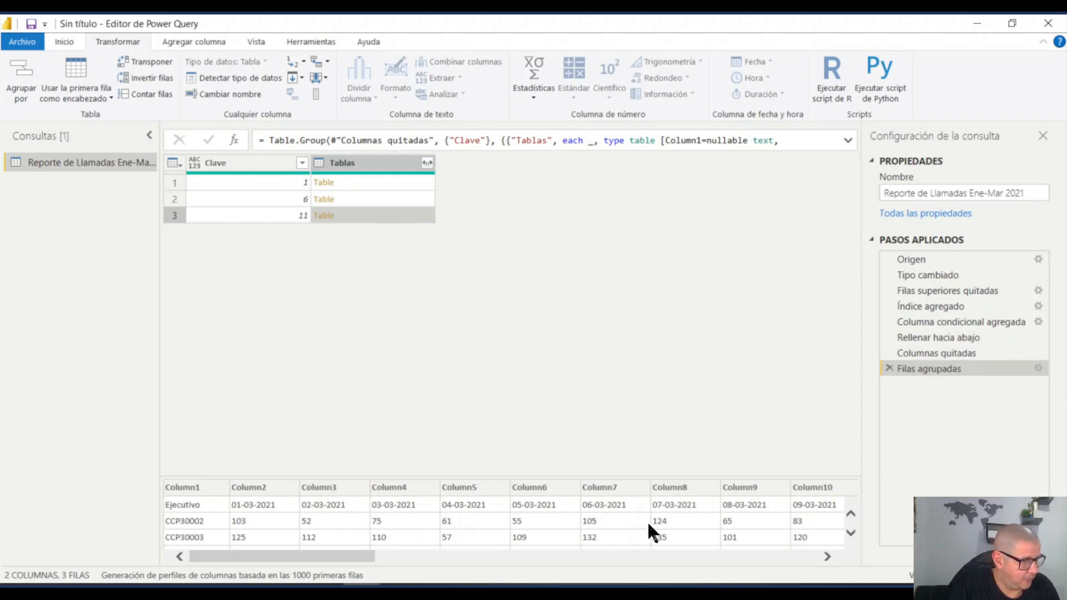
# Step: Check the date and Clave columns in the third nested table's preview, then remove the outer Clave column from the grouped query
pyautogui.moveTo(337, 554); pyautogui.dragTo(815, 552)
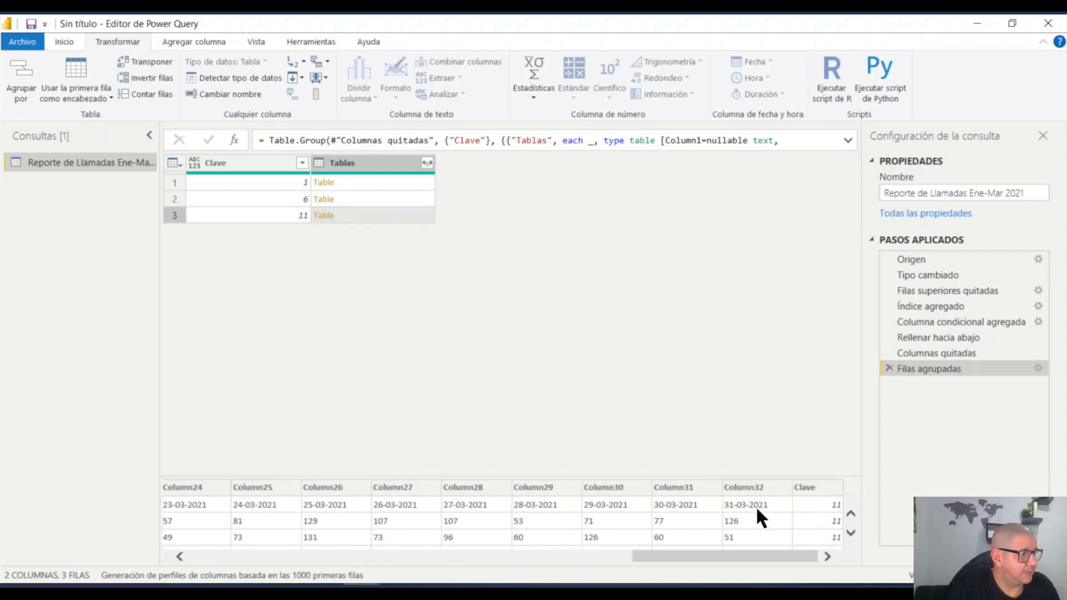
pyautogui.moveTo(709, 553); pyautogui.dragTo(233, 555)
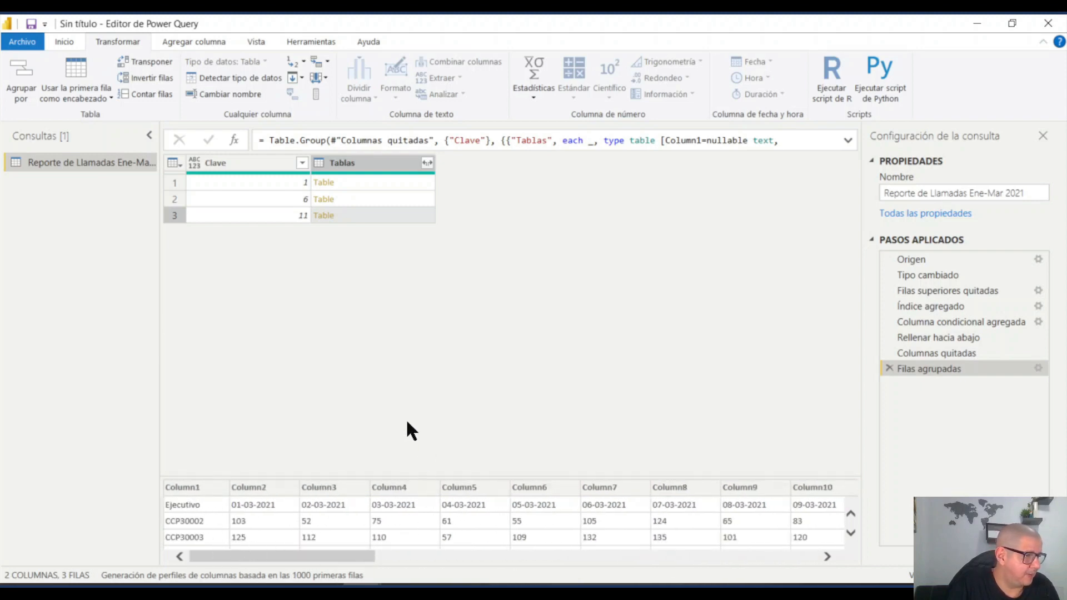
pyautogui.moveTo(245, 557); pyautogui.dragTo(712, 561)
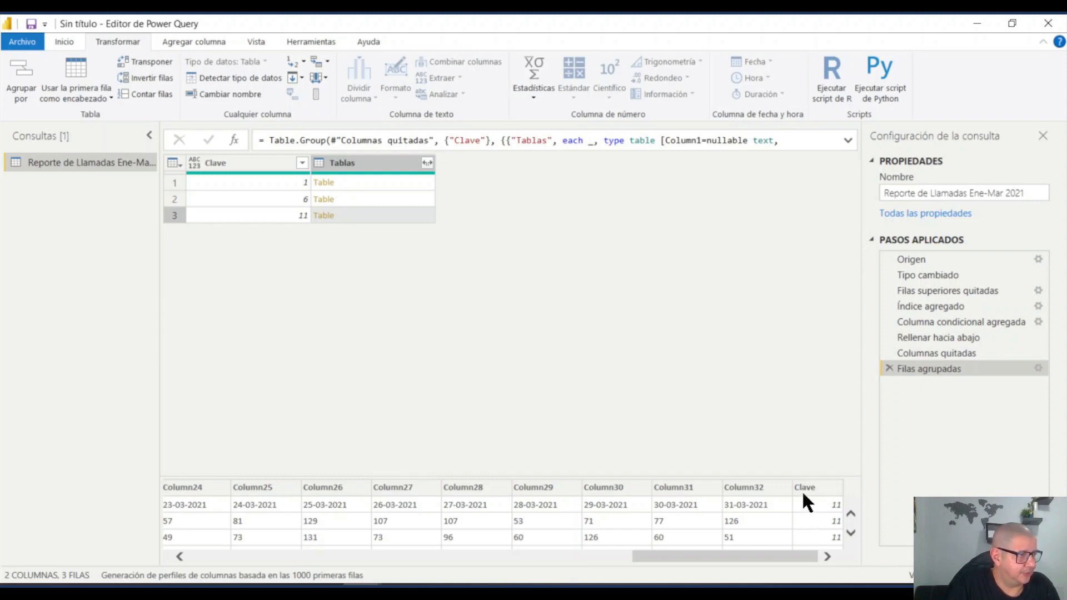
pyautogui.moveTo(745, 555); pyautogui.dragTo(301, 557)
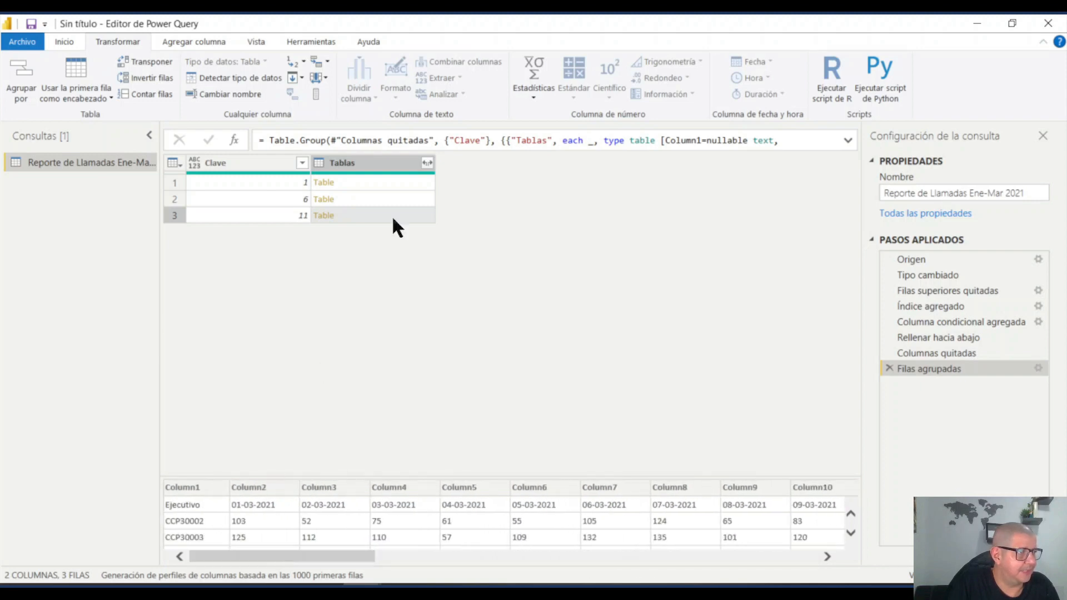
pyautogui.click(237, 164)
pyautogui.rightClick(236, 164)
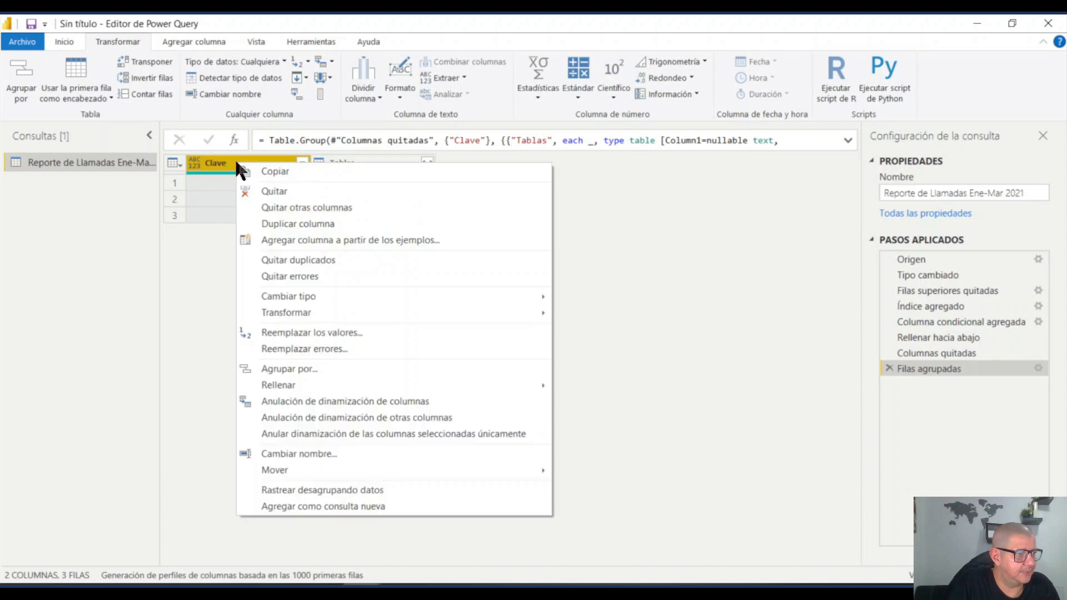
pyautogui.click(308, 190)
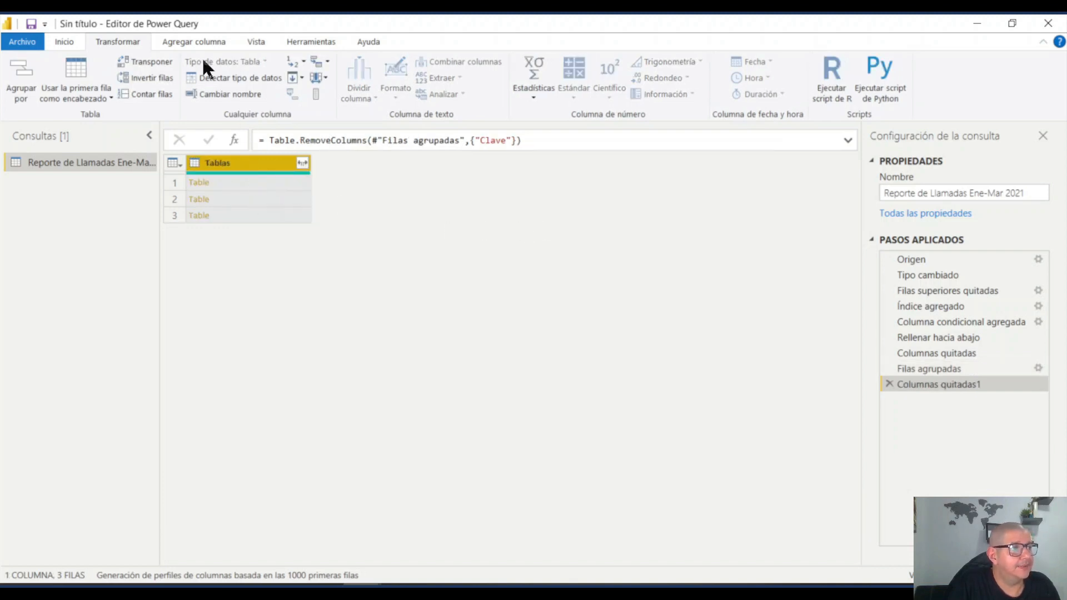
# Step: Start a custom column on the grouped query and name it Tablas_Normalizadas
pyautogui.click(194, 40)
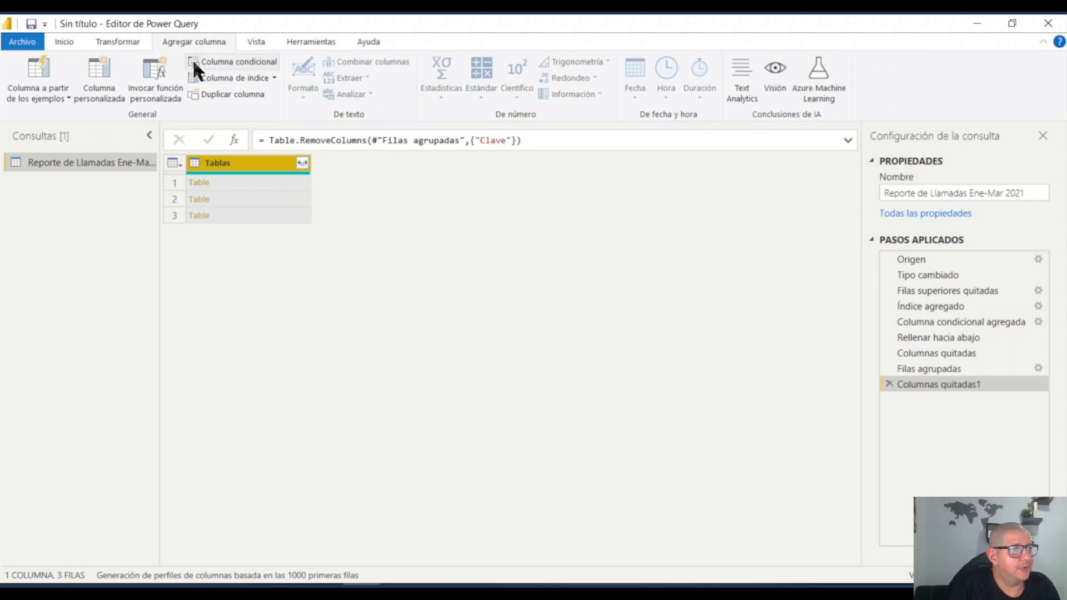
pyautogui.click(108, 86)
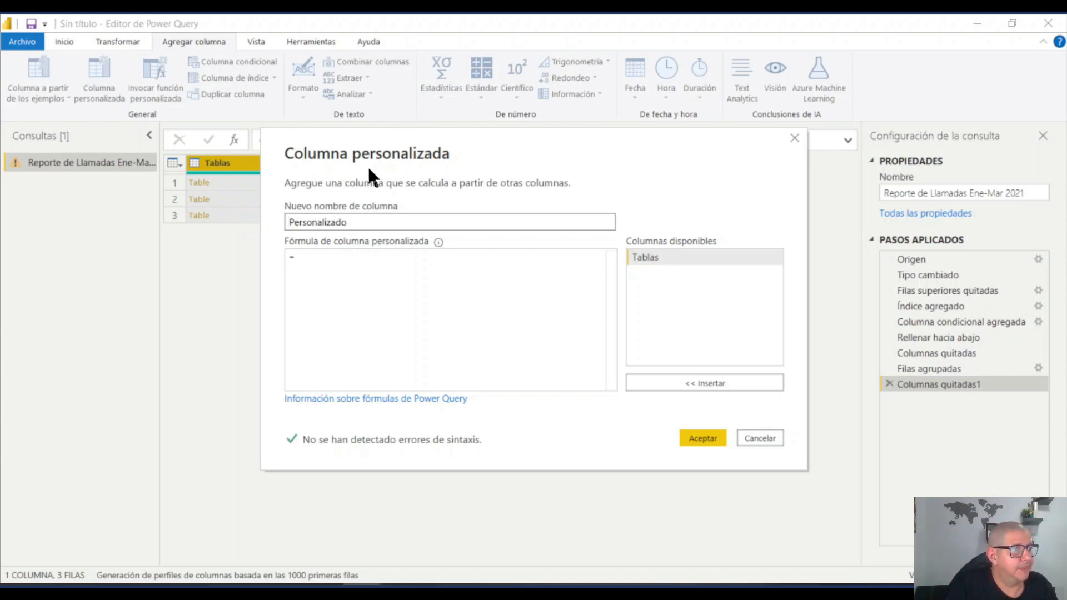
pyautogui.doubleClick(294, 221)
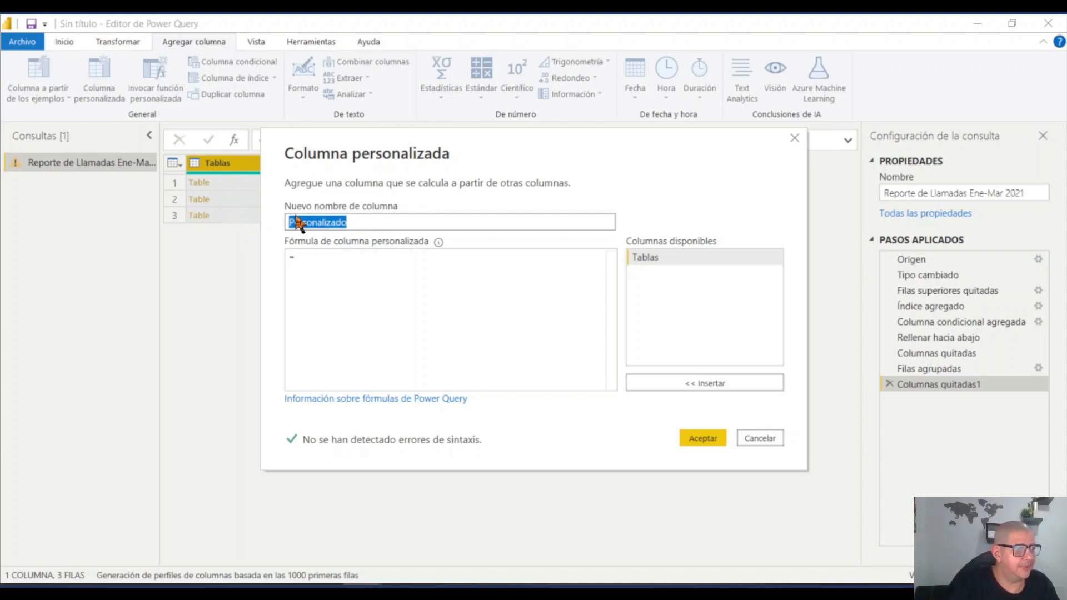
pyautogui.write('Tab')
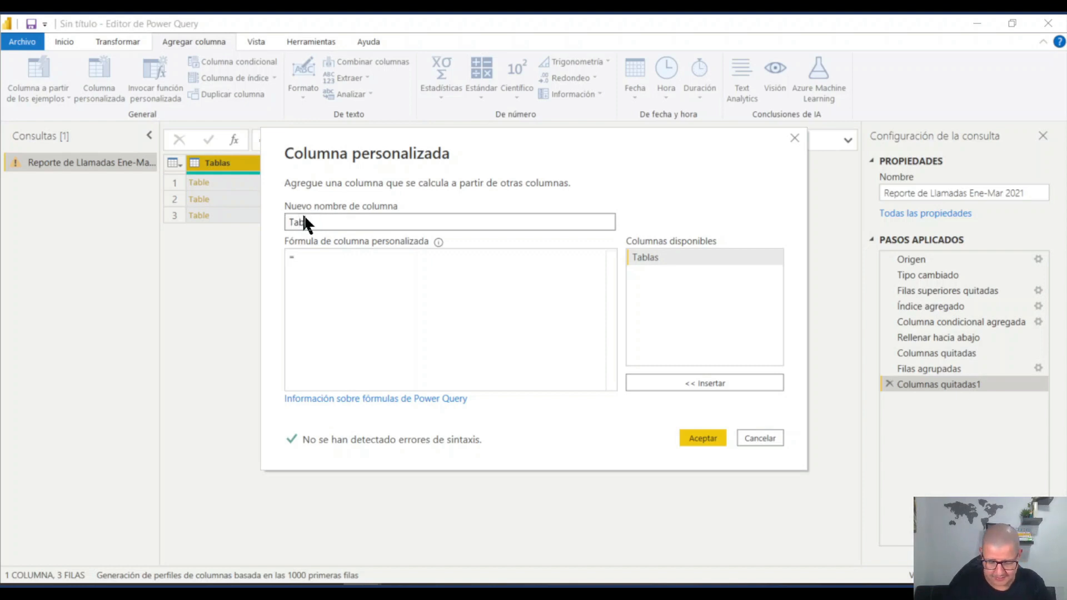
pyautogui.write('las ')
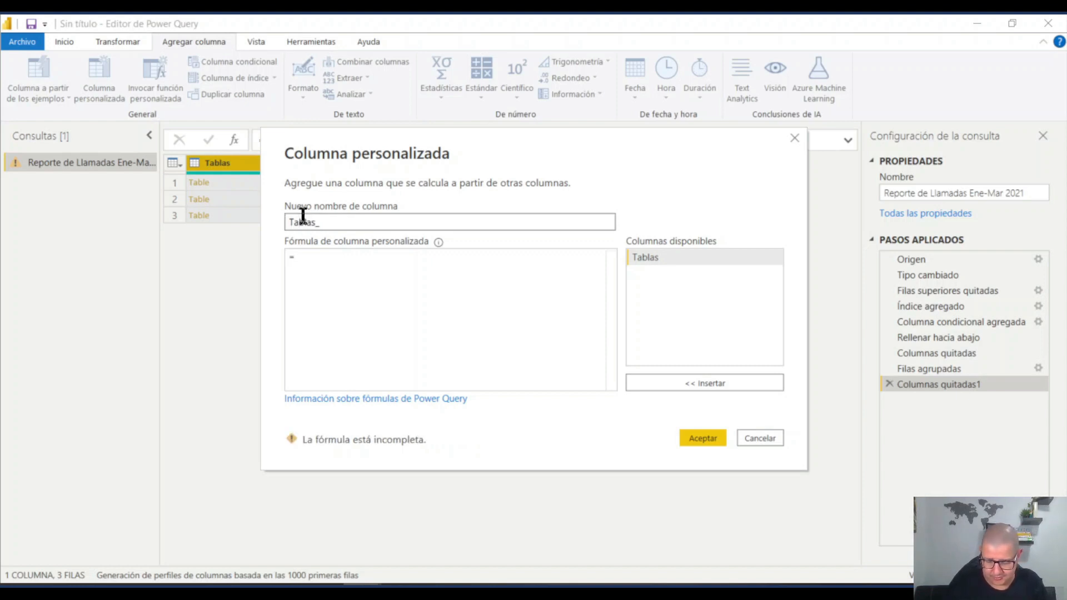
pyautogui.write('Normaalizadas')
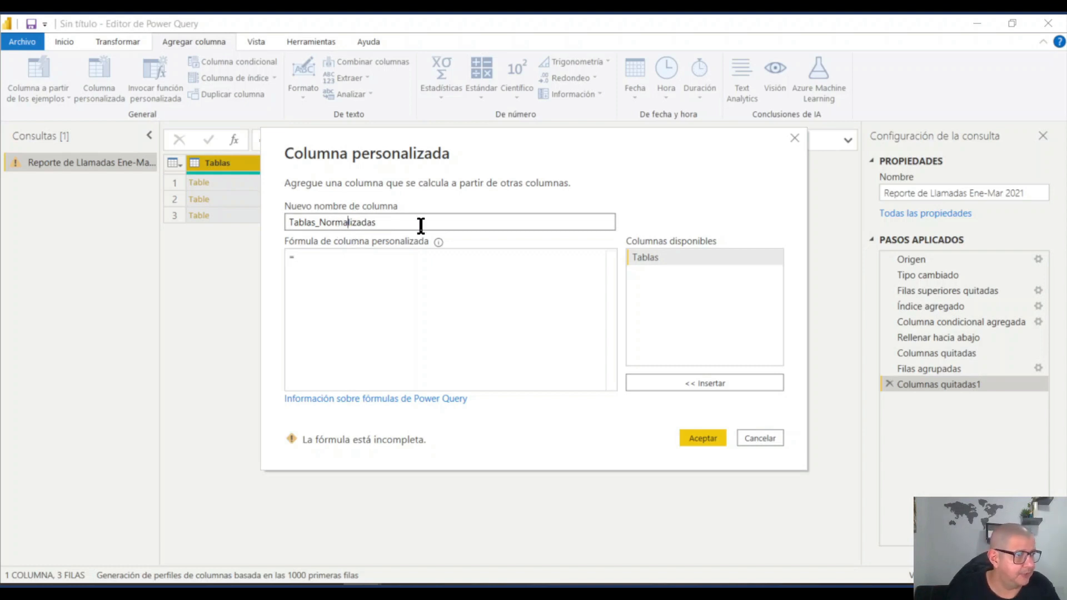
# Step: Begin the custom column formula with Table.RemoveColumns, using the [Tablas] column as its table argument
pyautogui.click(306, 261)
pyautogui.moveTo(479, 150); pyautogui.dragTo(452, 165)
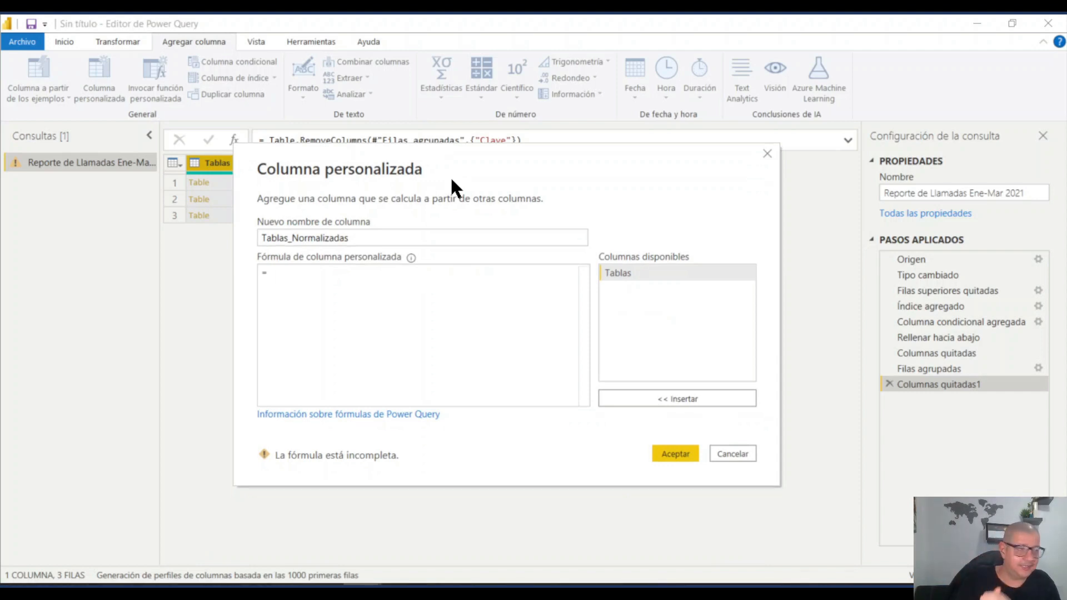
pyautogui.write('tableremo')
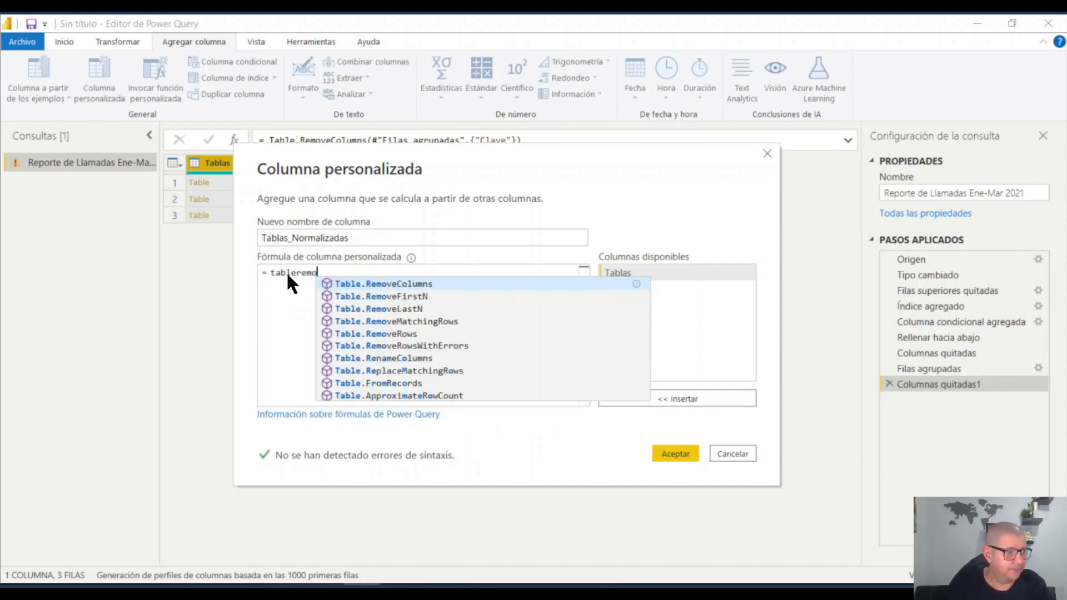
pyautogui.click(435, 286)
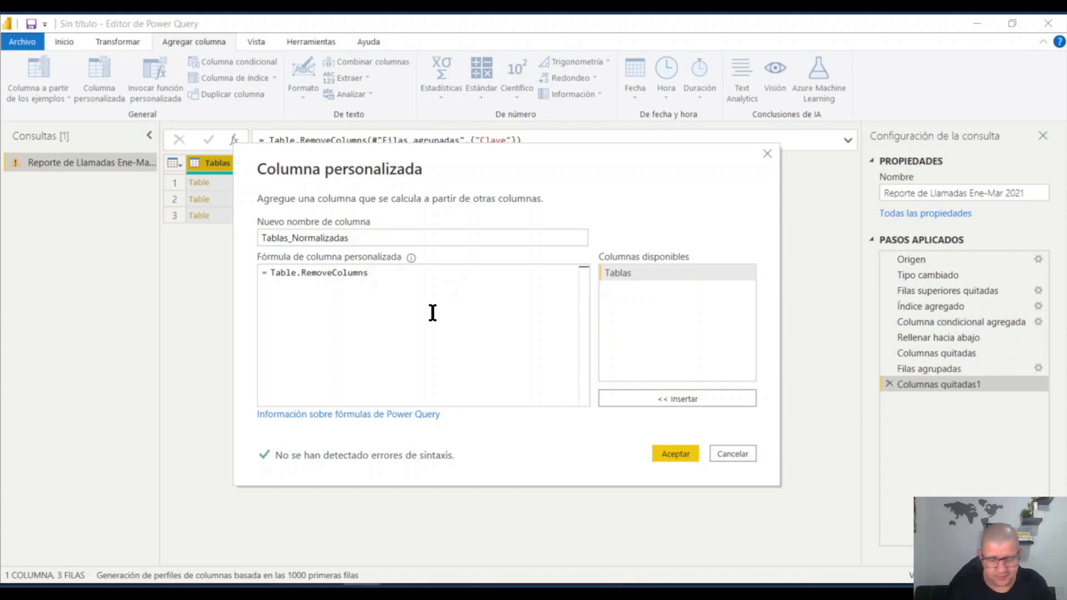
pyautogui.write('(')
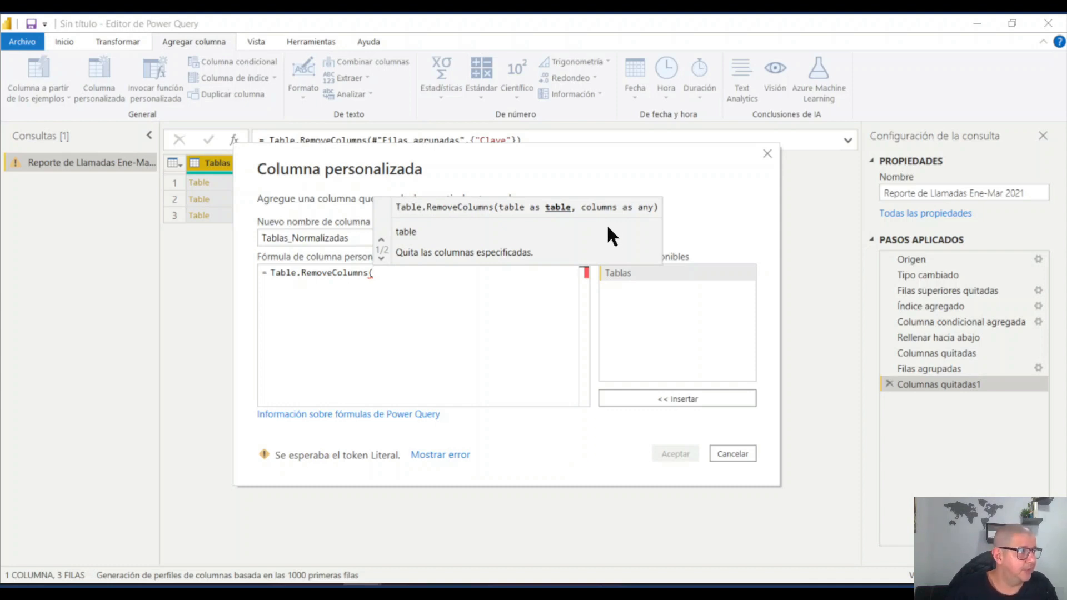
pyautogui.moveTo(552, 169); pyautogui.dragTo(555, 222)
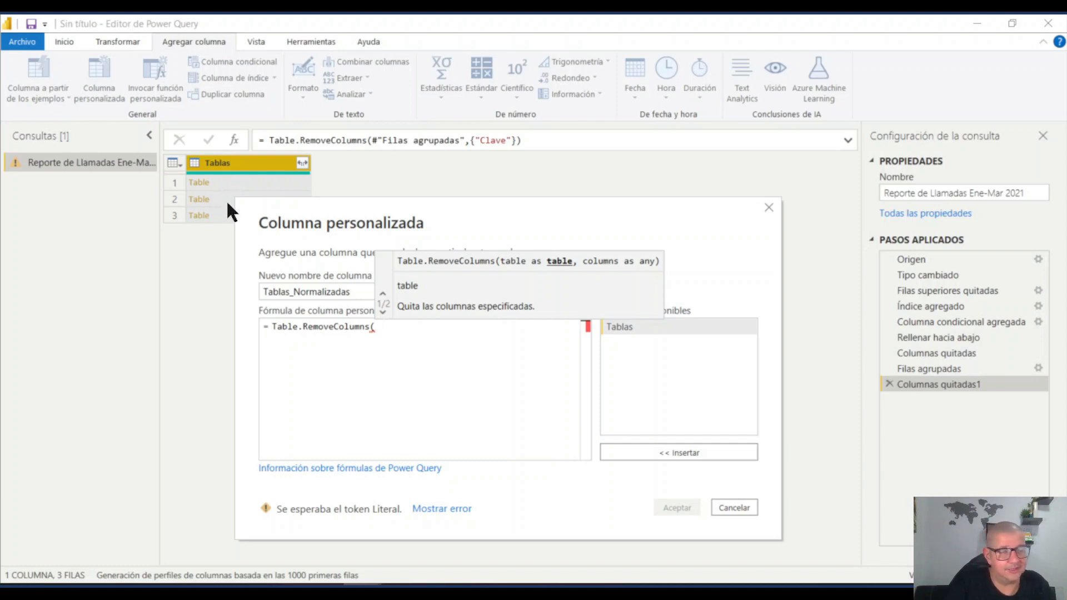
pyautogui.doubleClick(631, 329)
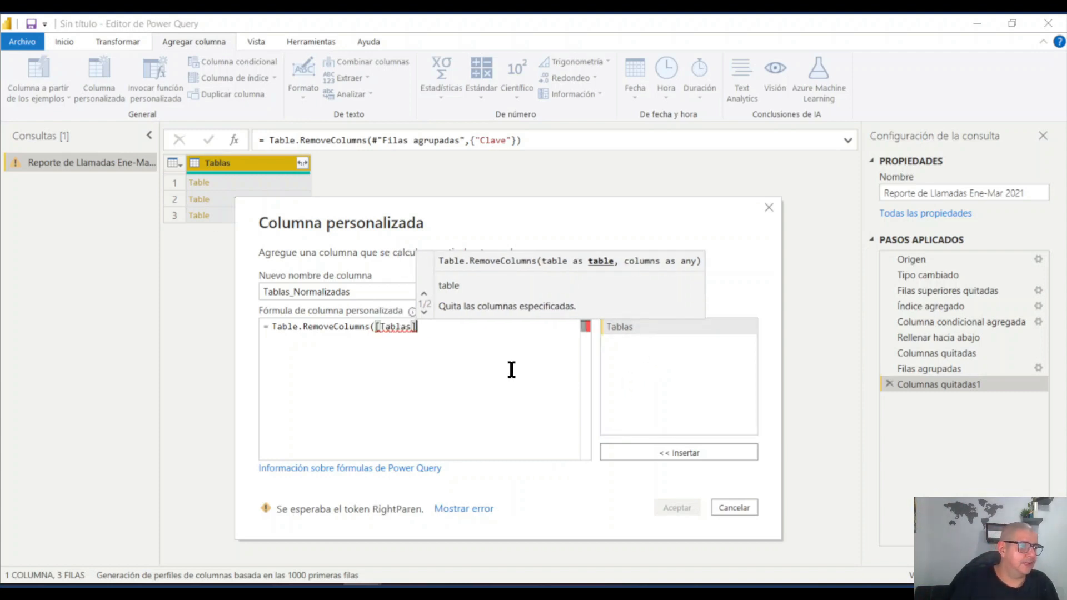
# Step: Complete the Table.RemoveColumns formula with {"Clave"} as the columns to remove and create the custom column
pyautogui.write(',')
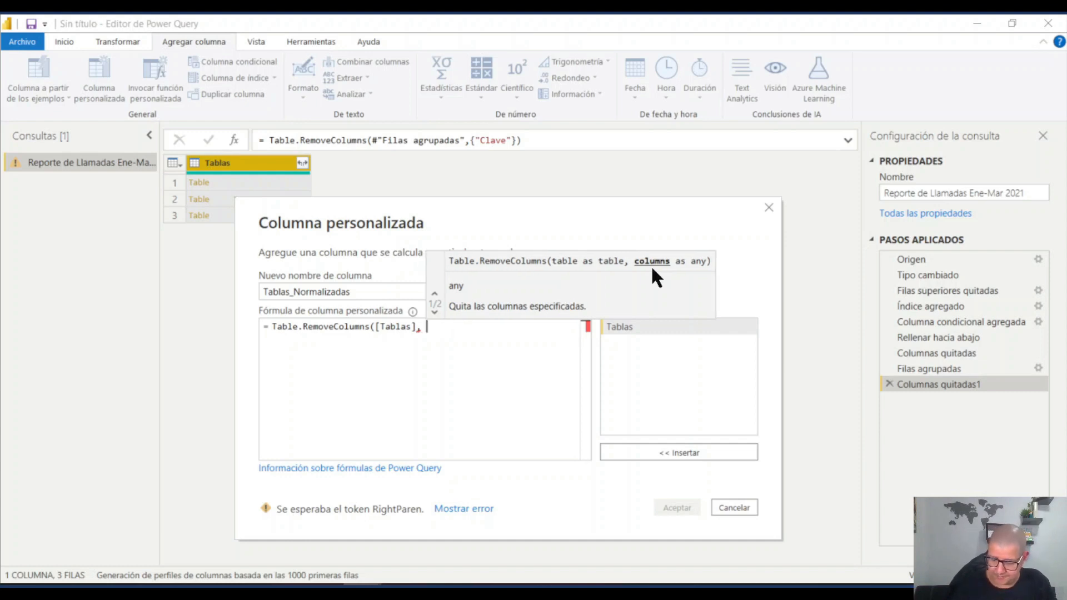
pyautogui.write('{')
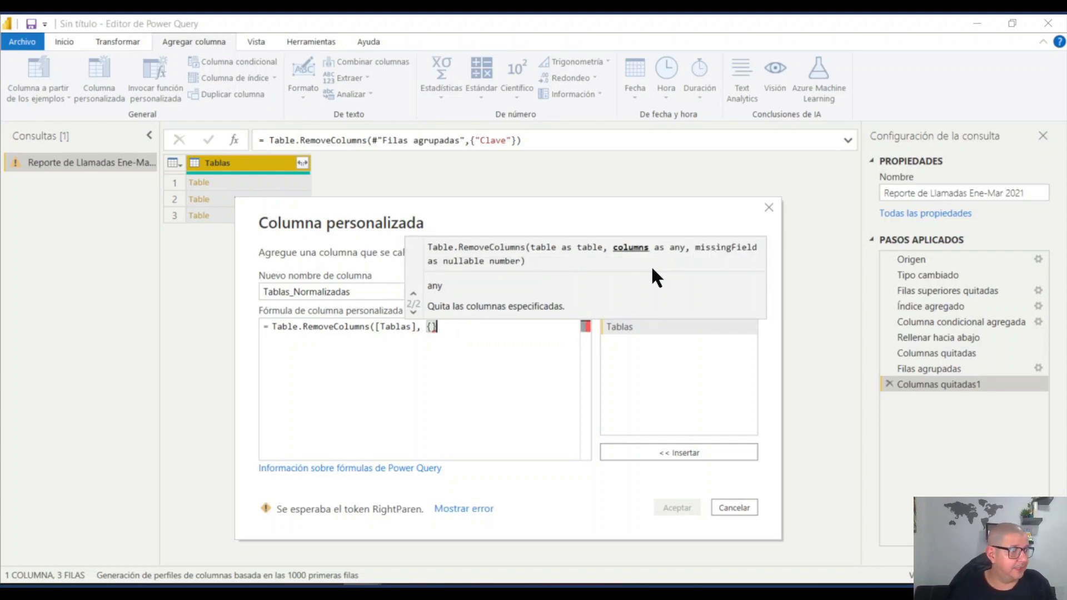
pyautogui.click(431, 327)
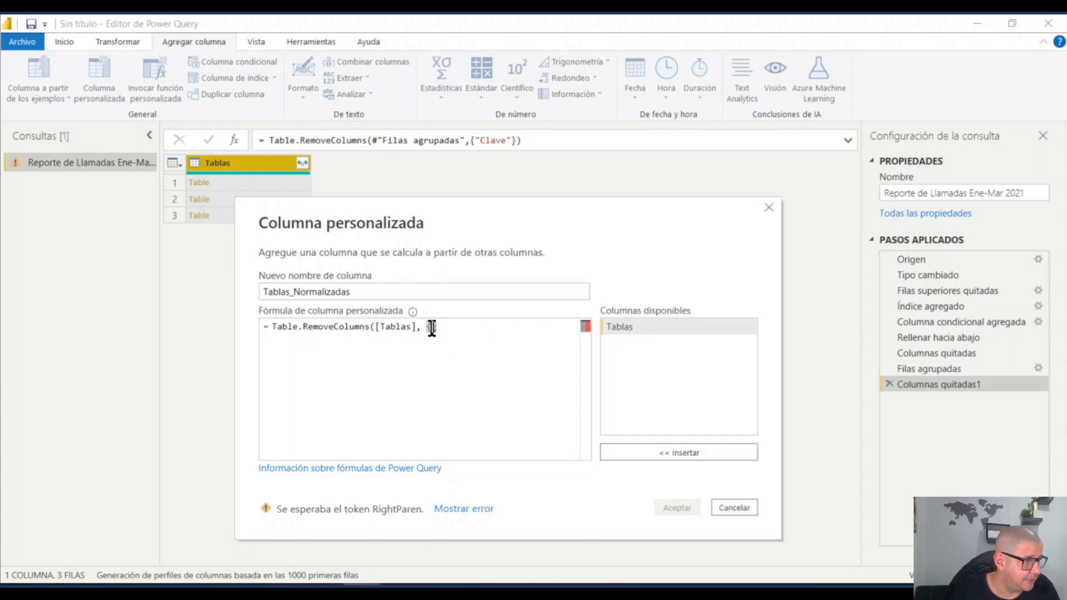
pyautogui.write('"')
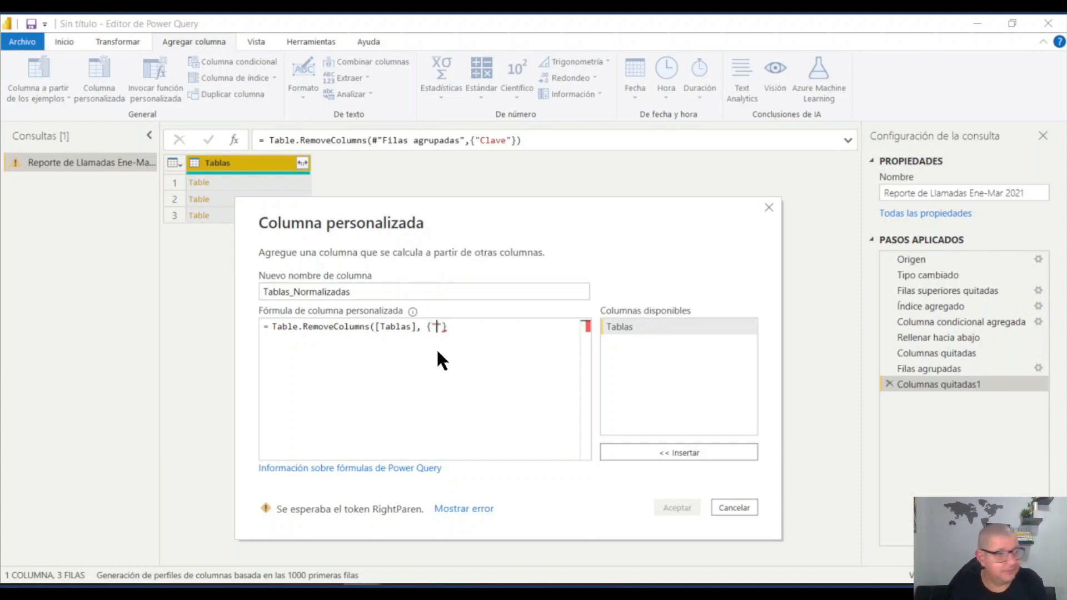
pyautogui.write('Clave"')
pyautogui.write('"}')
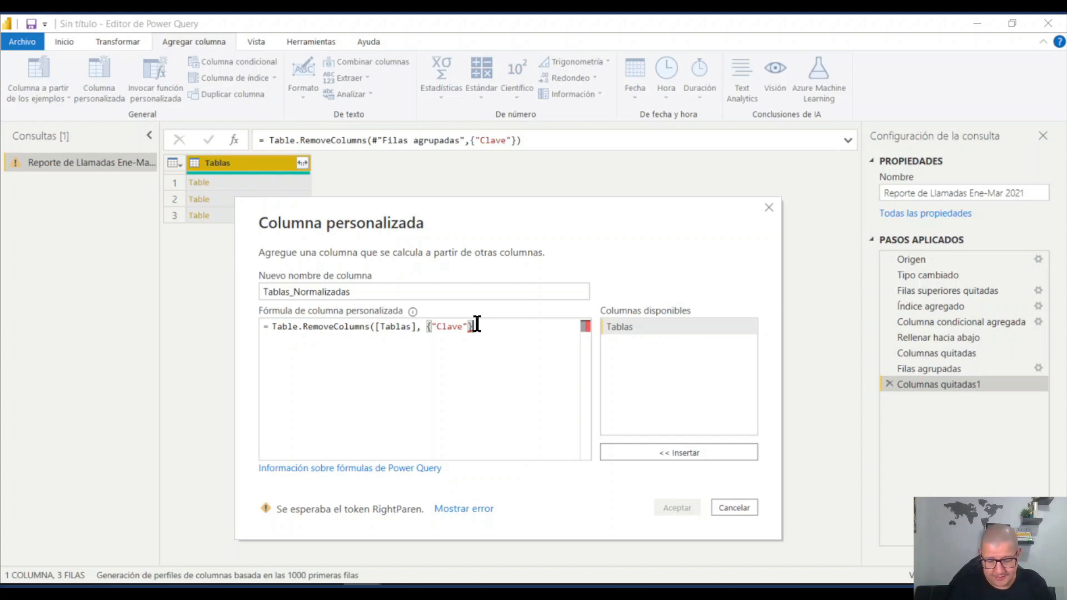
pyautogui.write(')')
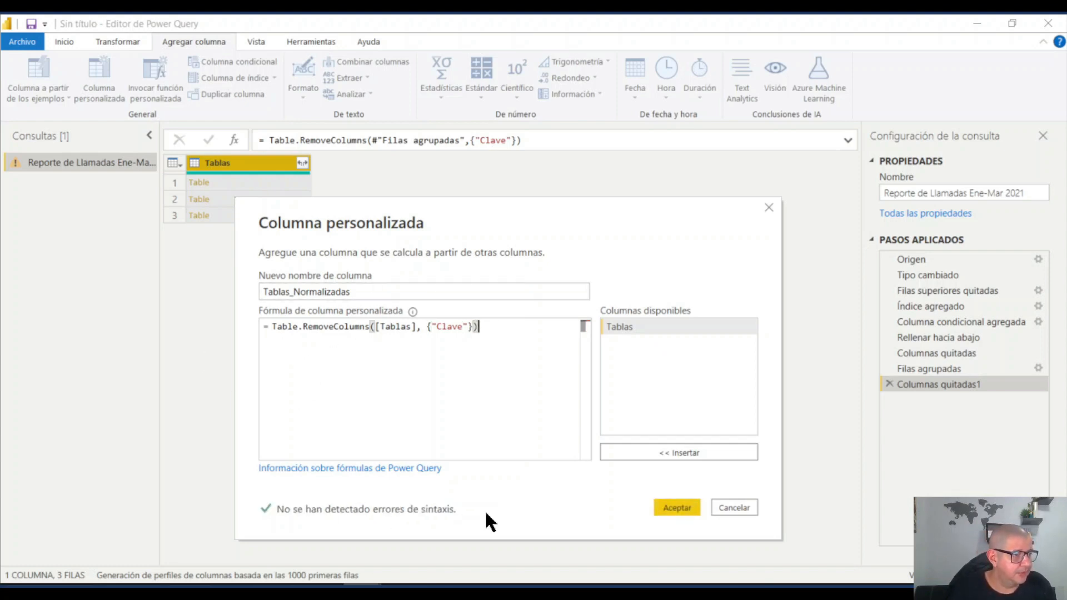
pyautogui.click(678, 509)
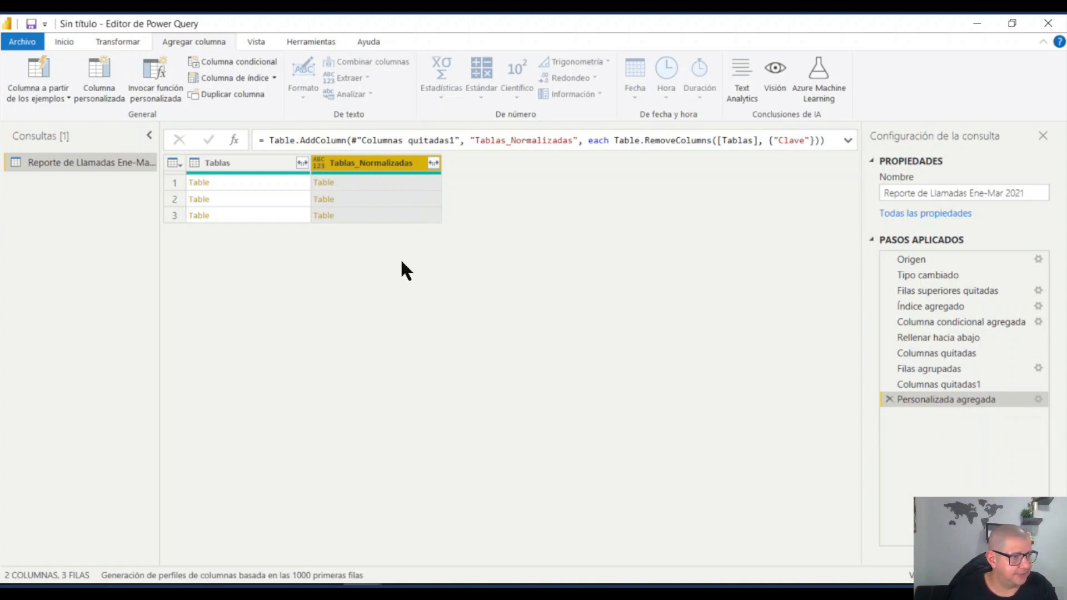
# Step: Reopen the Tablas_Normalizadas formula and put Table.PromoteHeaders( in front of the existing Table.RemoveColumns expression
pyautogui.click(293, 195)
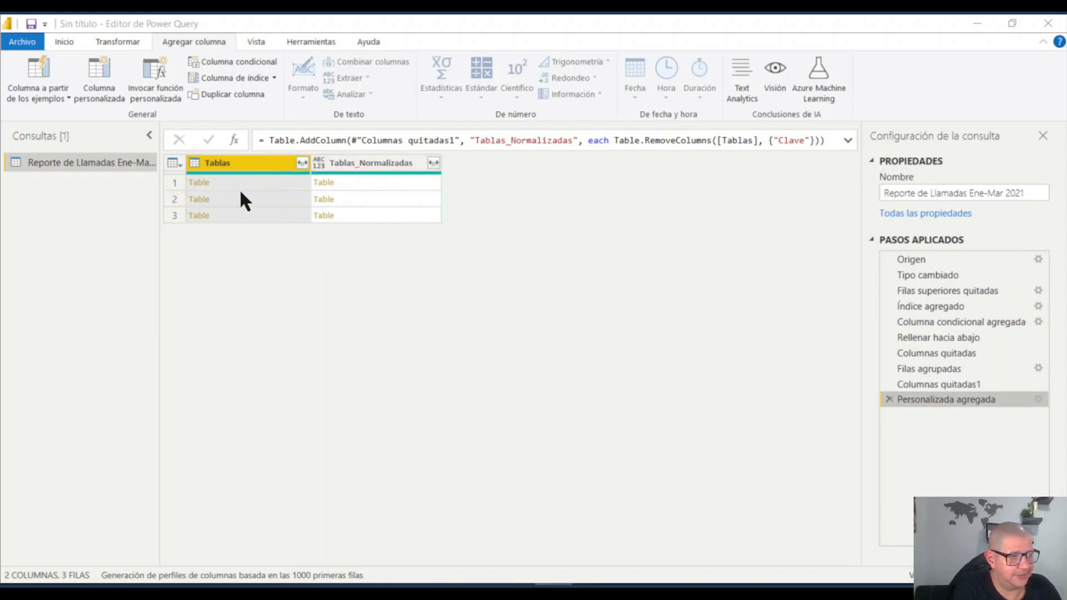
pyautogui.click(1038, 399)
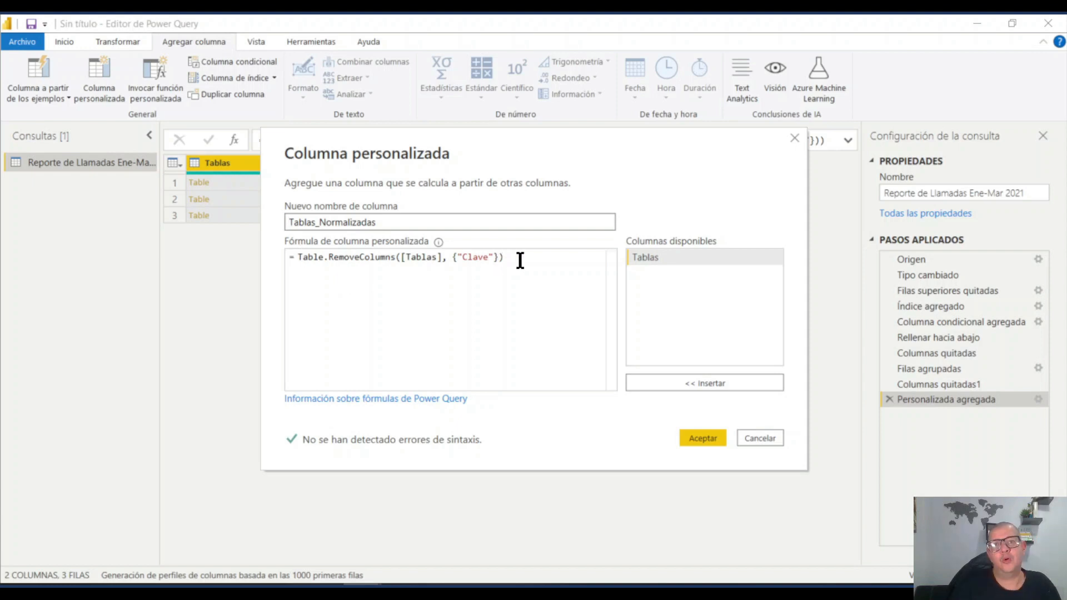
pyautogui.click(298, 257)
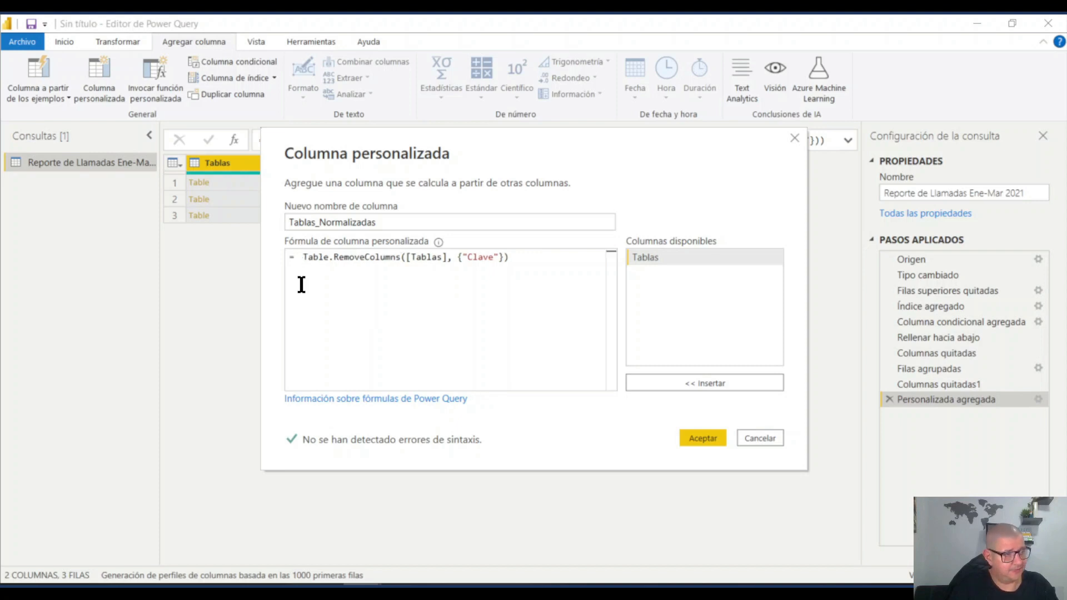
pyautogui.write('tab')
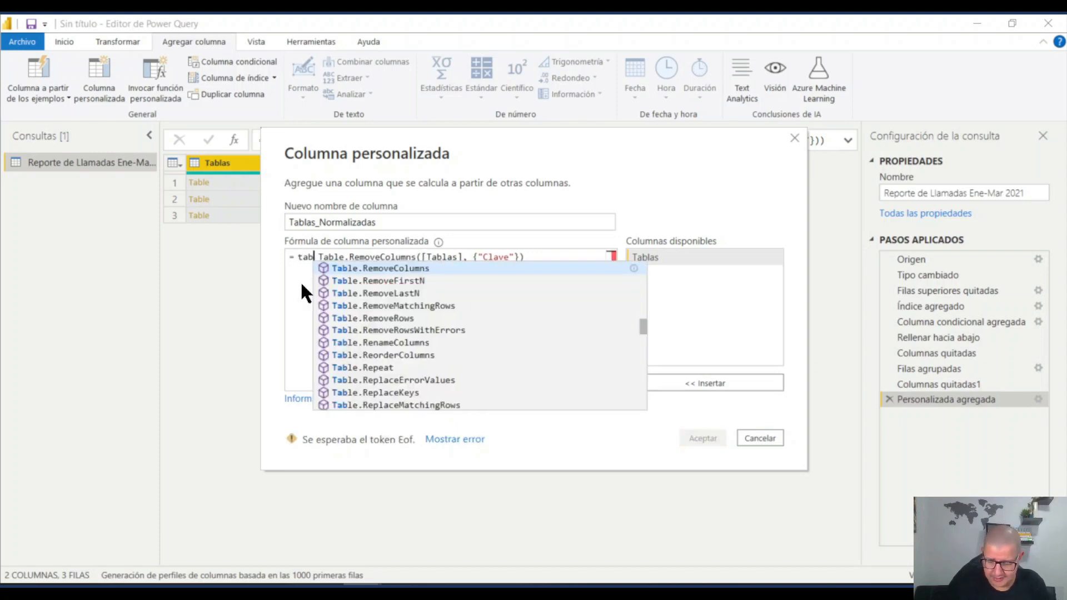
pyautogui.write('leprom')
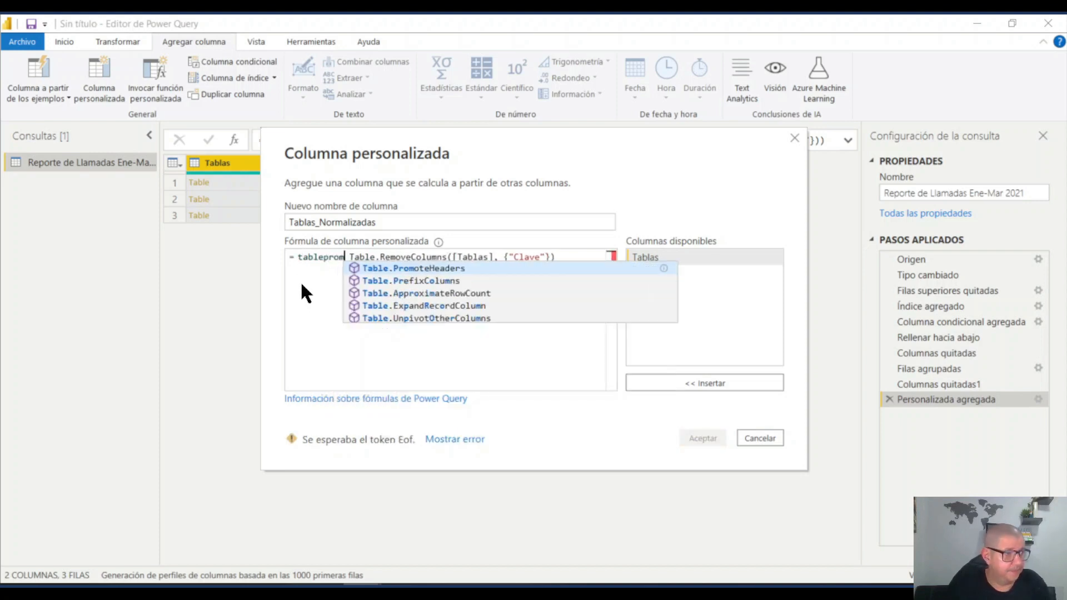
pyautogui.click(422, 269)
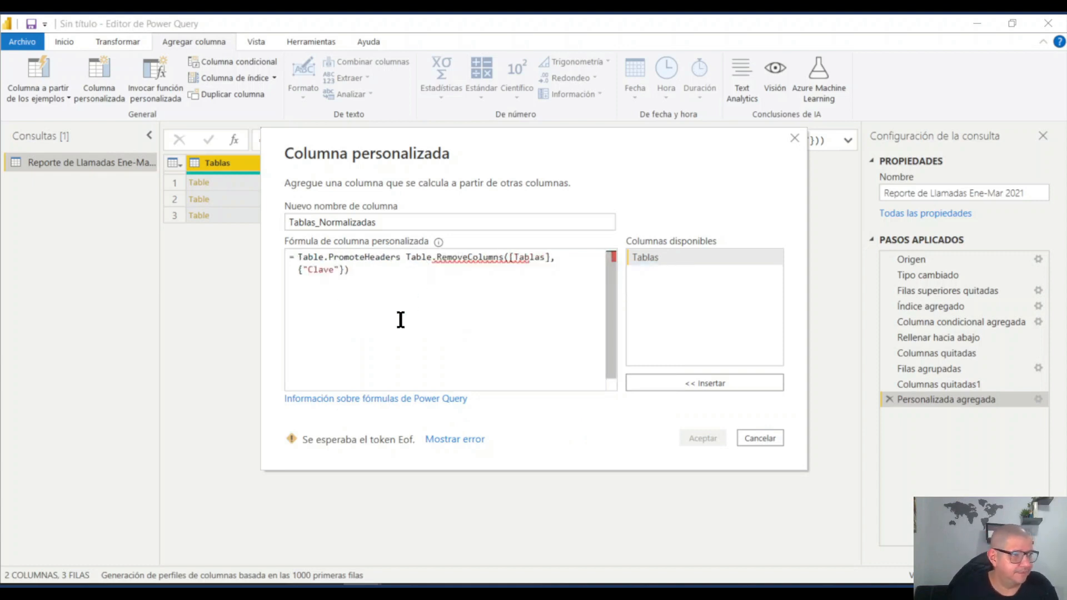
pyautogui.write('(')
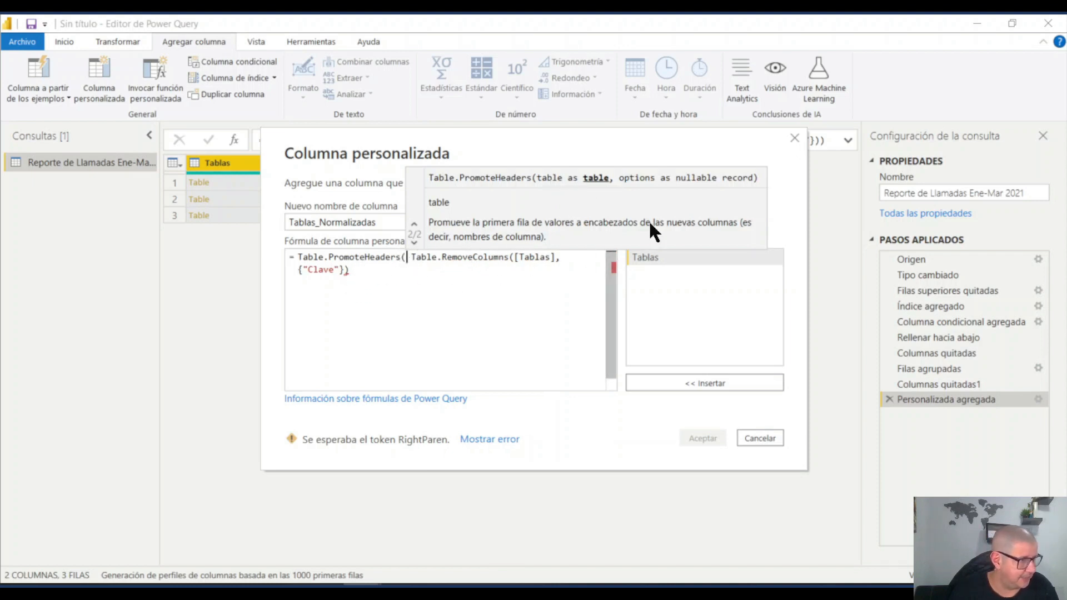
# Step: Add [PromoteAllScalars=true] as the options argument of Table.PromoteHeaders, after the Table.RemoveColumns expression
pyautogui.click(351, 272)
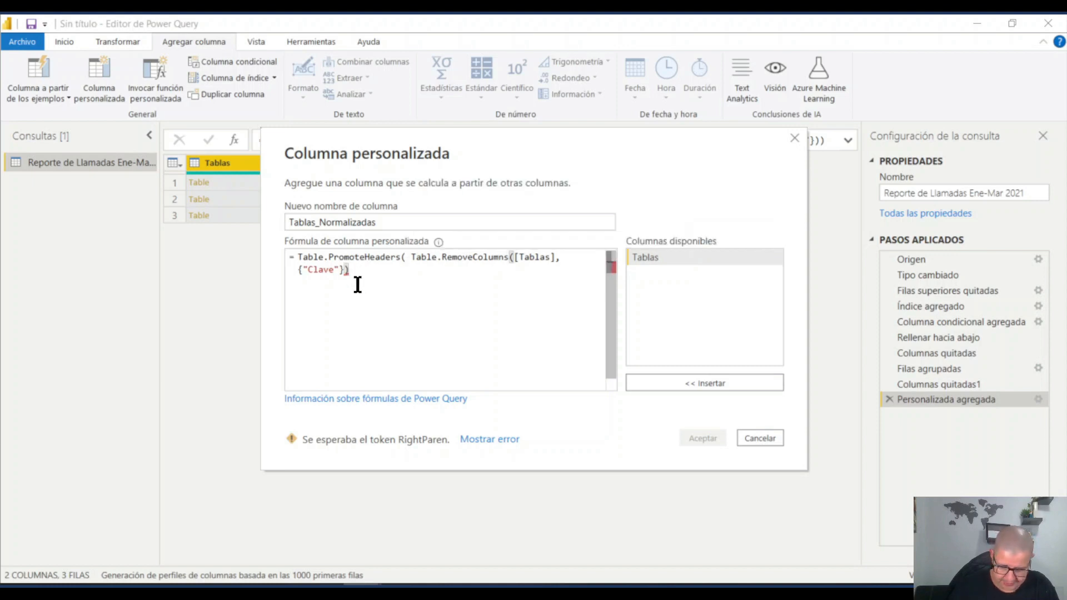
pyautogui.write(',')
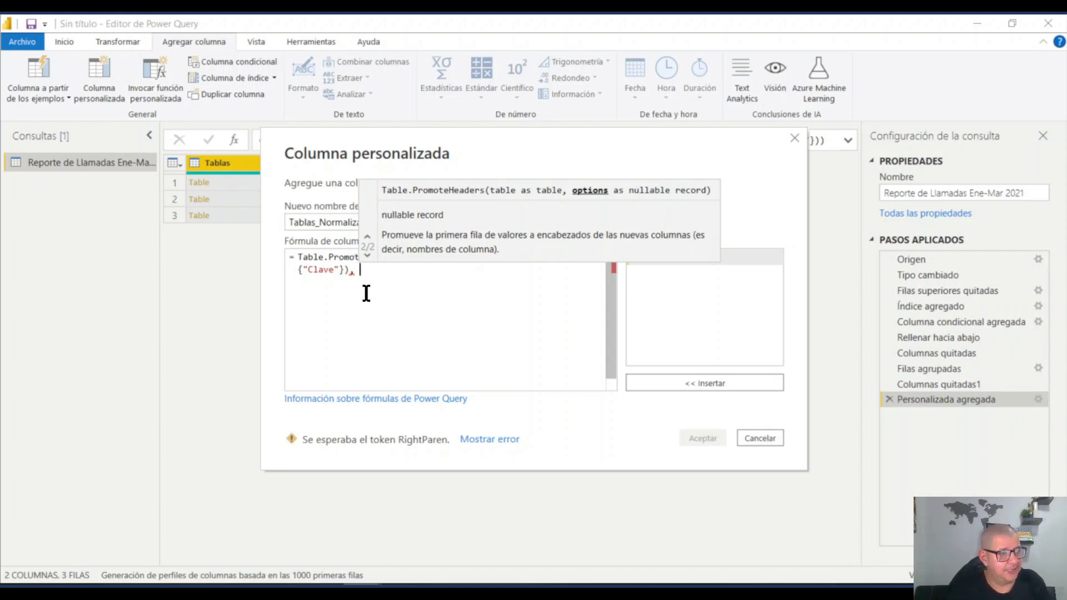
pyautogui.write('[')
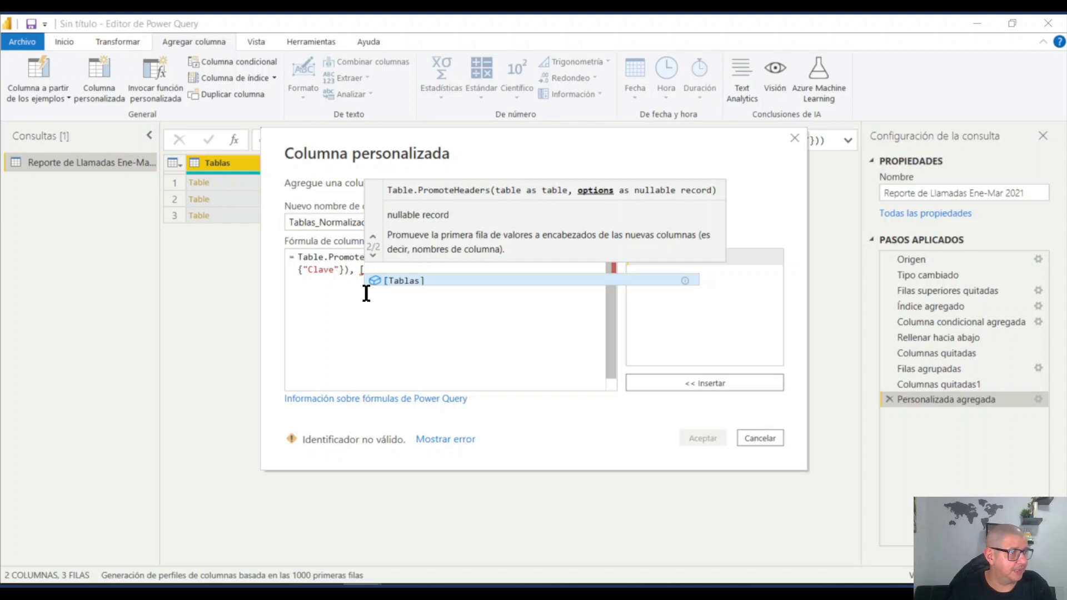
pyautogui.write(']')
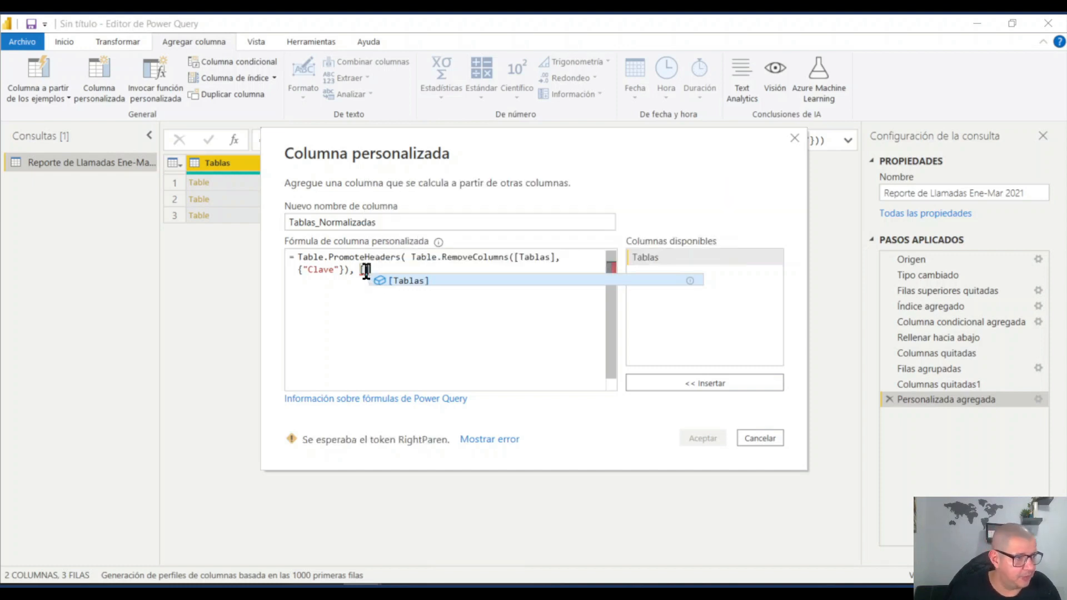
pyautogui.click(364, 269)
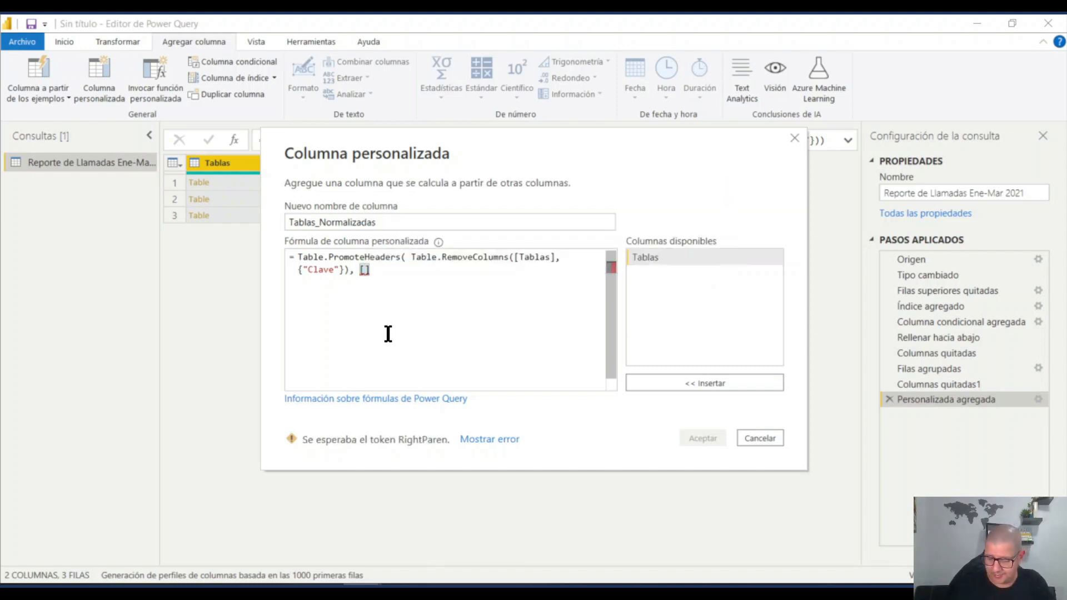
pyautogui.write('Promote')
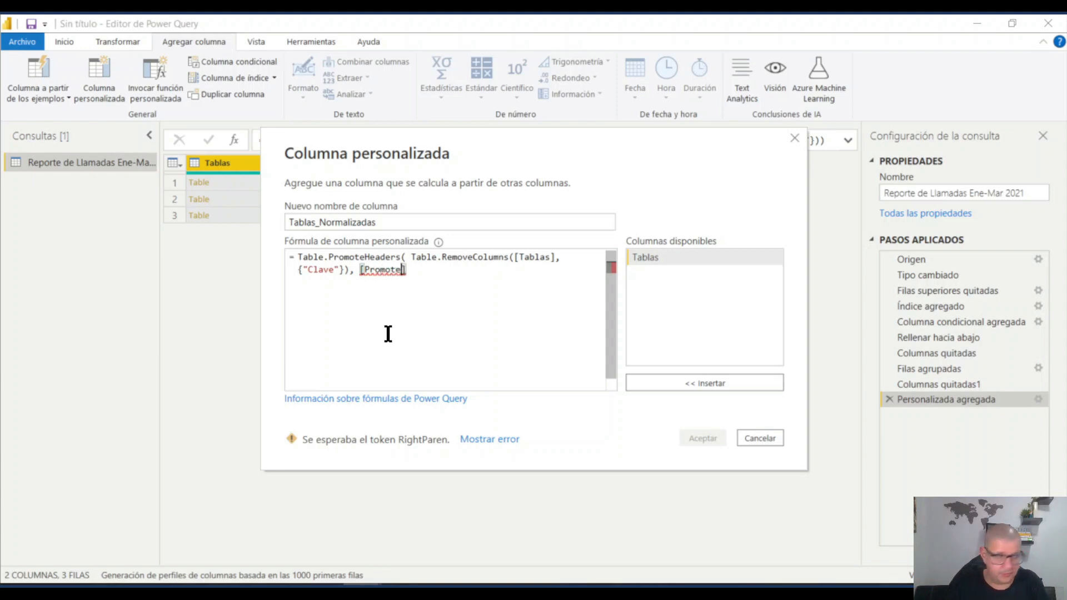
pyautogui.write('All')
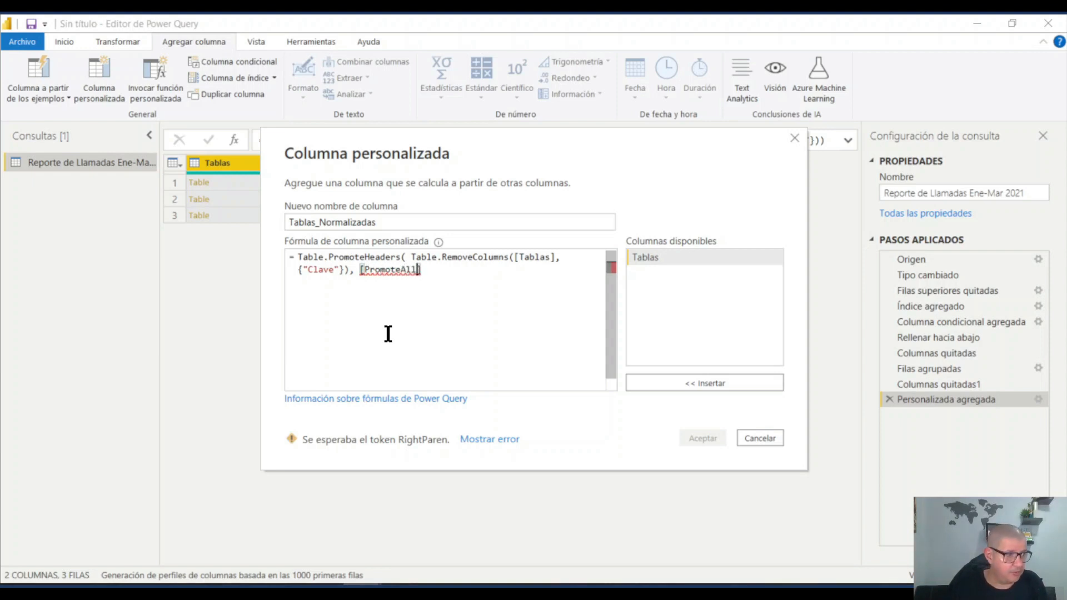
pyautogui.write('Scalars')
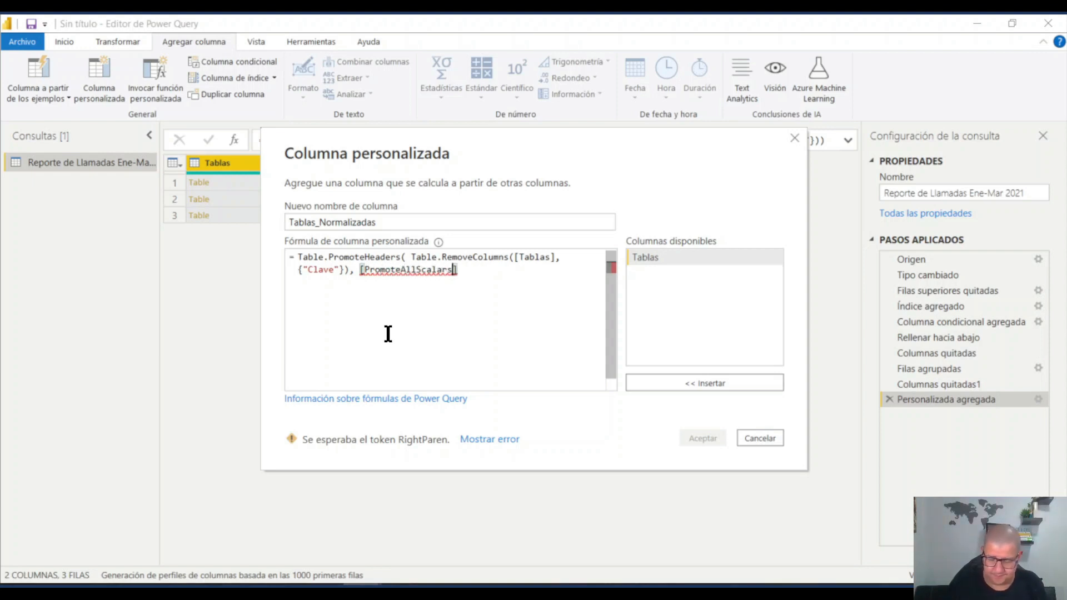
pyautogui.write('=')
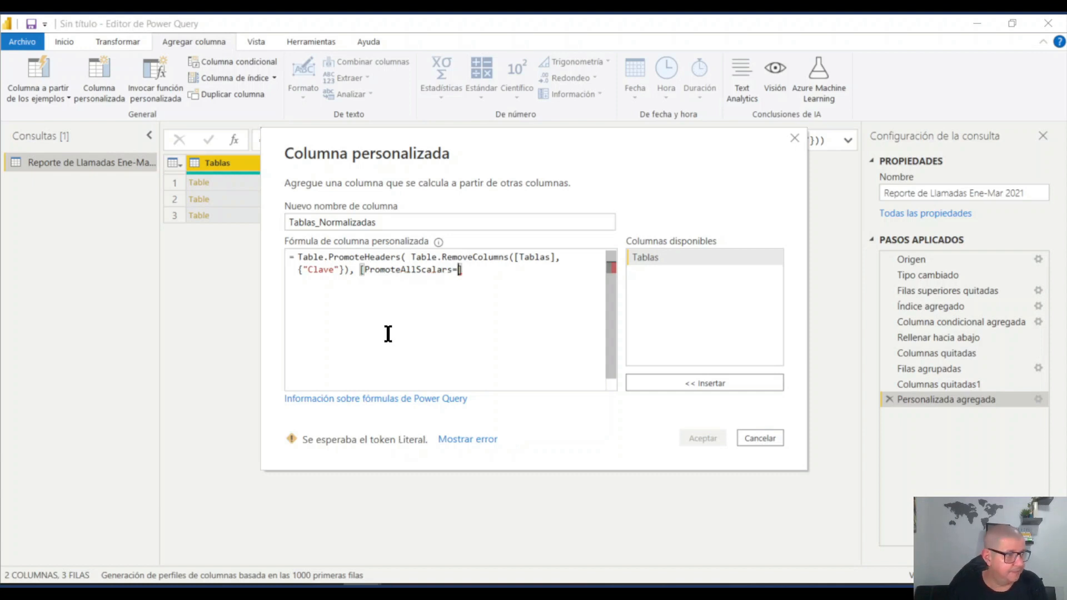
pyautogui.write('true')
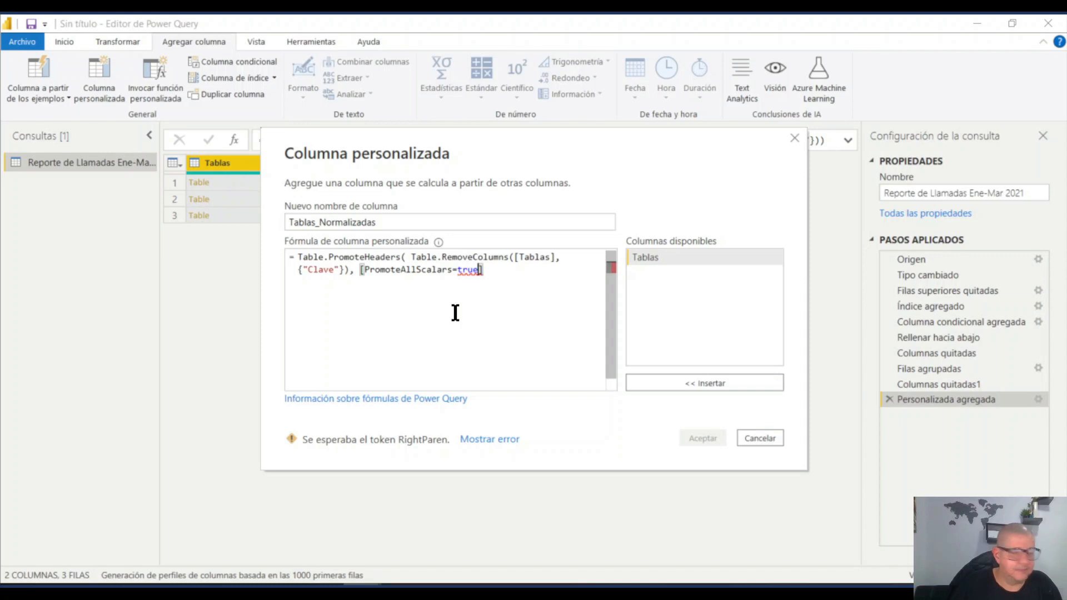
# Step: Close the Table.PromoteHeaders formula, apply it, and preview the first two nested tables in Tablas_Normalizadas
pyautogui.click(493, 269)
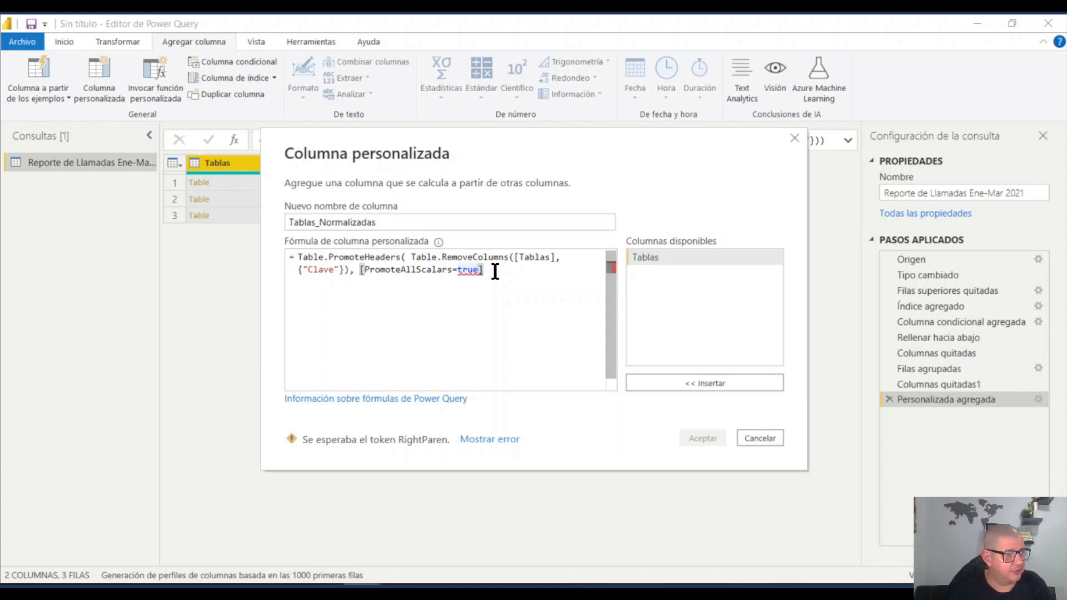
pyautogui.write(')')
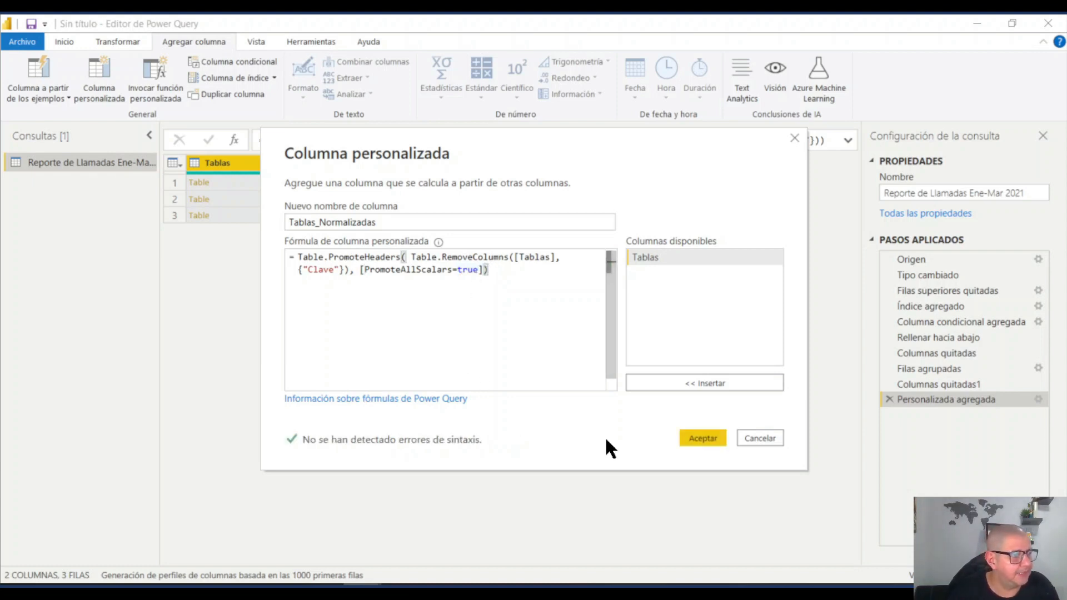
pyautogui.click(700, 439)
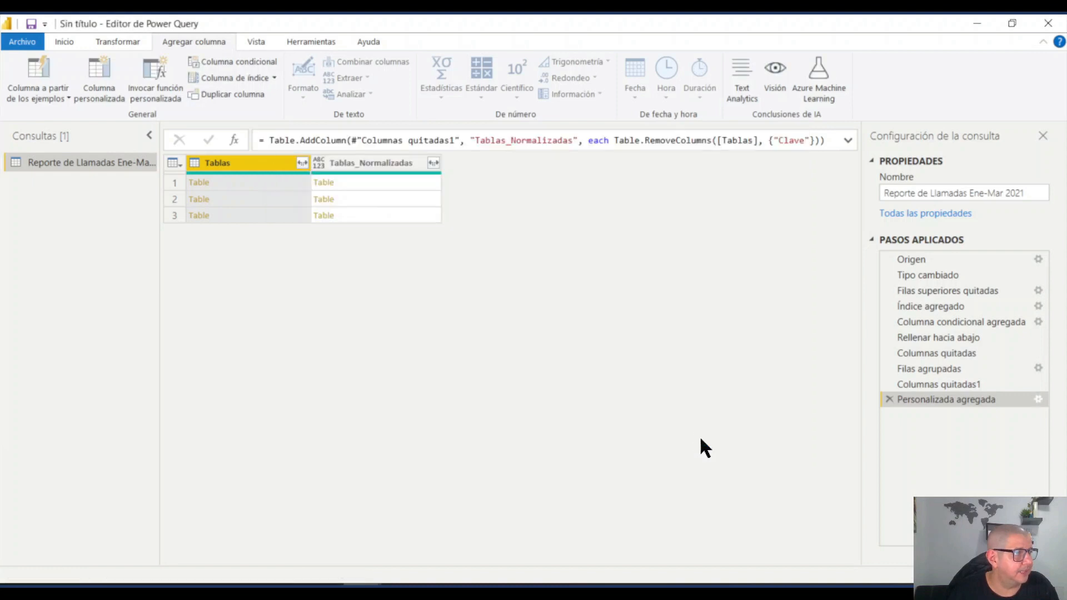
pyautogui.click(388, 183)
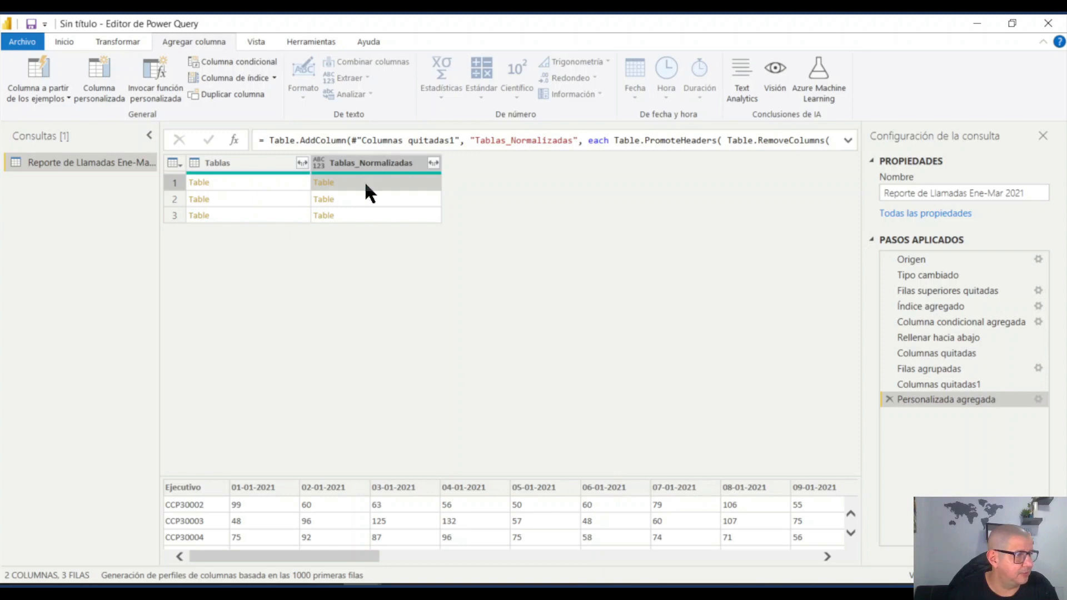
pyautogui.click(389, 199)
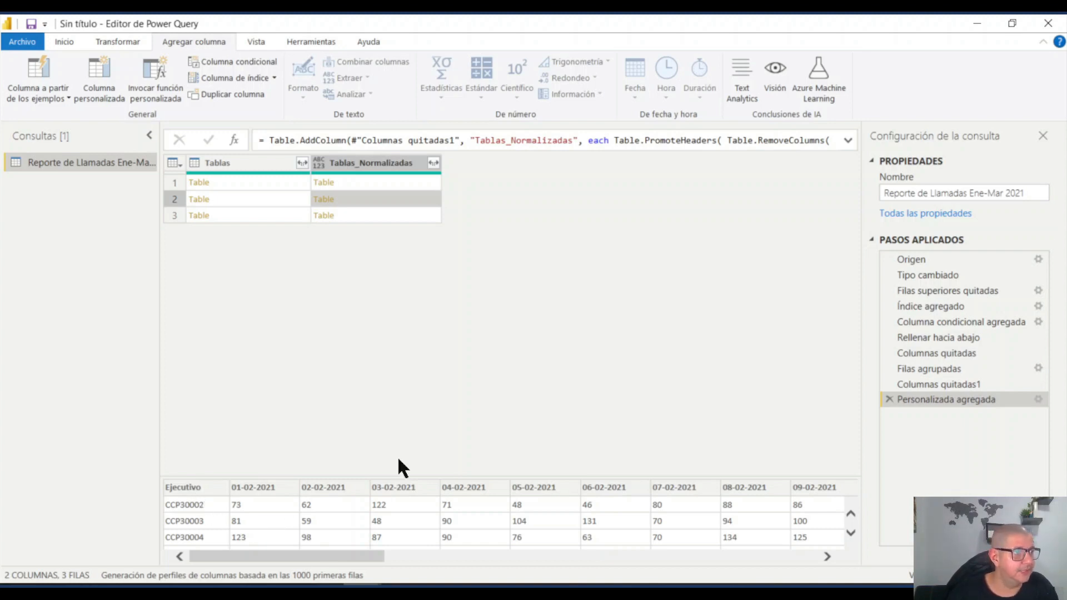
# Step: Reopen the Tablas_Normalizadas formula and put Table.UnpivotOtherColumns( in front of the existing Table.PromoteHeaders expression
pyautogui.click(1038, 398)
pyautogui.click(298, 256)
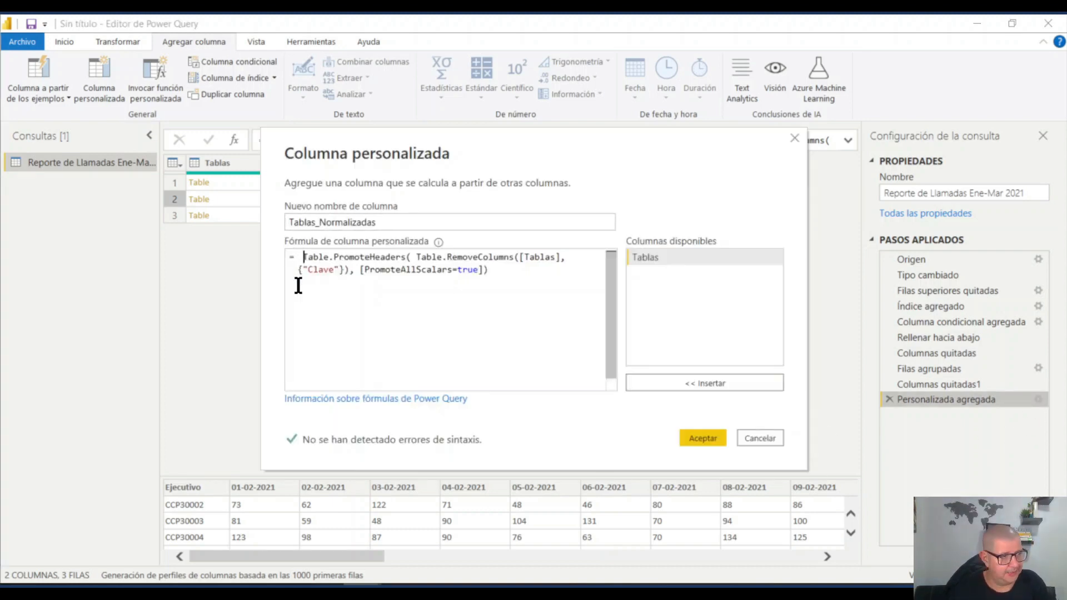
pyautogui.press('Left')
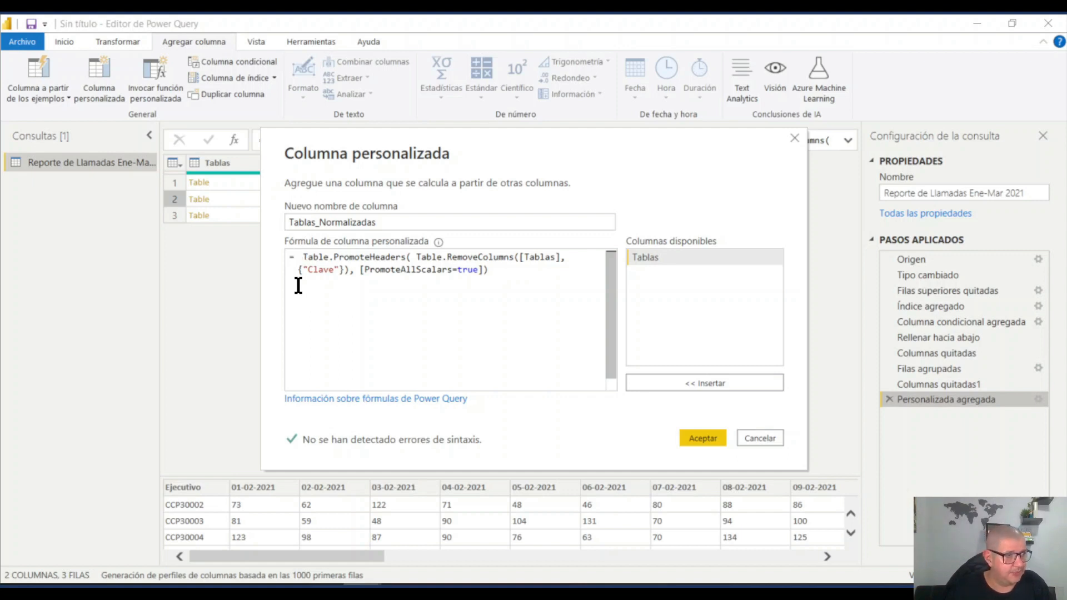
pyautogui.write('table')
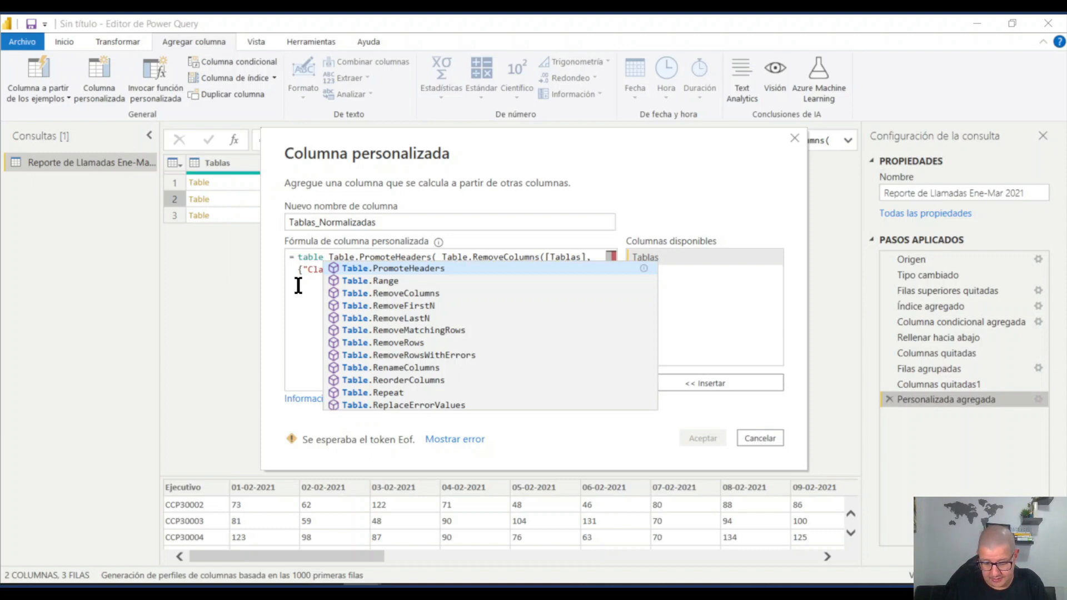
pyautogui.write('unpi')
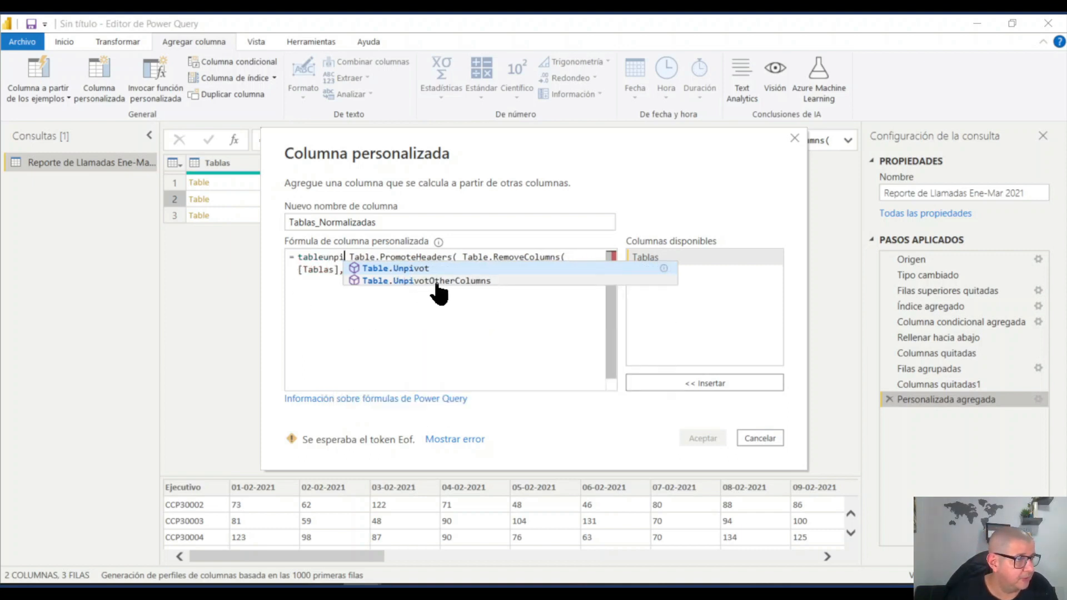
pyautogui.click(436, 282)
pyautogui.write('(')
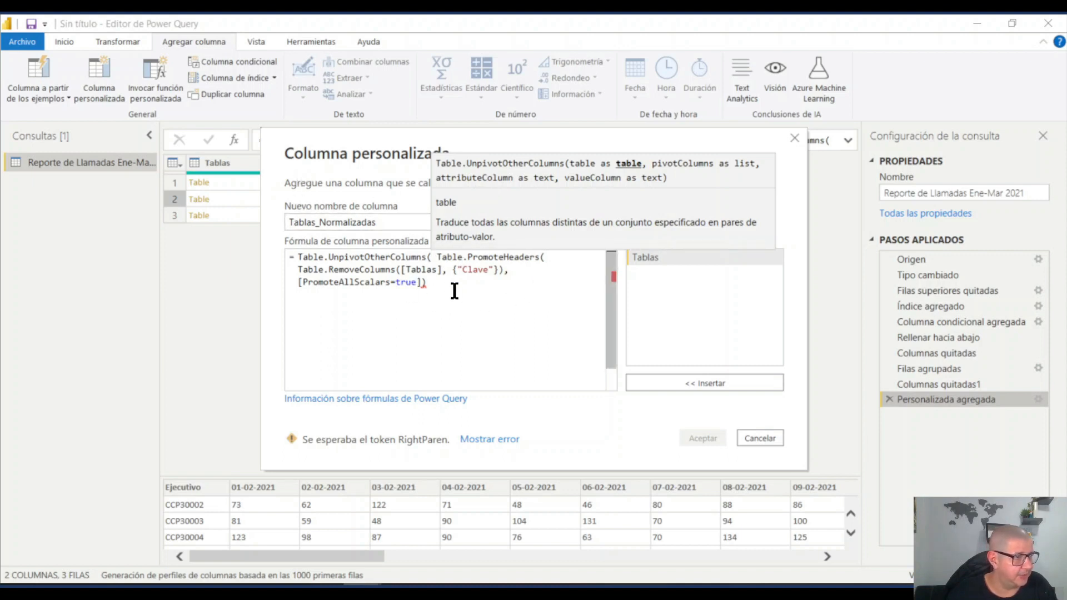
# Step: Add {"Ejecutivo"} after the Table.PromoteHeaders expression as the pivotColumns argument of Table.UnpivotOtherColumns
pyautogui.click(436, 285)
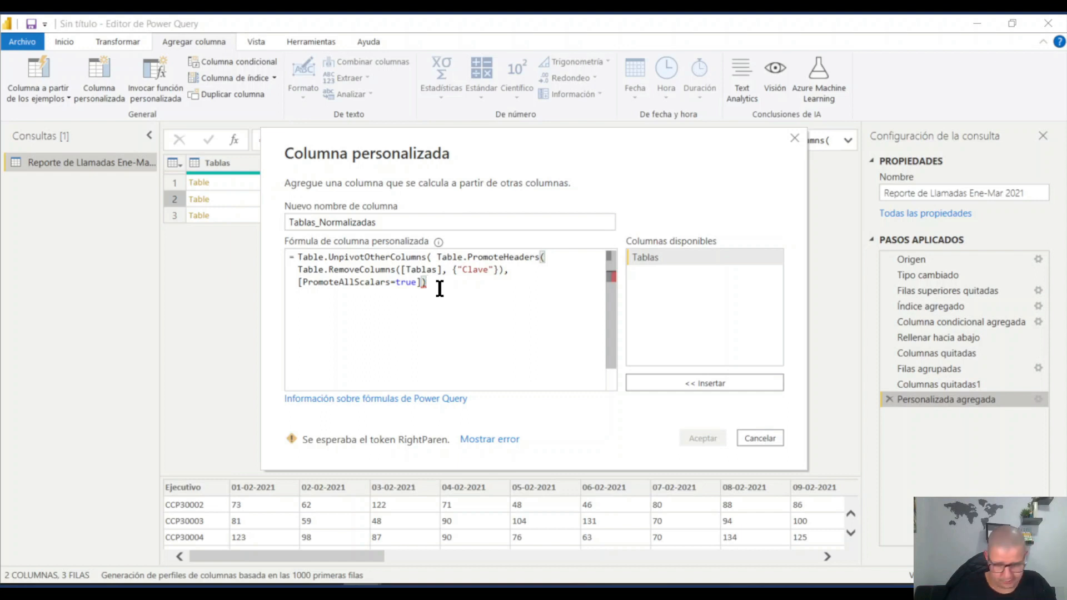
pyautogui.write(',')
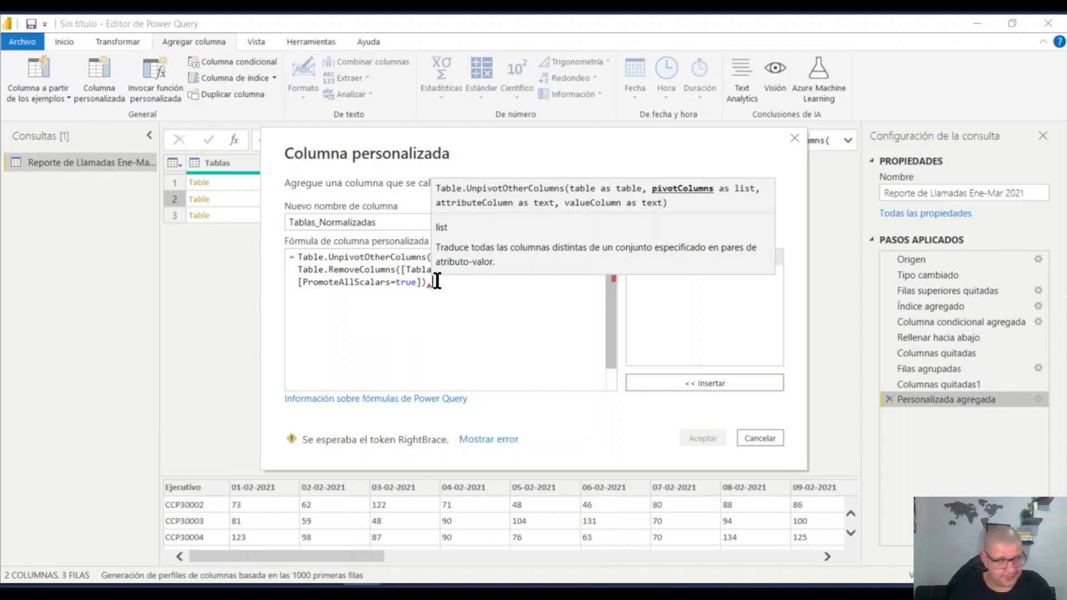
pyautogui.write('{')
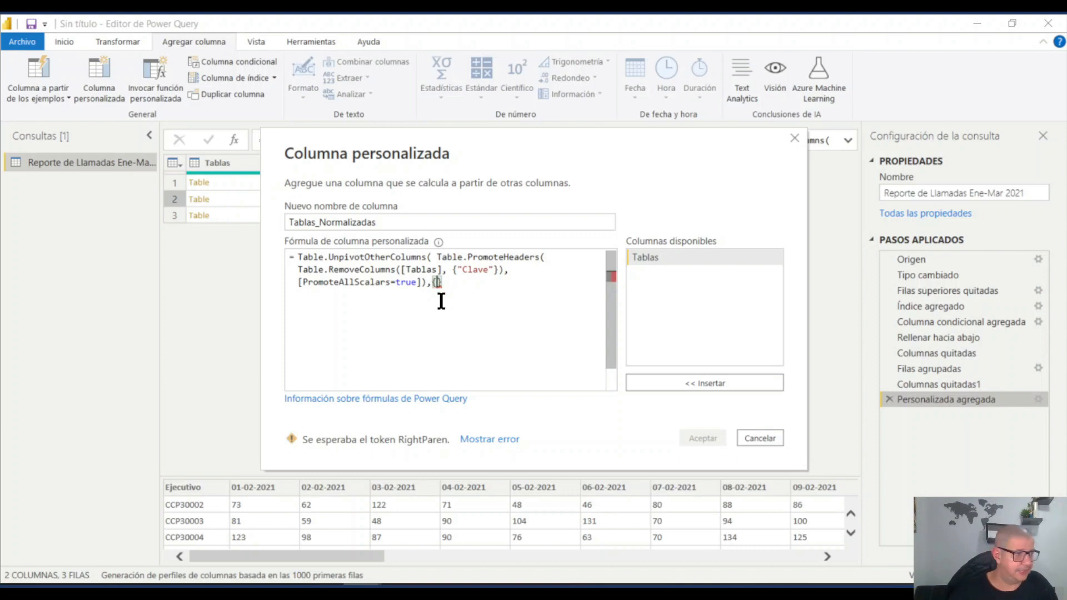
pyautogui.write('"Ejecutivo')
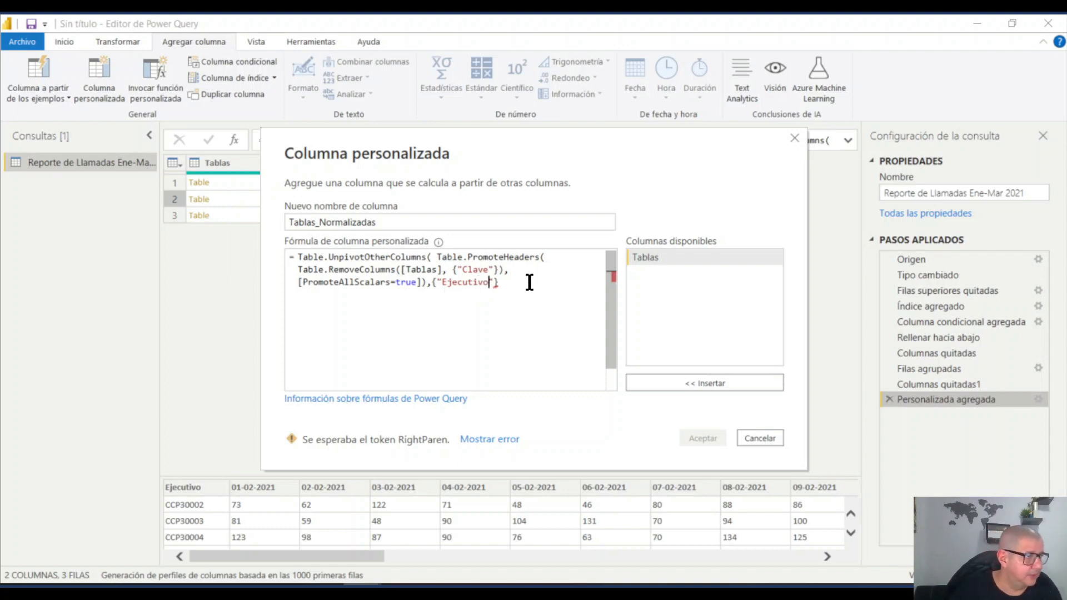
# Step: Complete Table.UnpivotOtherColumns with "Fecha" as the attribute column and "Llamadas" as the value column, closing the formula
pyautogui.click(507, 286)
pyautogui.write(',')
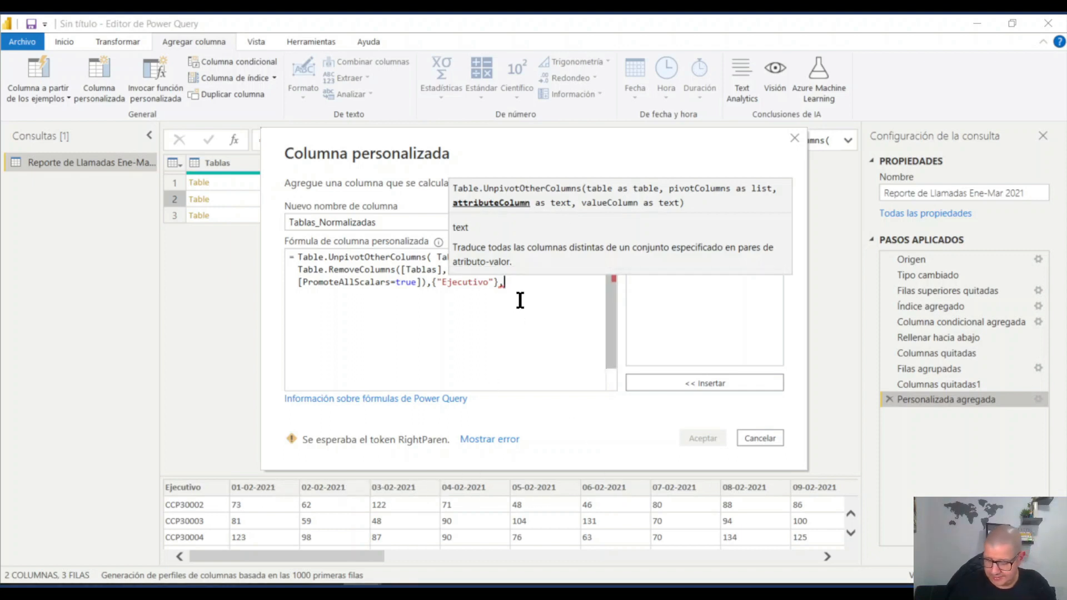
pyautogui.write('"Fecha')
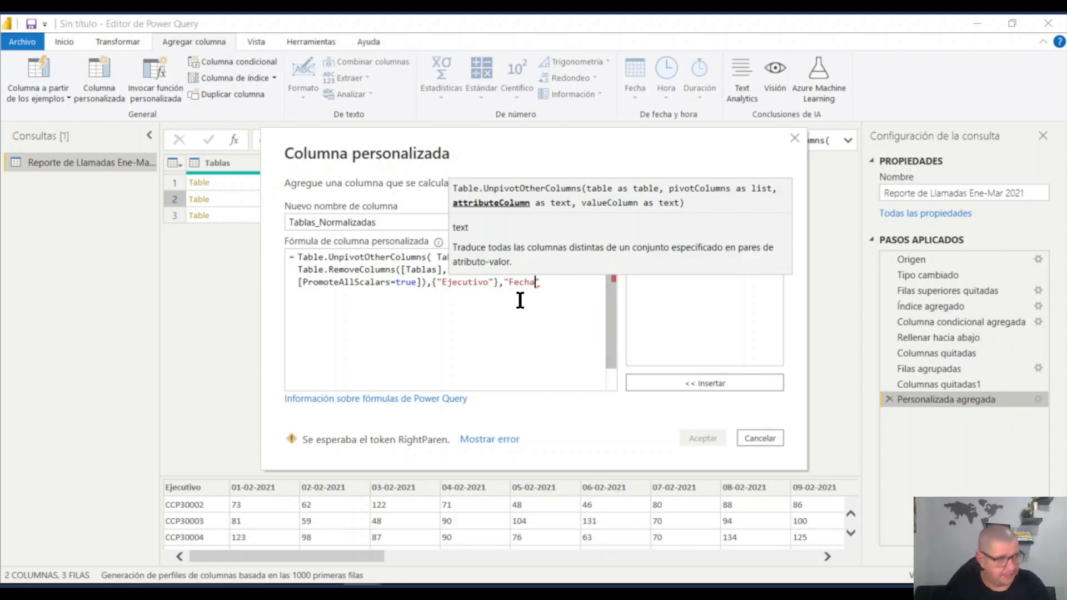
pyautogui.click(546, 282)
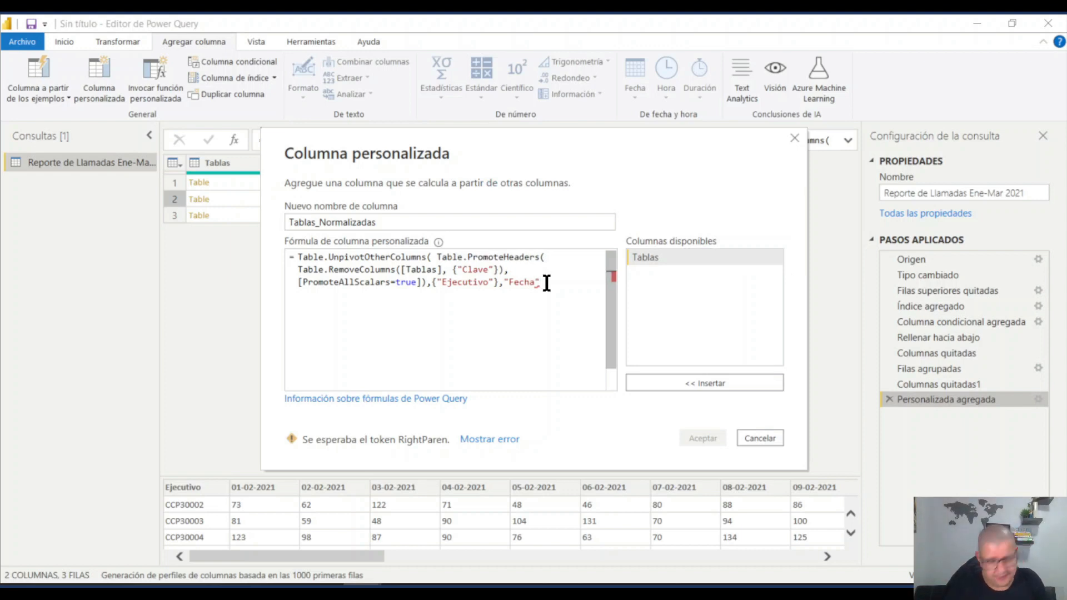
pyautogui.write(',')
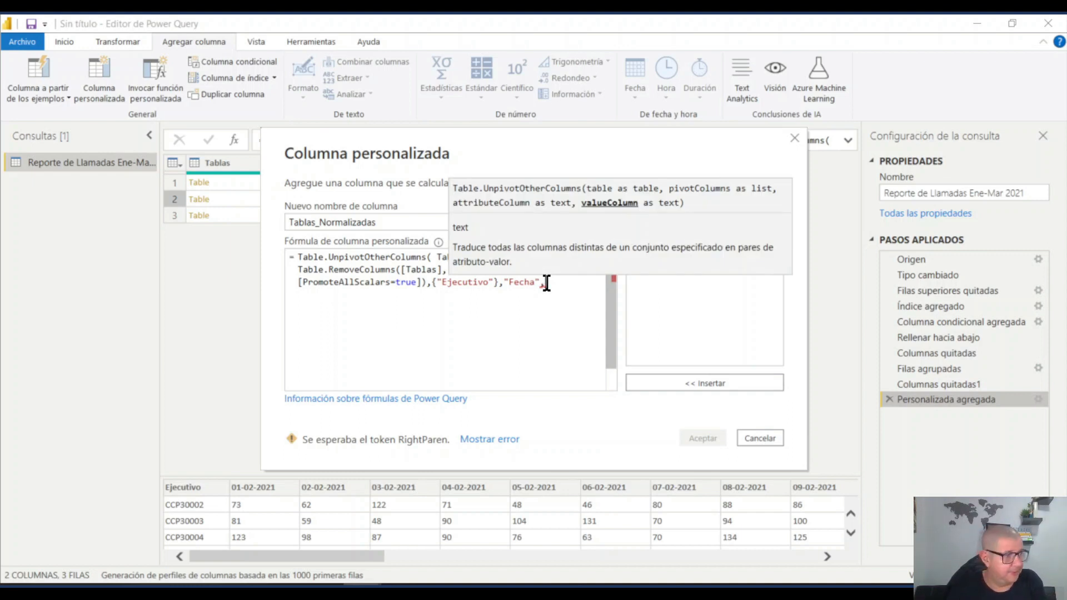
pyautogui.write('"Ll')
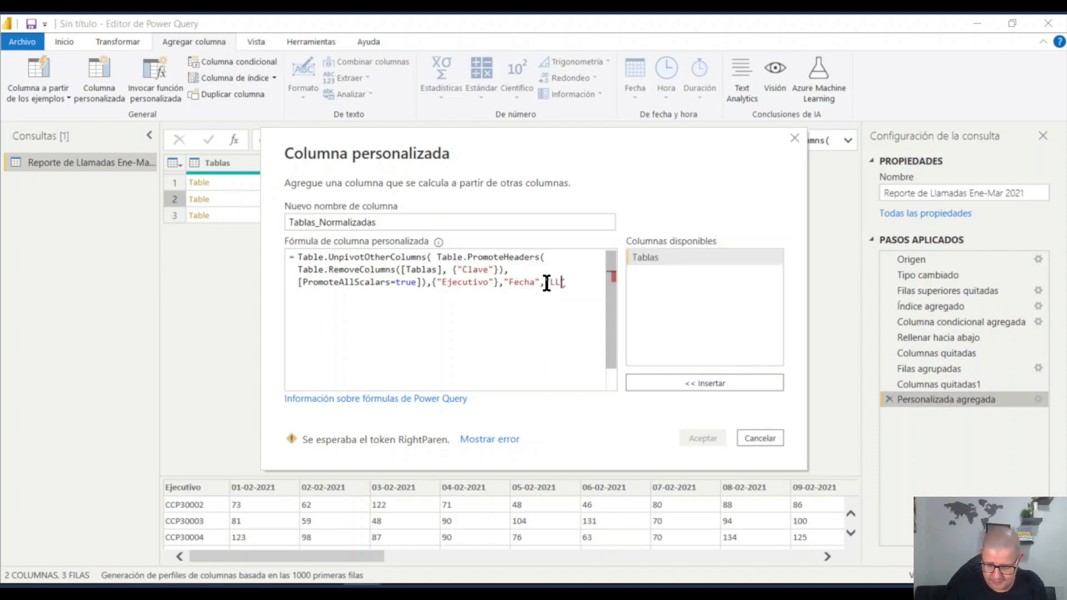
pyautogui.press('BackSpace')
pyautogui.write('lamadas"')
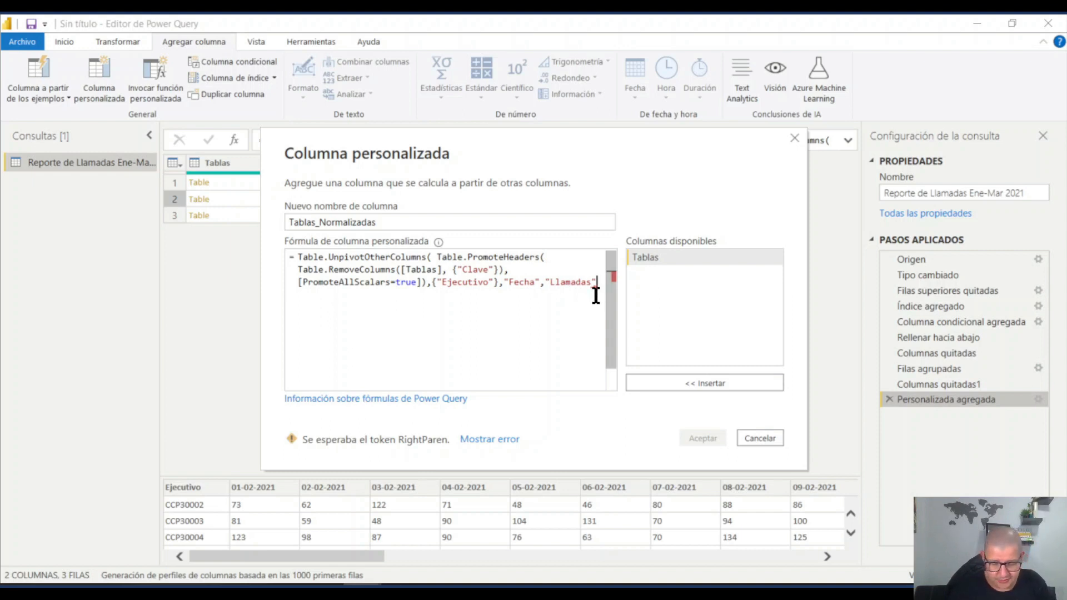
pyautogui.write(')')
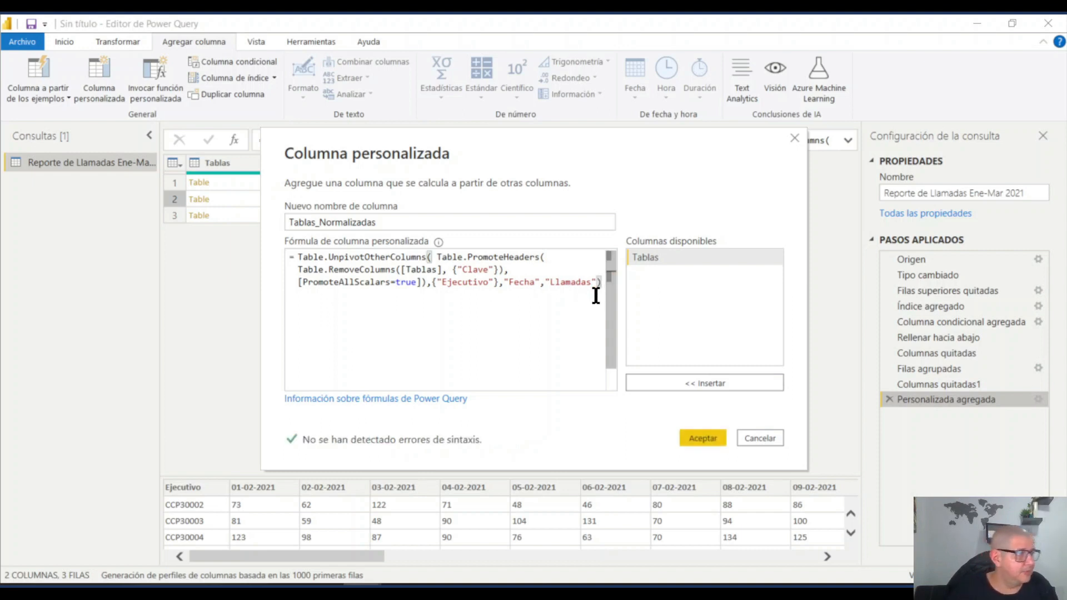
# Step: Apply the unpivot formula and preview the nested table in each of the three Tablas_Normalizadas rows
pyautogui.click(708, 437)
pyautogui.click(408, 181)
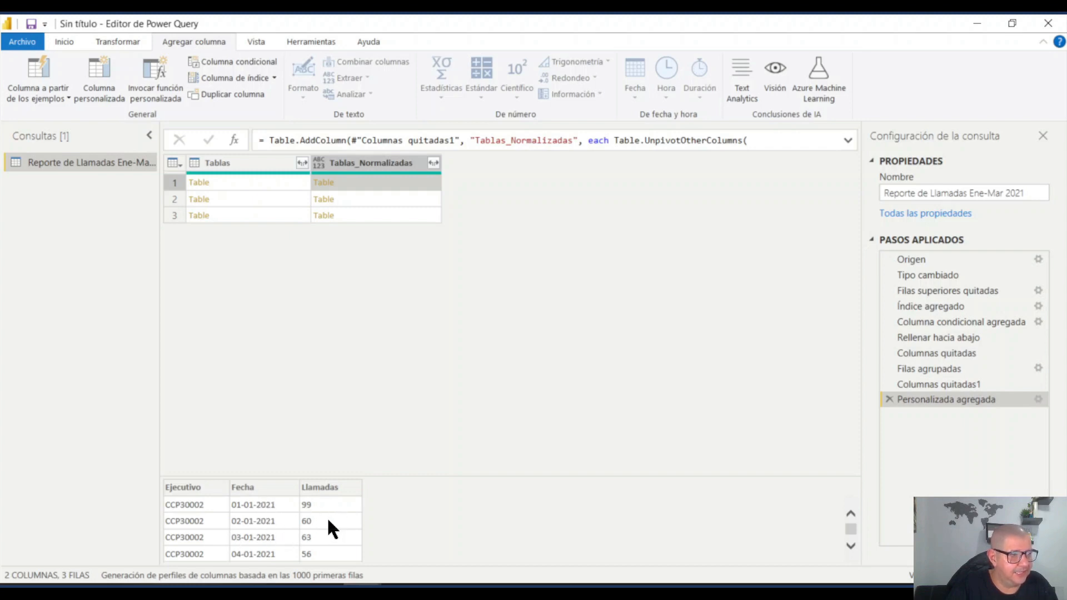
pyautogui.click(404, 199)
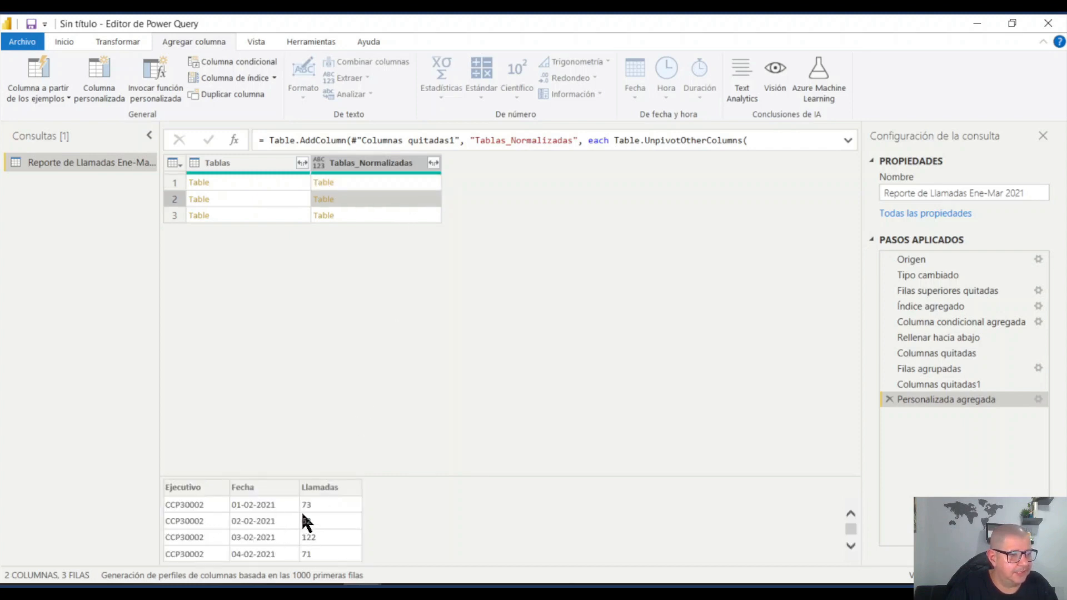
pyautogui.click(425, 216)
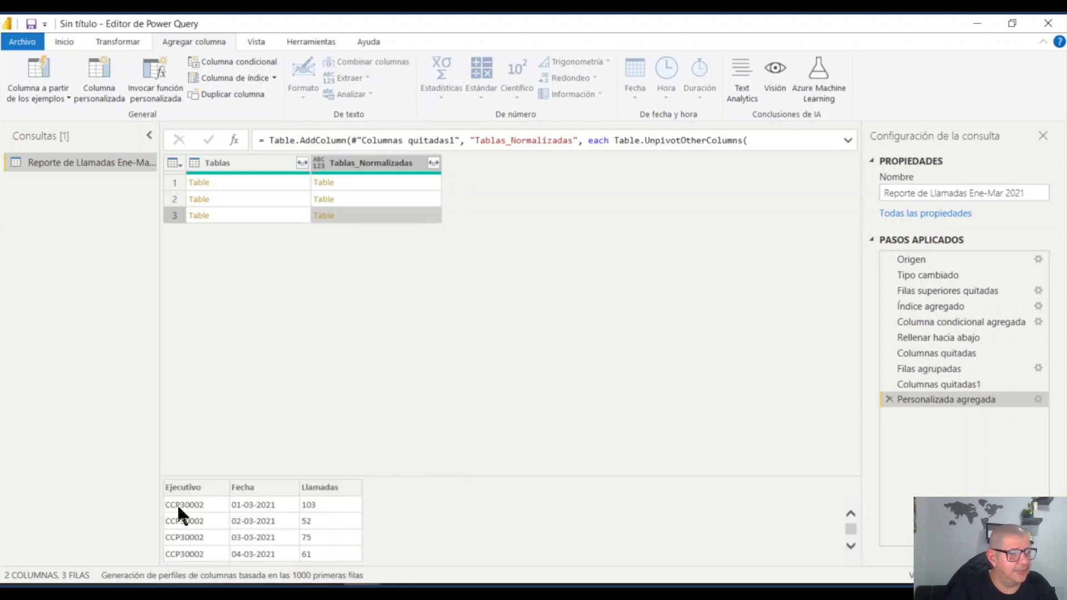
pyautogui.click(399, 198)
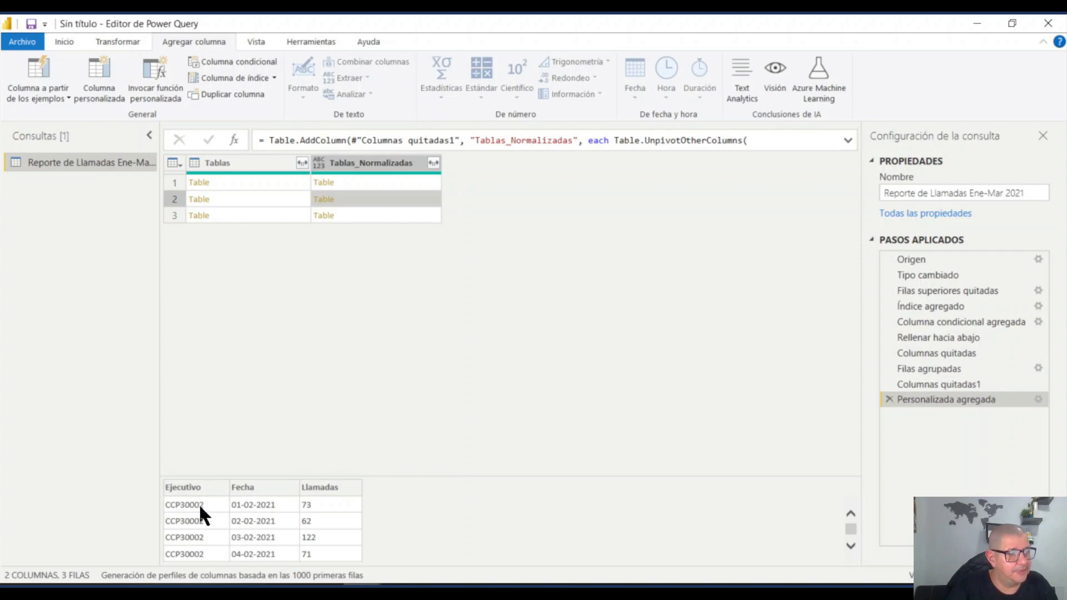
# Step: Preview the first nested table in Tablas_Normalizadas and remove the Tablas column
pyautogui.click(418, 179)
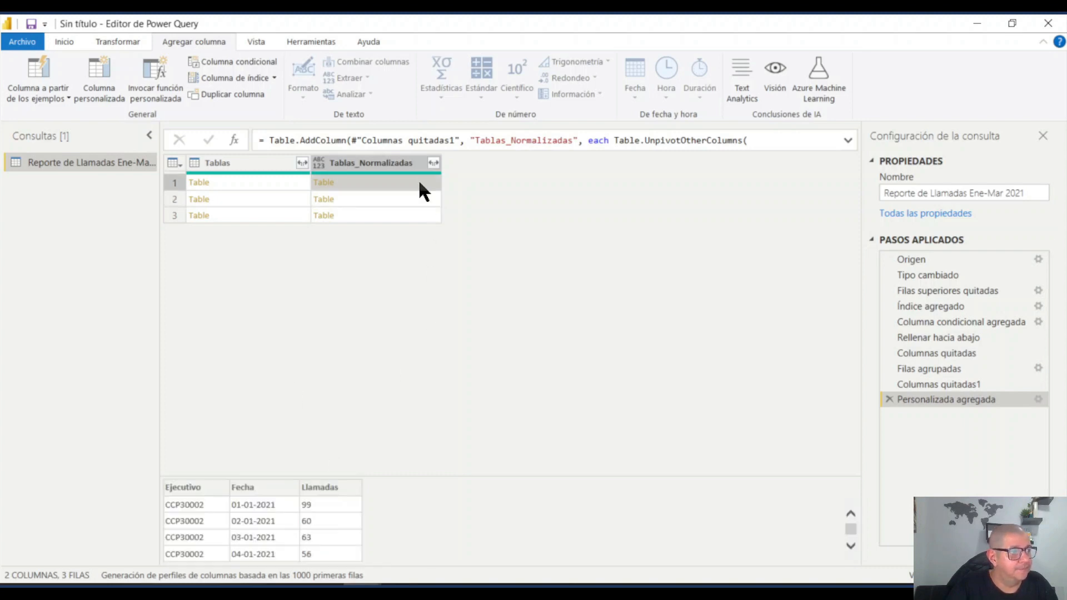
pyautogui.click(248, 164)
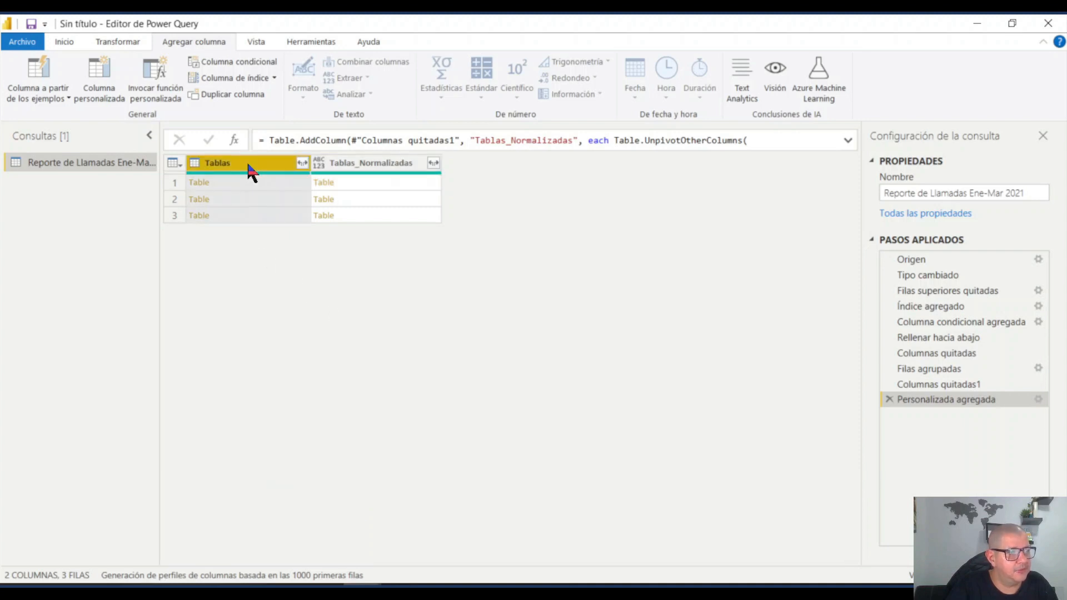
pyautogui.rightClick(248, 166)
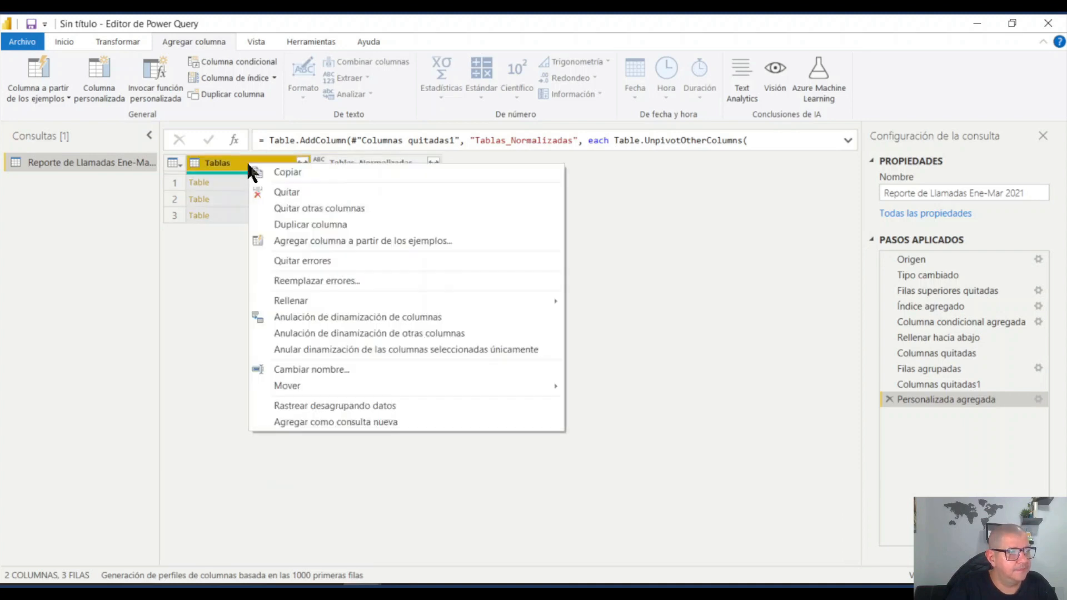
pyautogui.click(297, 191)
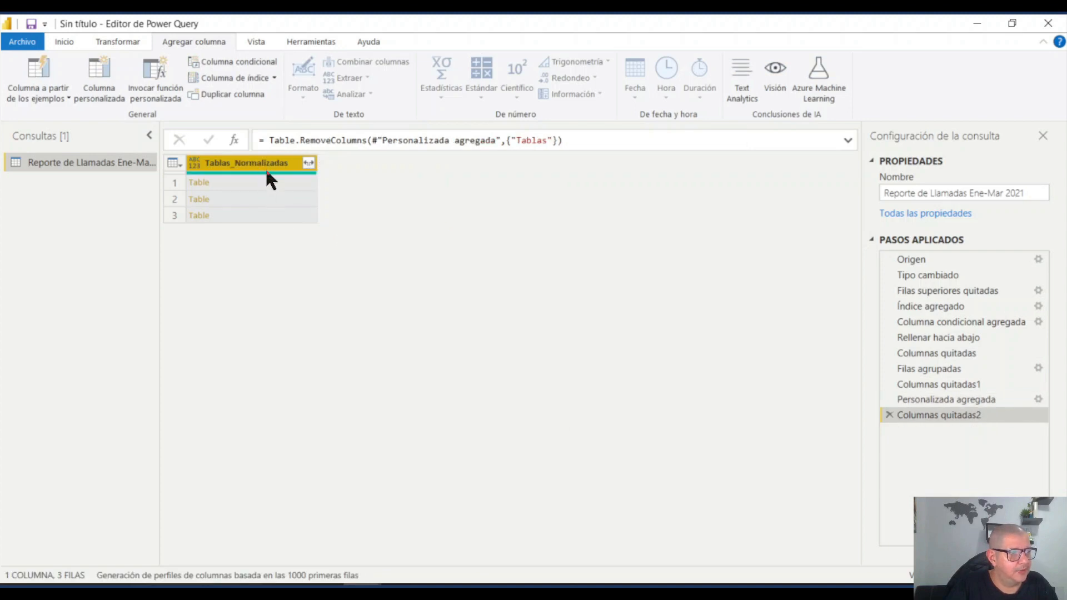
# Step: Expand Tablas_Normalizadas into Ejecutivo, Fecha and Llamadas without the original column name as prefix, and review the resulting rows
pyautogui.click(308, 163)
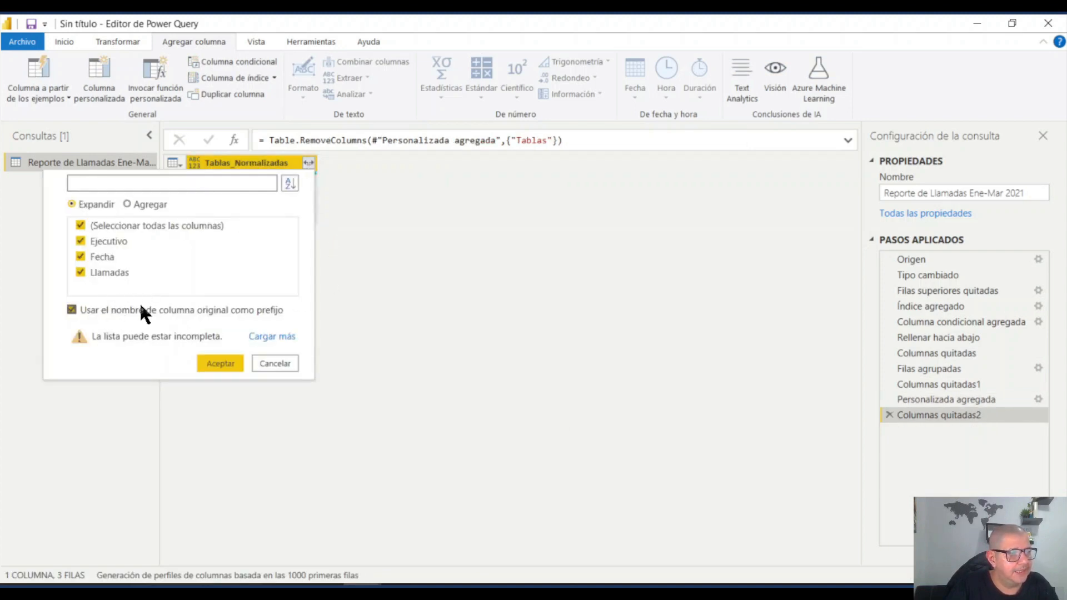
pyautogui.click(73, 310)
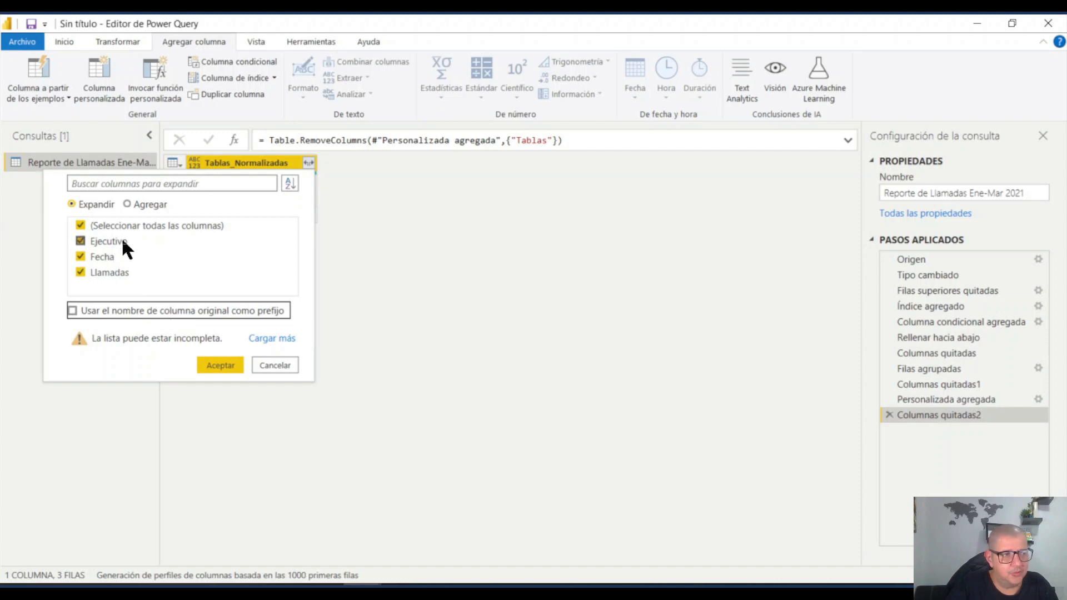
pyautogui.click(215, 365)
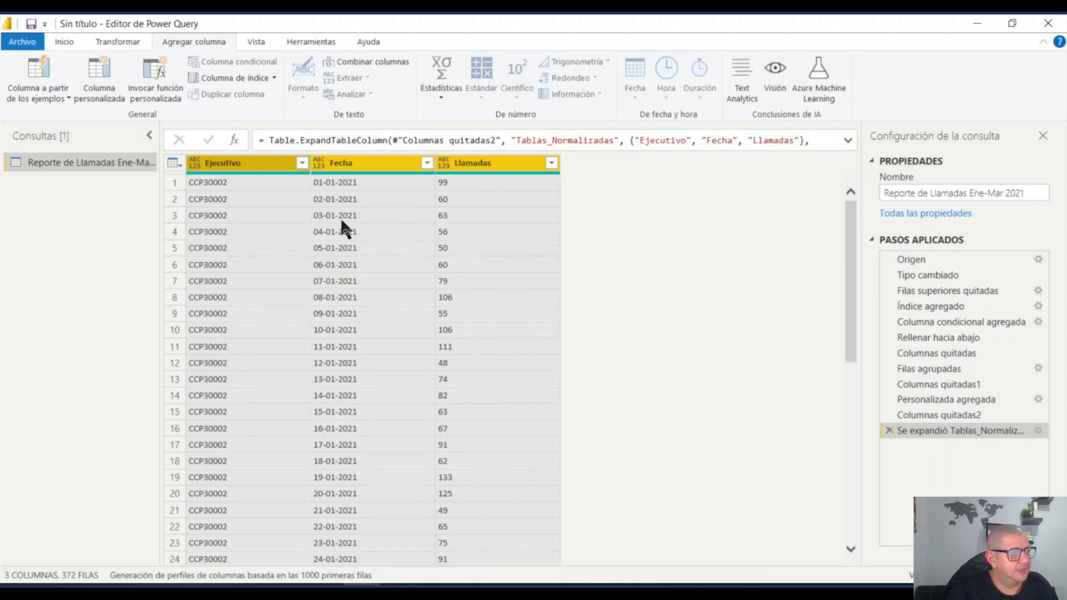
pyautogui.scroll(-20, 475, 259)
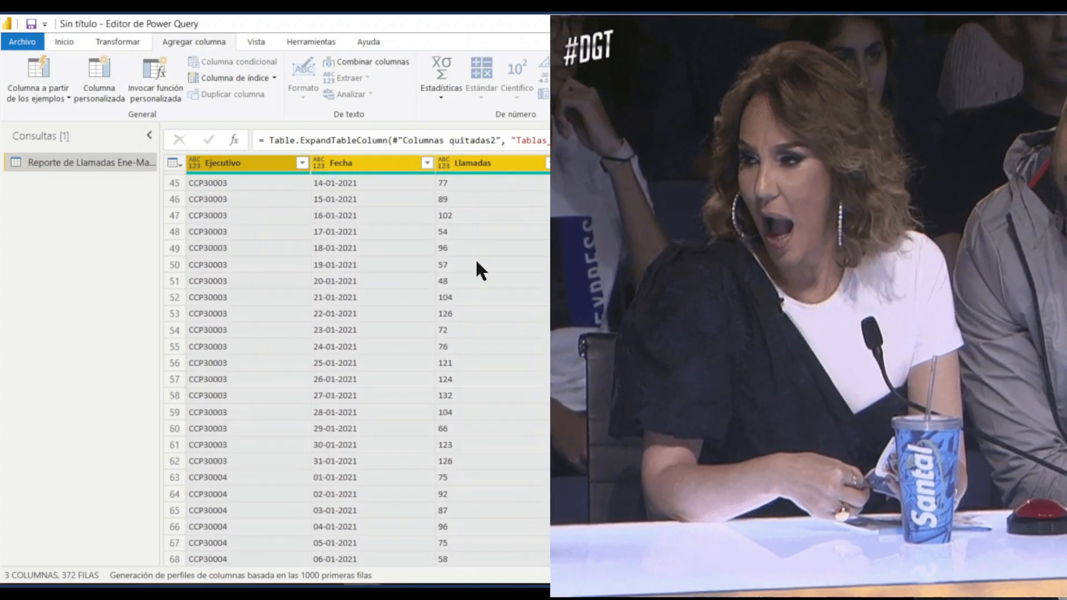
pyautogui.scroll(-16, 476, 261)
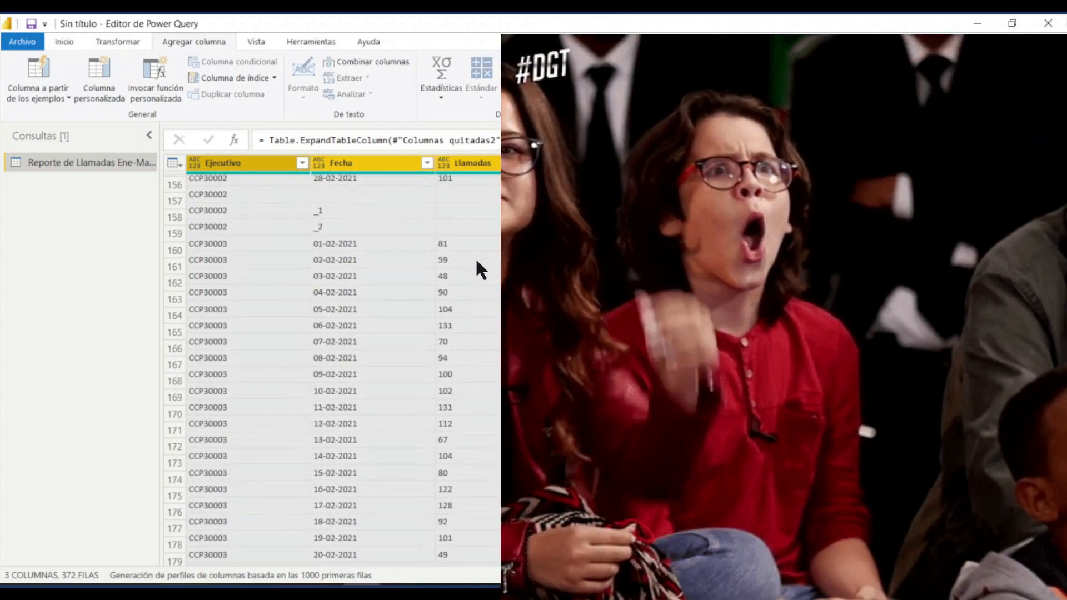
pyautogui.scroll(-10, 476, 270)
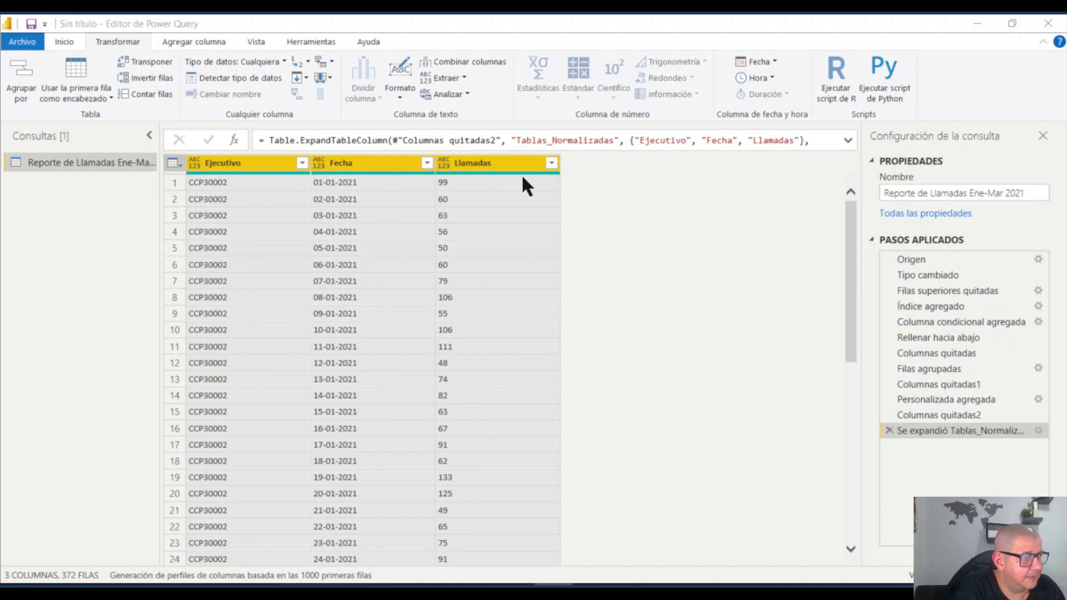
# Step: Set the data type of the Ejecutivo column to Texto and of the Fecha column to Fecha
pyautogui.click(219, 170)
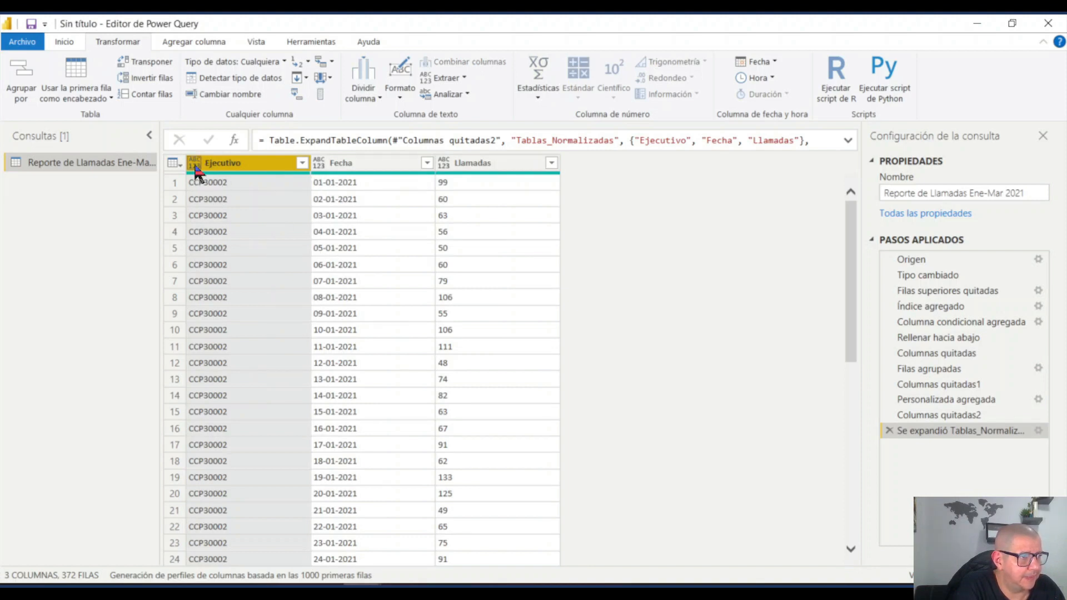
pyautogui.click(194, 163)
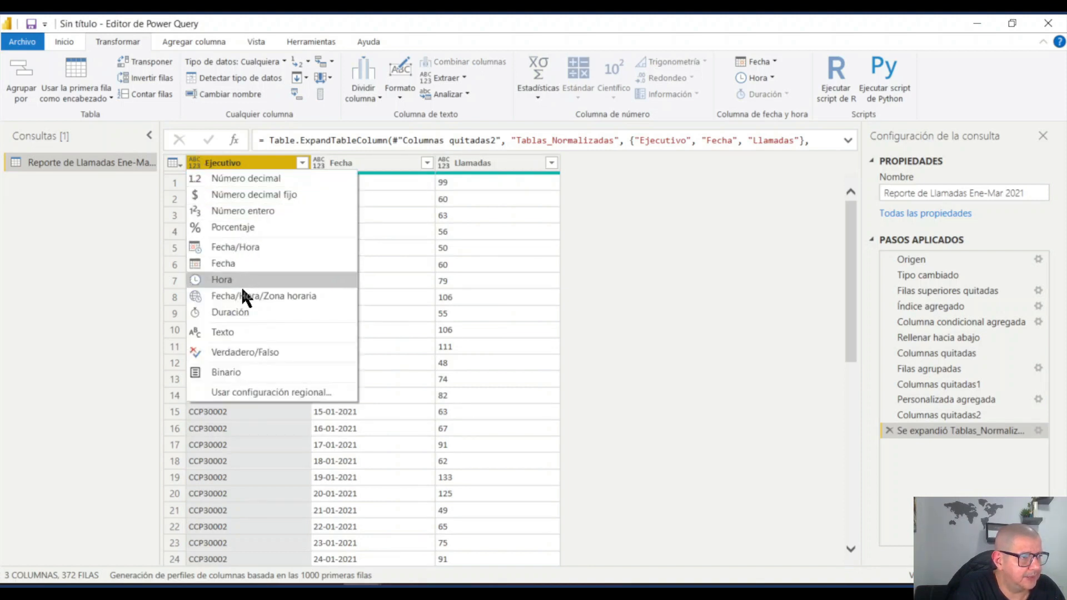
pyautogui.click(236, 329)
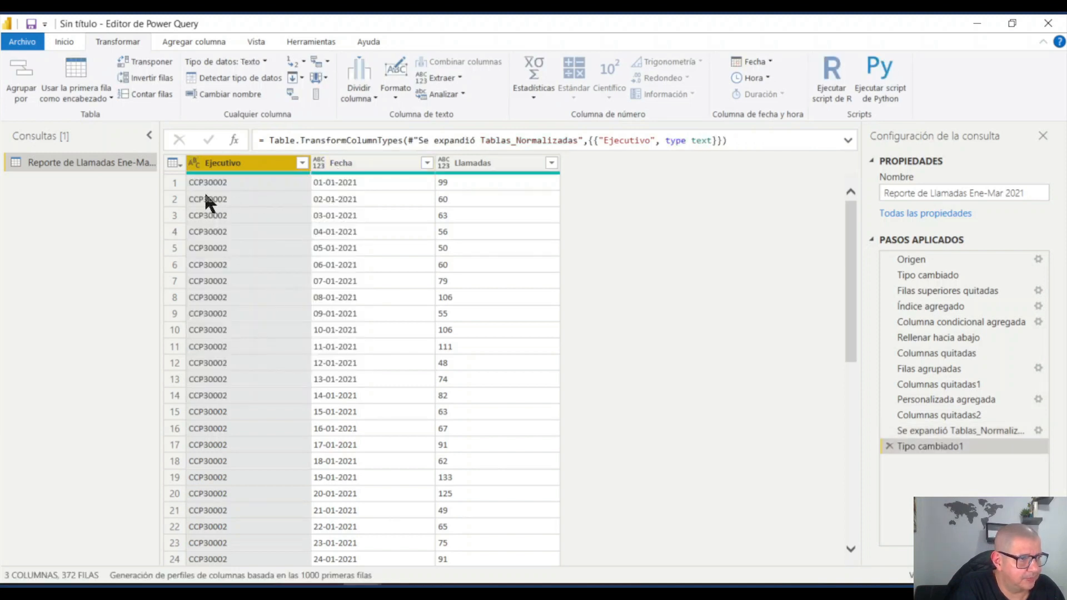
pyautogui.click(318, 163)
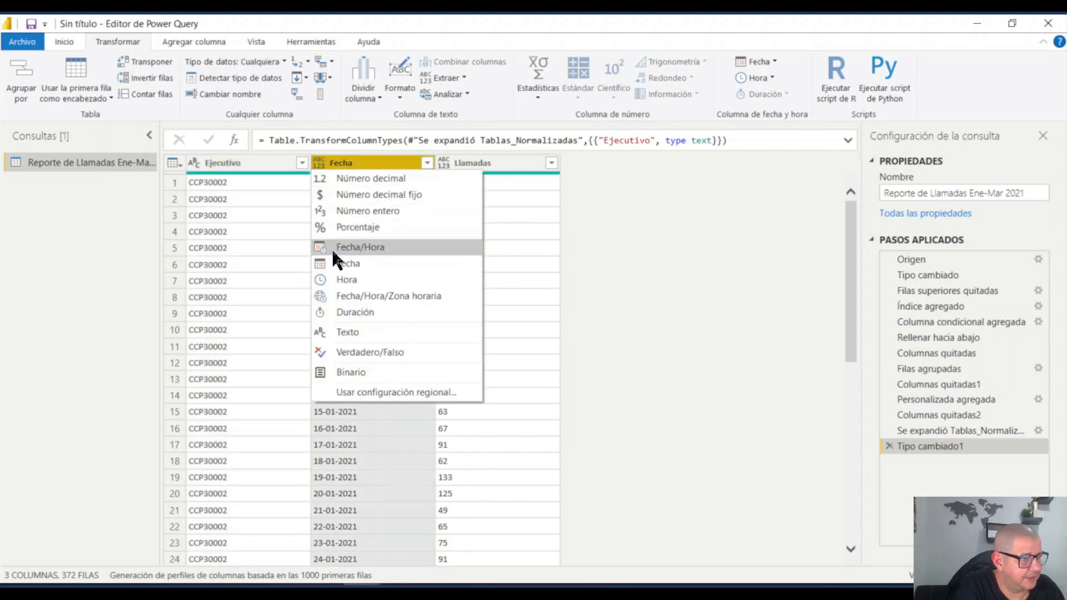
pyautogui.click(337, 261)
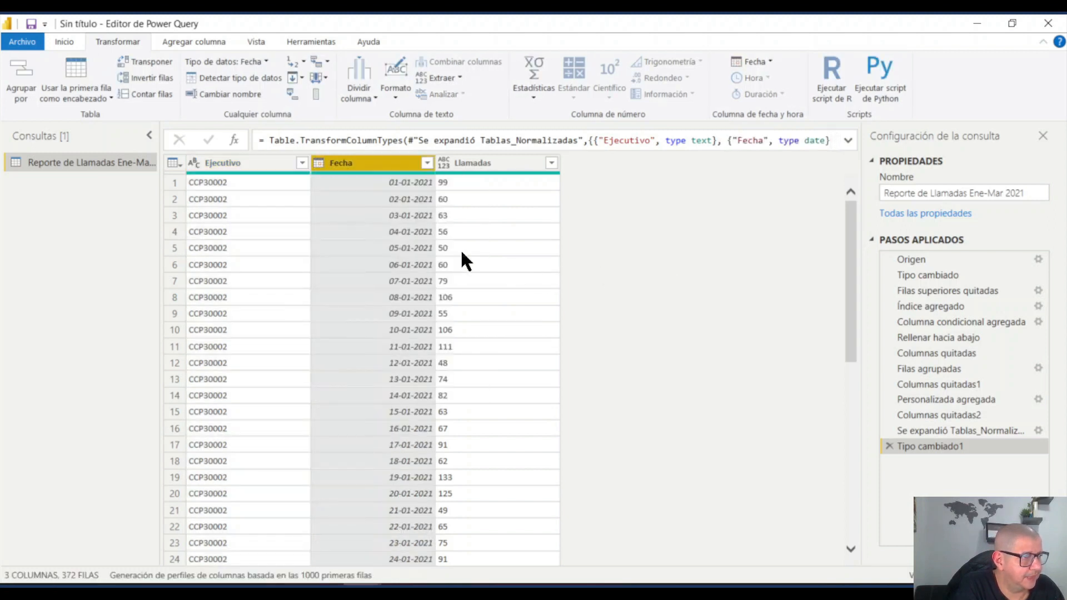
# Step: Set the data type of the Llamadas column to Número decimal
pyautogui.click(491, 165)
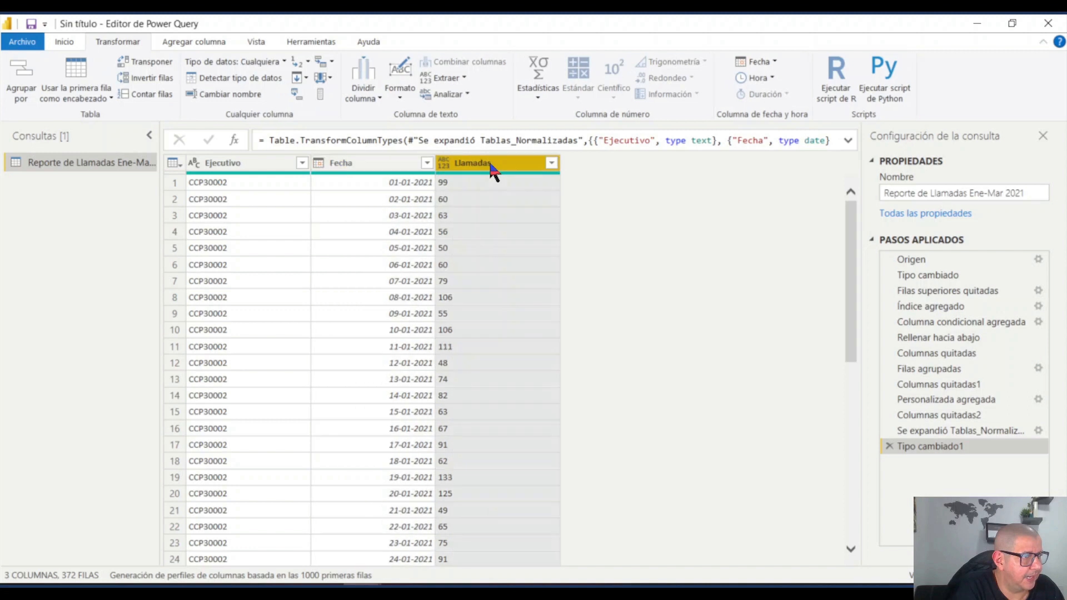
pyautogui.click(444, 163)
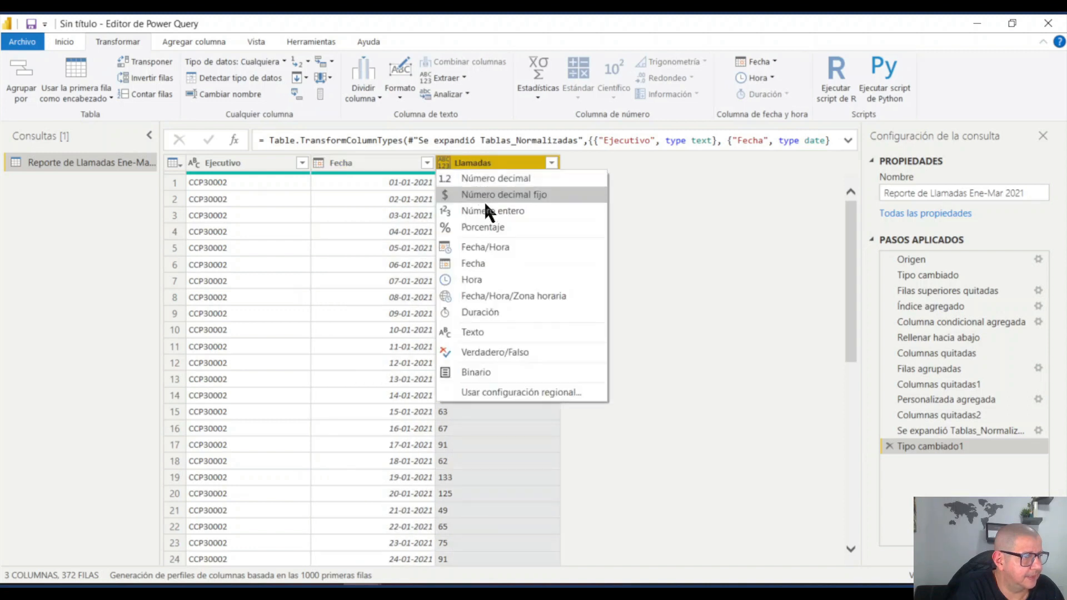
pyautogui.click(503, 177)
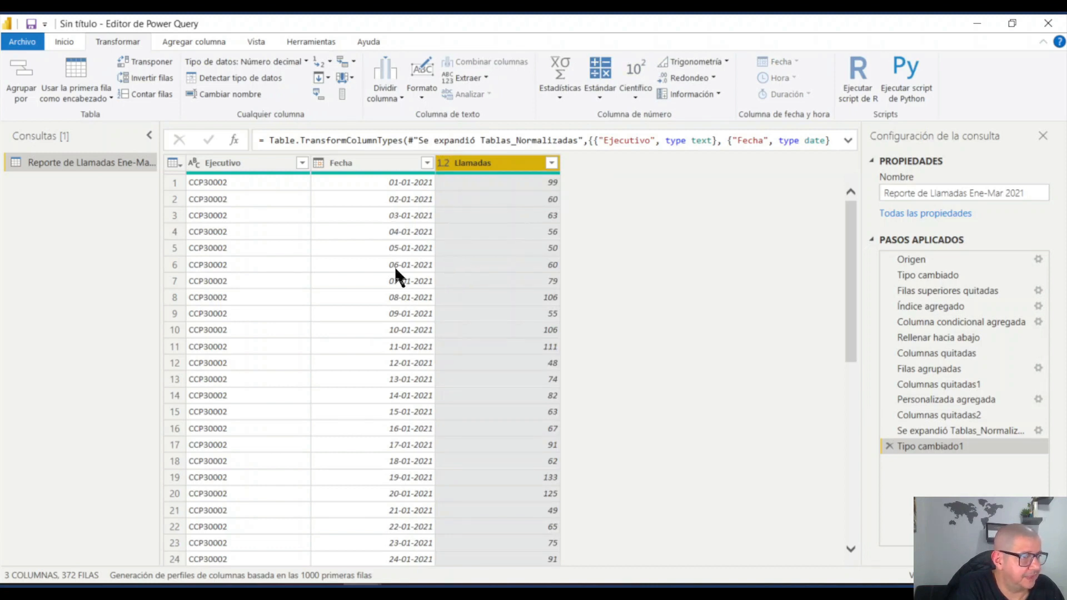
# Step: Inspect the error cells of the Fecha column after the February dates and compare the same rows in the preceding table expansion step
pyautogui.scroll(-15, 395, 265)
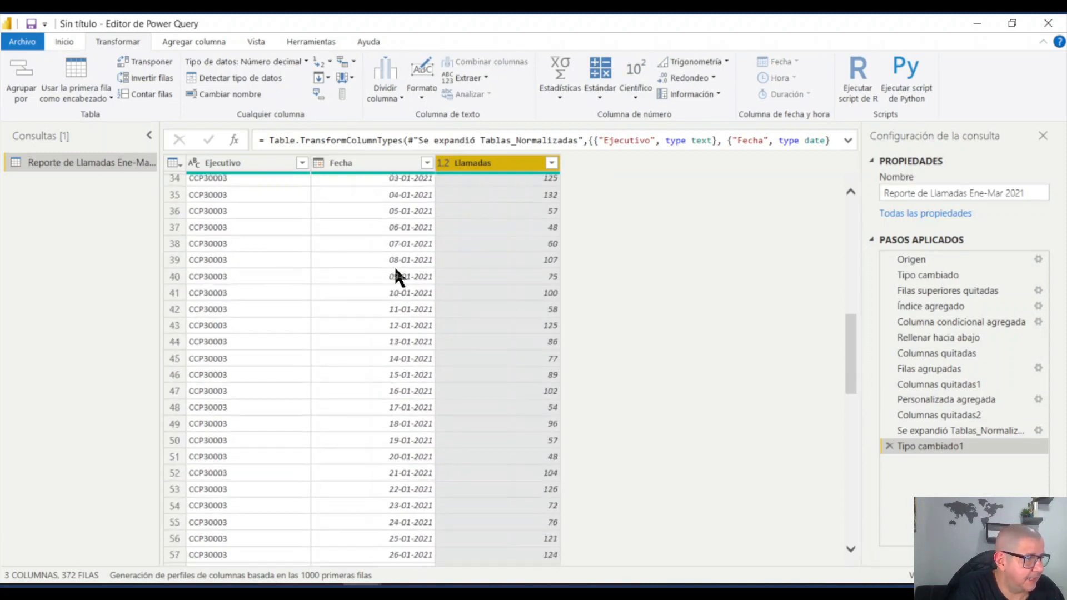
pyautogui.scroll(-20, 394, 265)
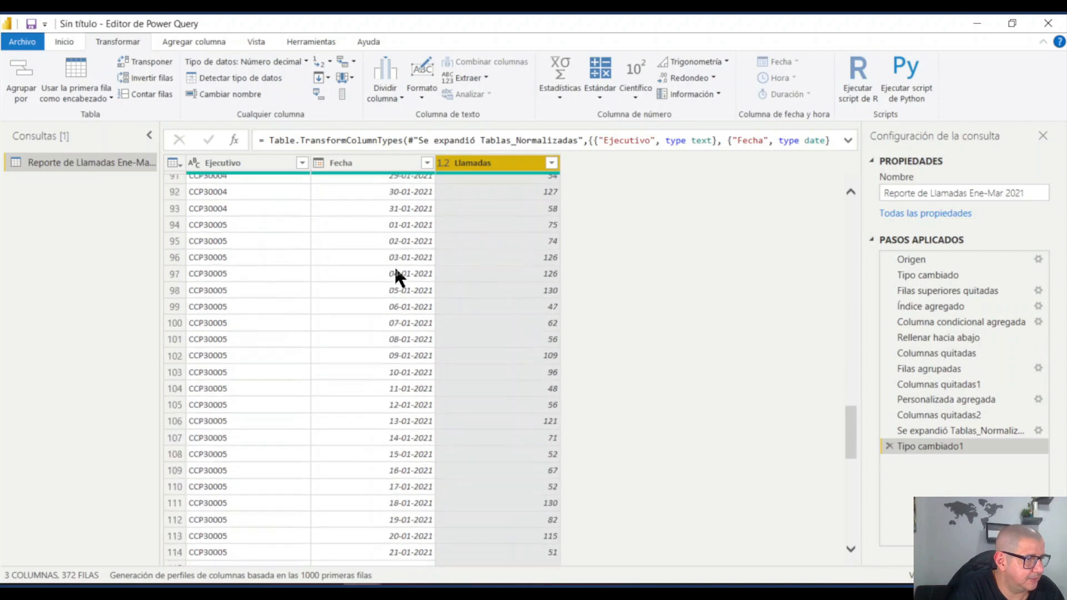
pyautogui.scroll(-11, 395, 270)
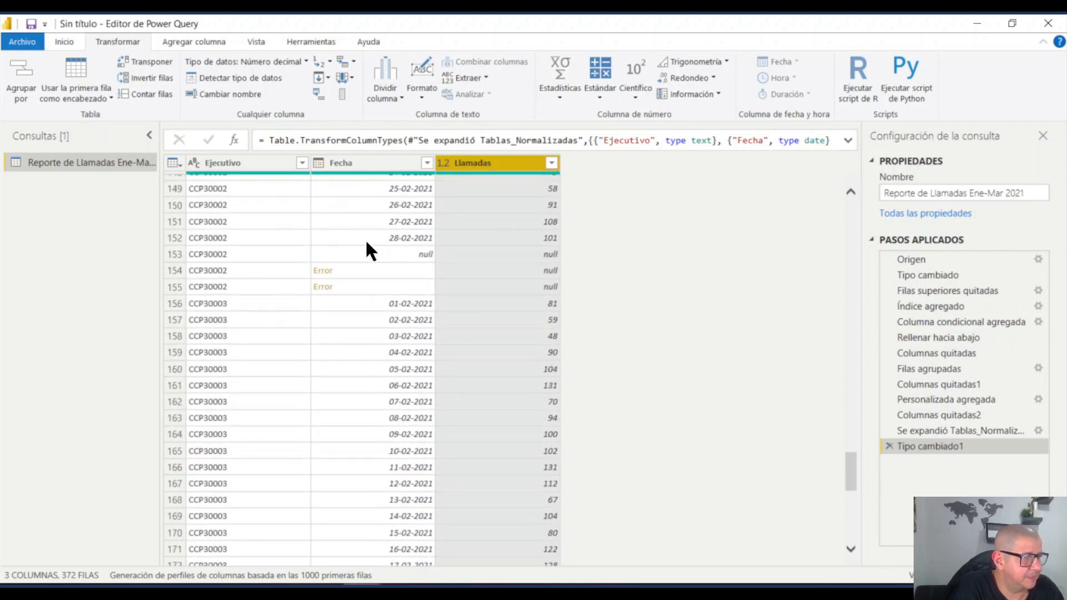
pyautogui.moveTo(403, 173)
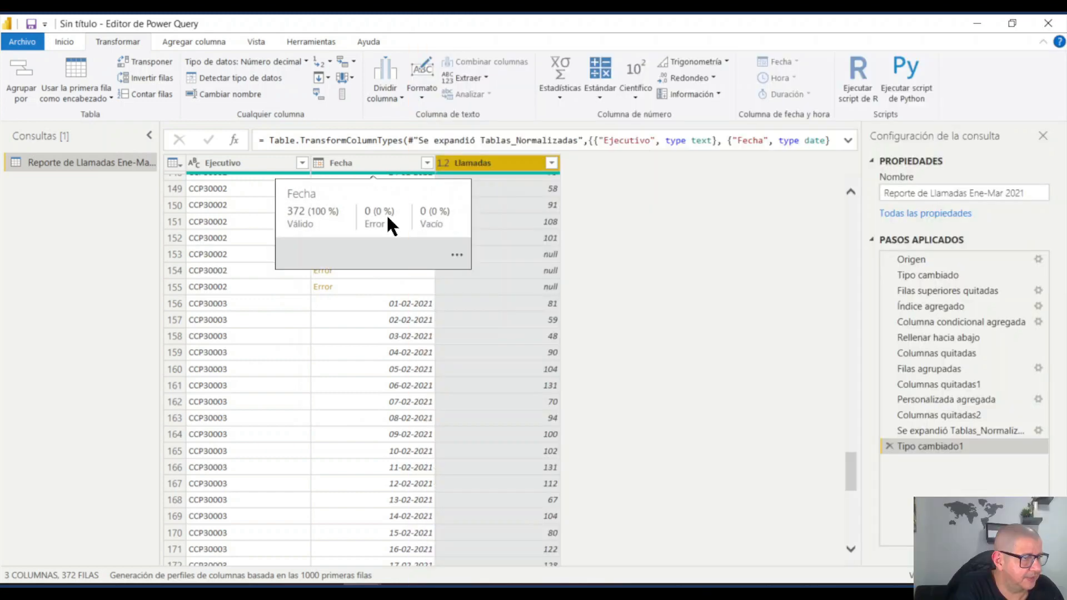
pyautogui.click(391, 303)
pyautogui.click(399, 271)
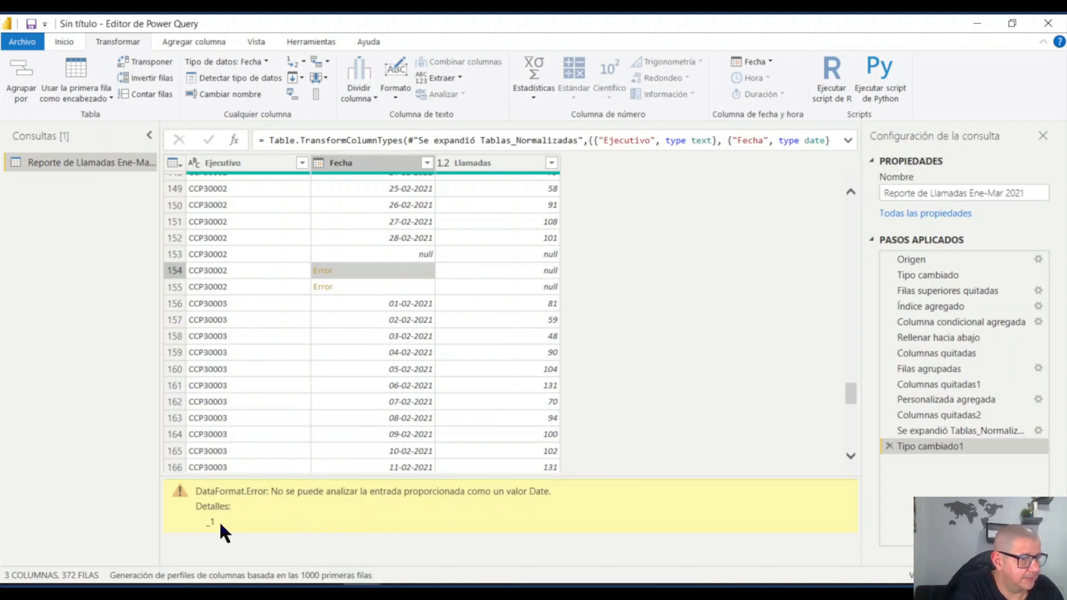
pyautogui.click(376, 288)
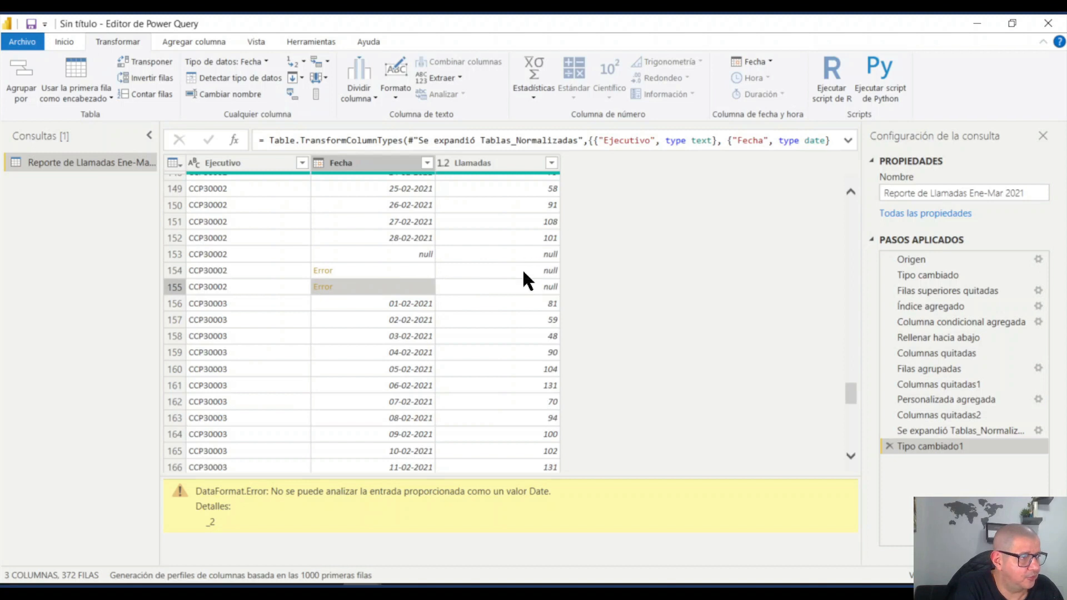
pyautogui.click(948, 430)
pyautogui.scroll(-20, 410, 322)
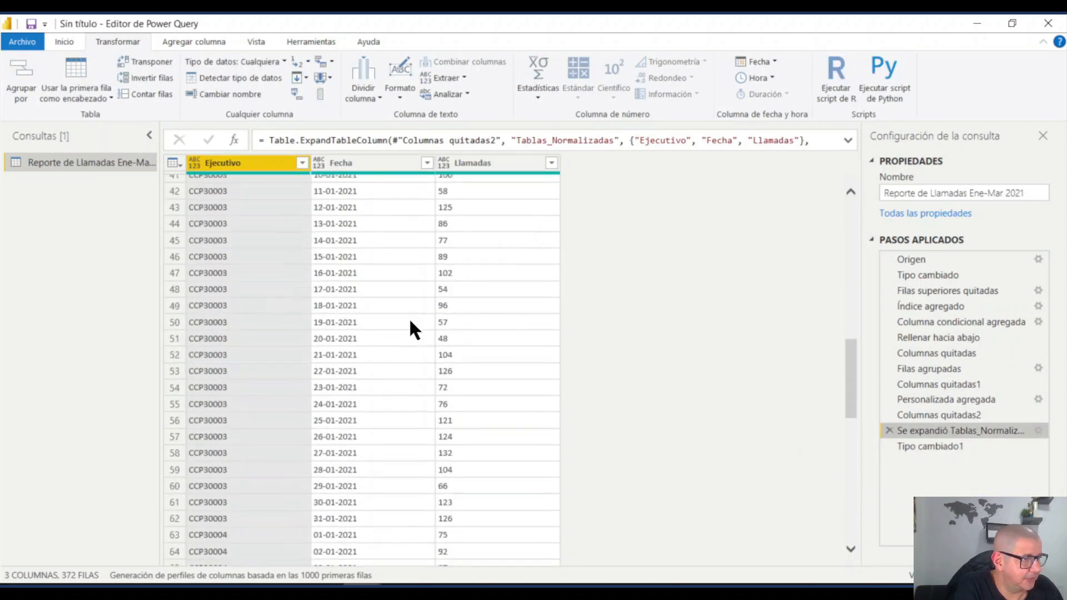
pyautogui.scroll(-20, 410, 322)
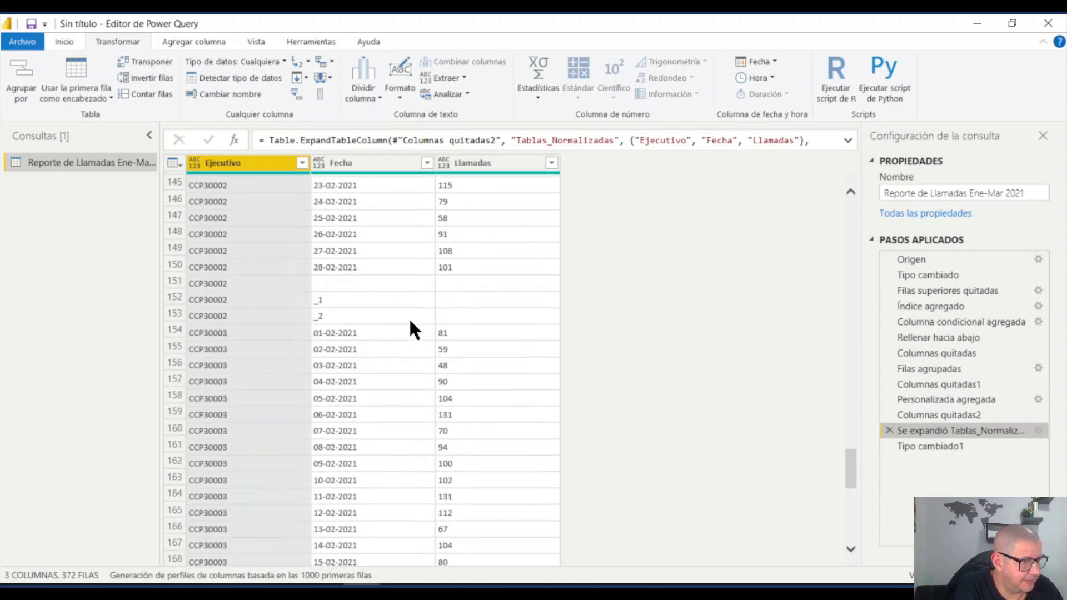
pyautogui.scroll(5, 389, 319)
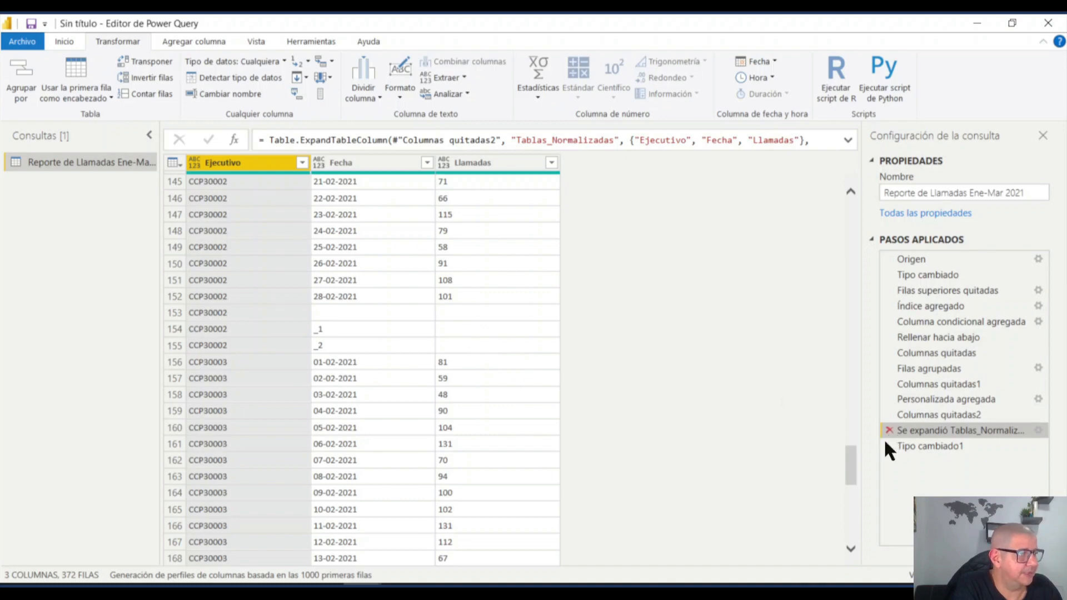
# Step: Return to the Tipo cambiado1 step, filter the null values out of the Llamadas column and review the remaining rows
pyautogui.click(934, 446)
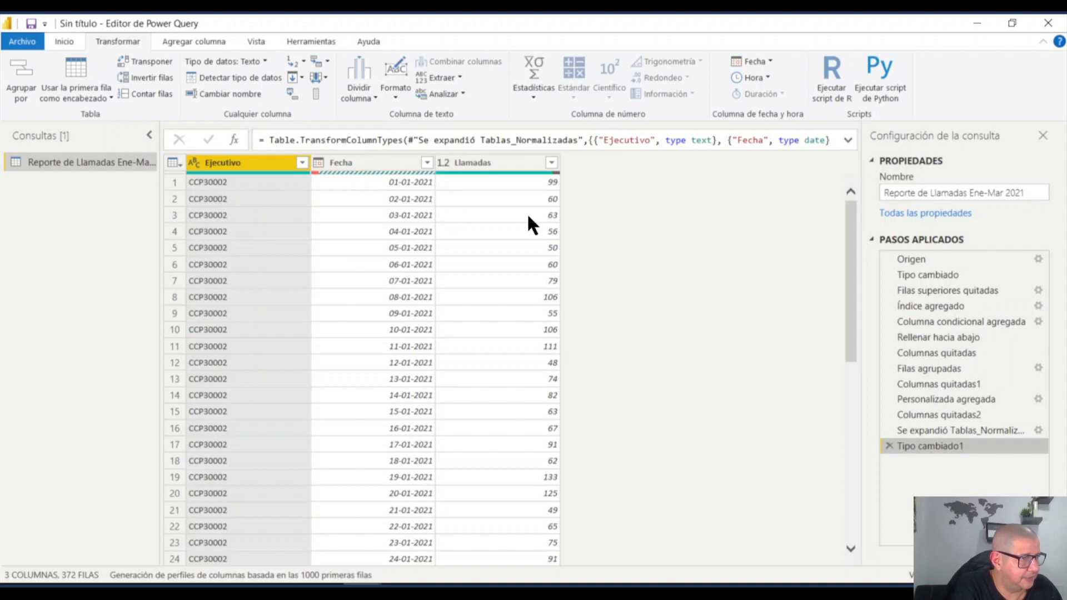
pyautogui.click(493, 162)
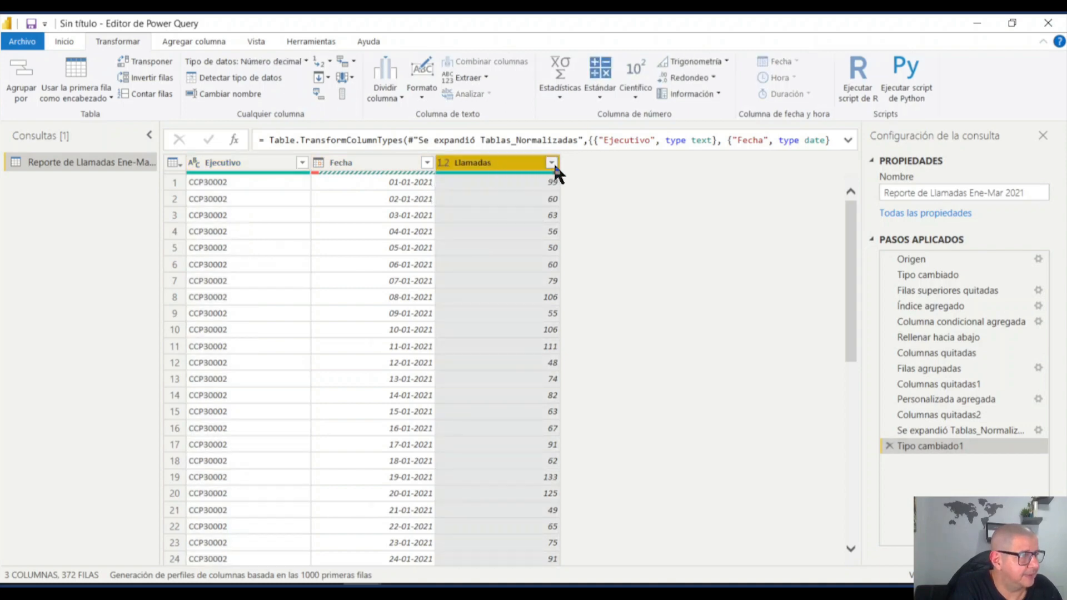
pyautogui.click(552, 162)
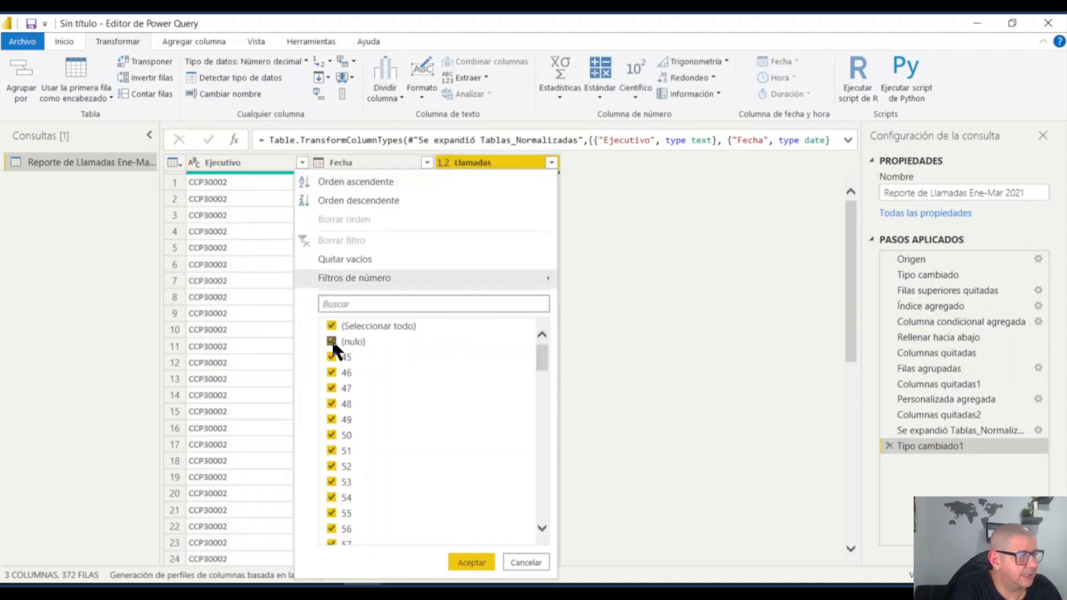
pyautogui.click(331, 340)
pyautogui.click(472, 563)
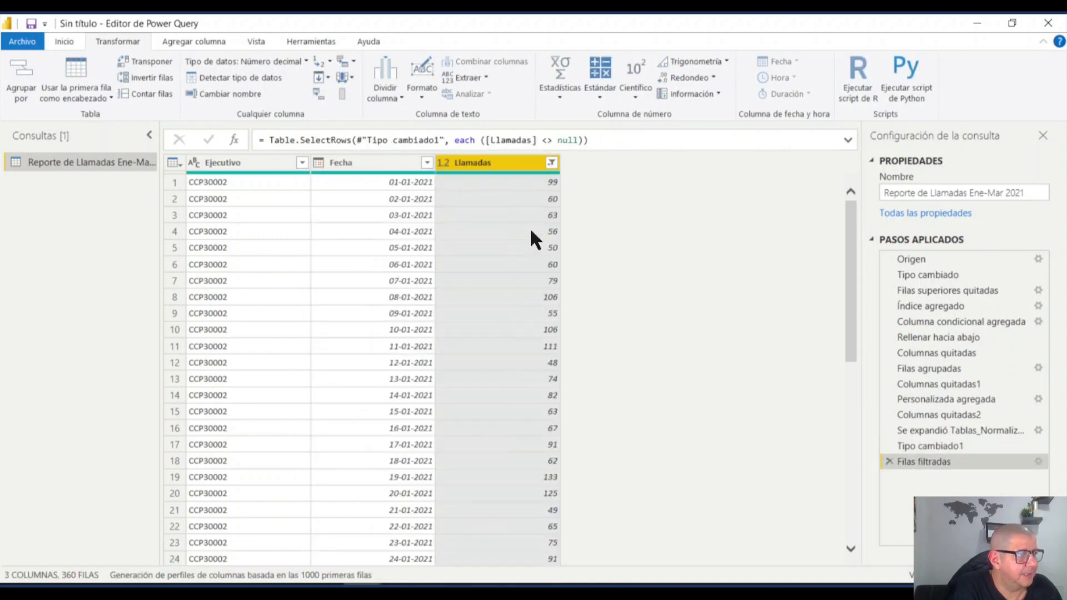
pyautogui.scroll(-20, 356, 303)
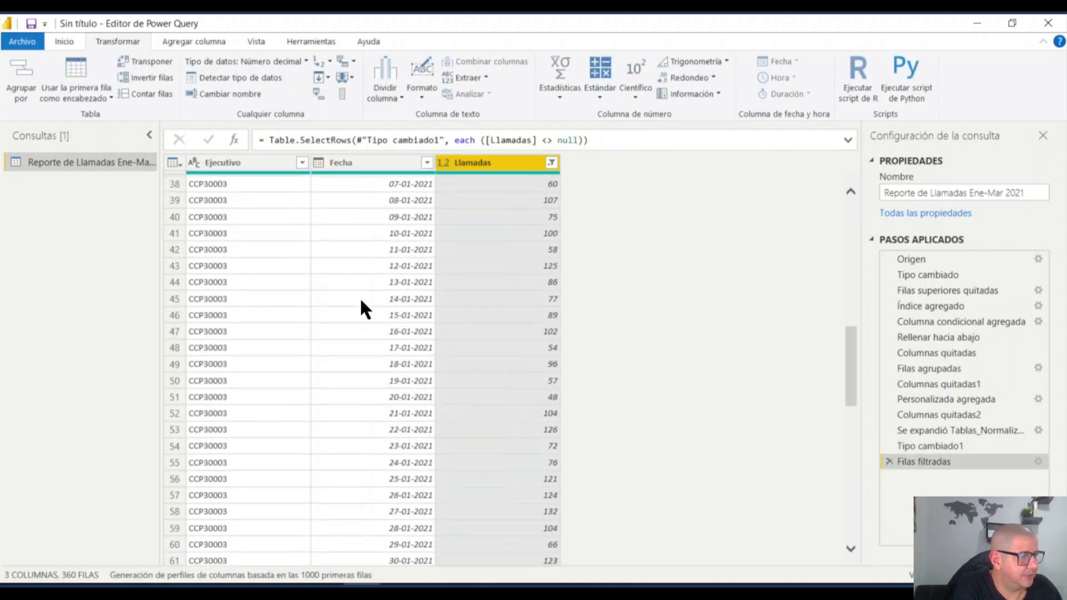
pyautogui.scroll(-20, 359, 296)
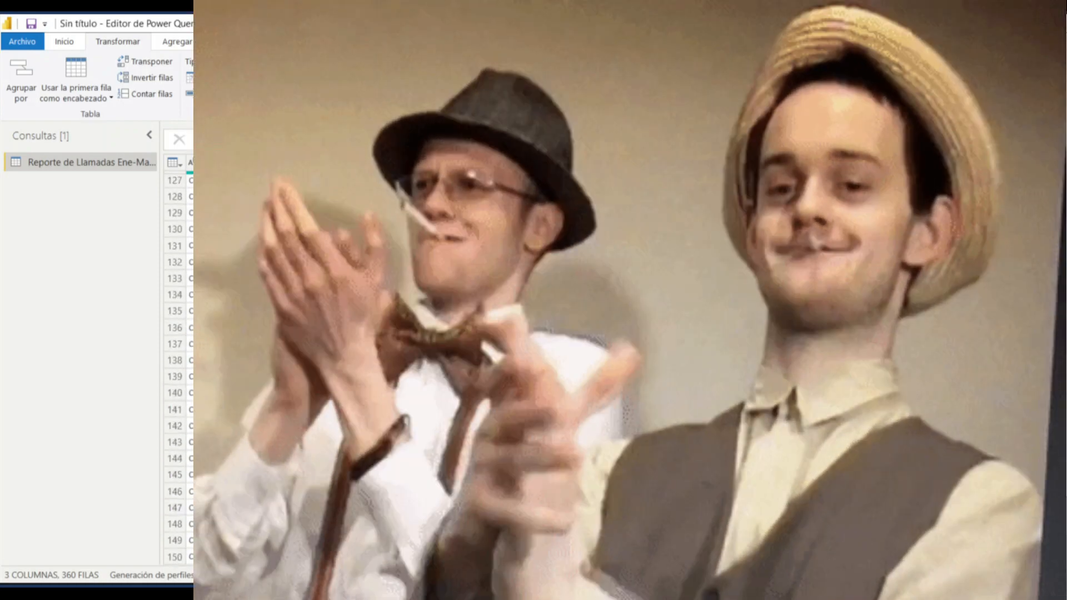
pyautogui.scroll(-2, 359, 296)
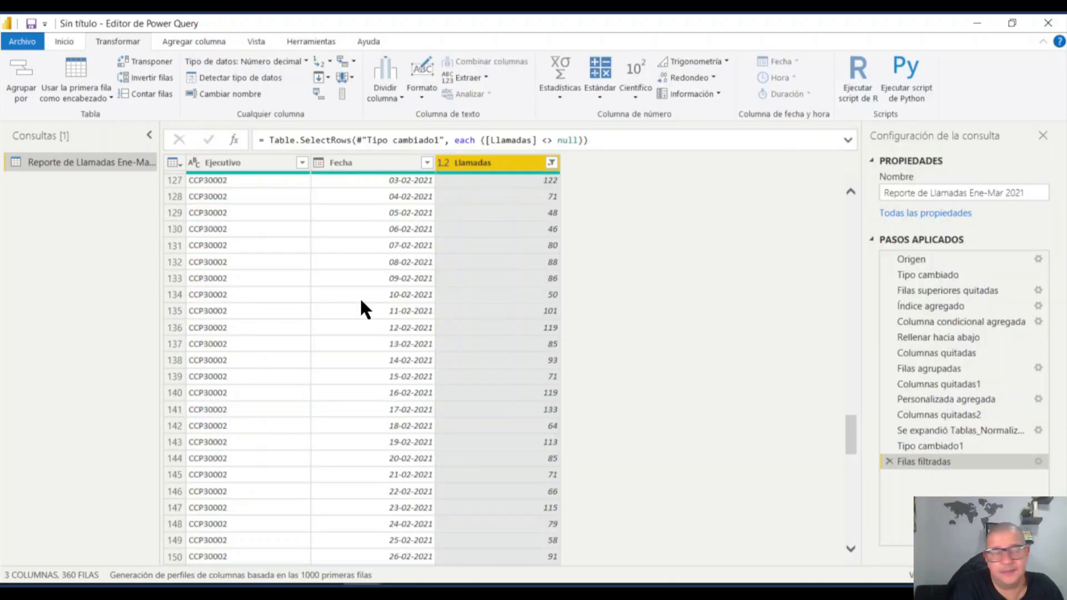
pyautogui.scroll(-20, 400, 360)
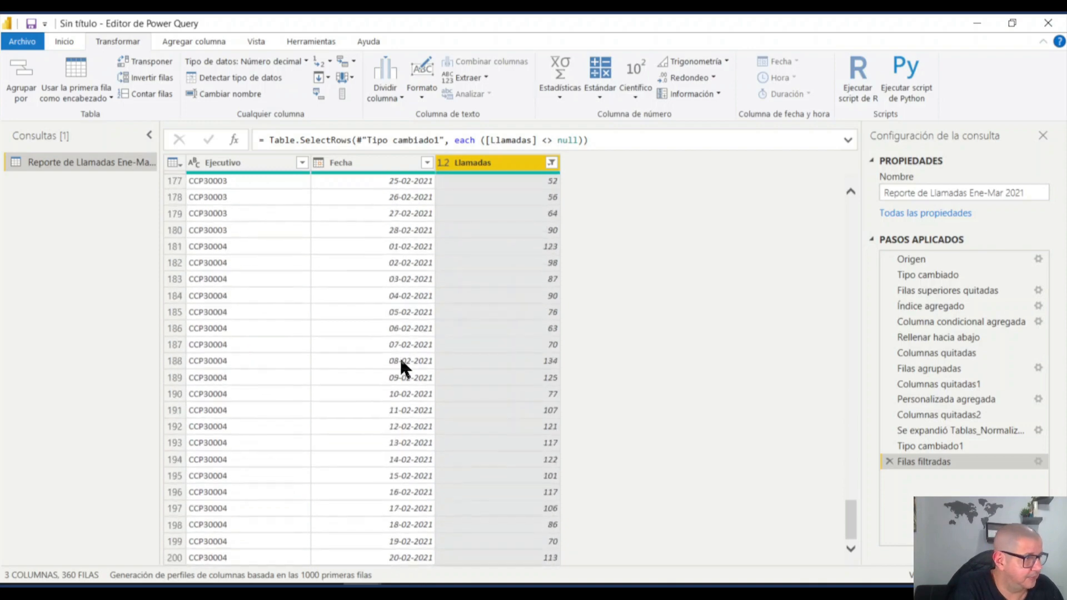
# Step: Review the filtered rows from January to March and check the Ejecutivo, Fecha and Llamadas columns
pyautogui.scroll(-13, 400, 360)
pyautogui.scroll(14, 400, 360)
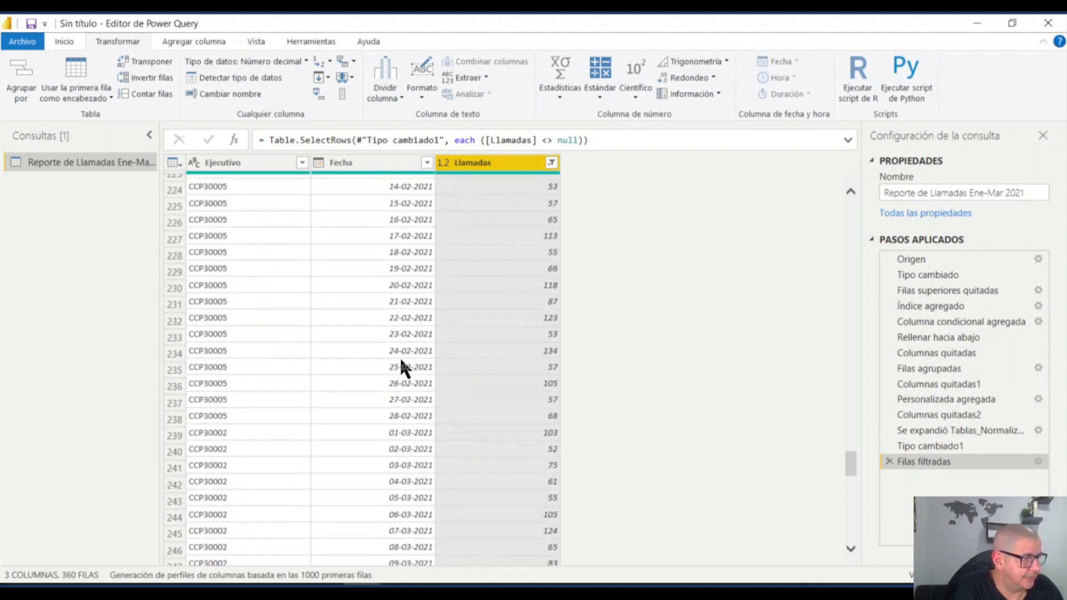
pyautogui.scroll(20, 400, 361)
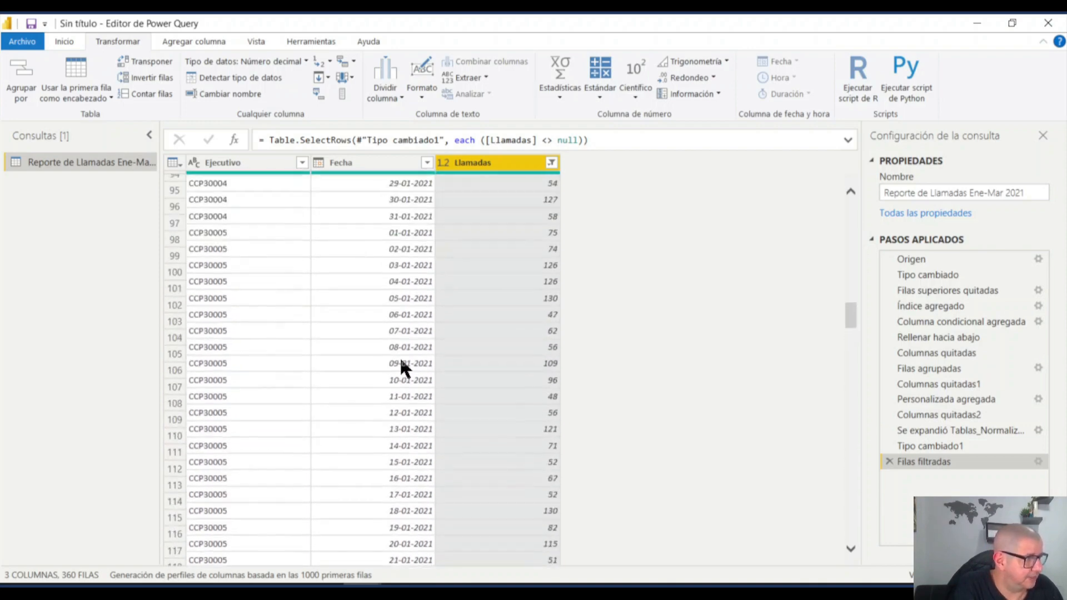
pyautogui.scroll(14, 400, 361)
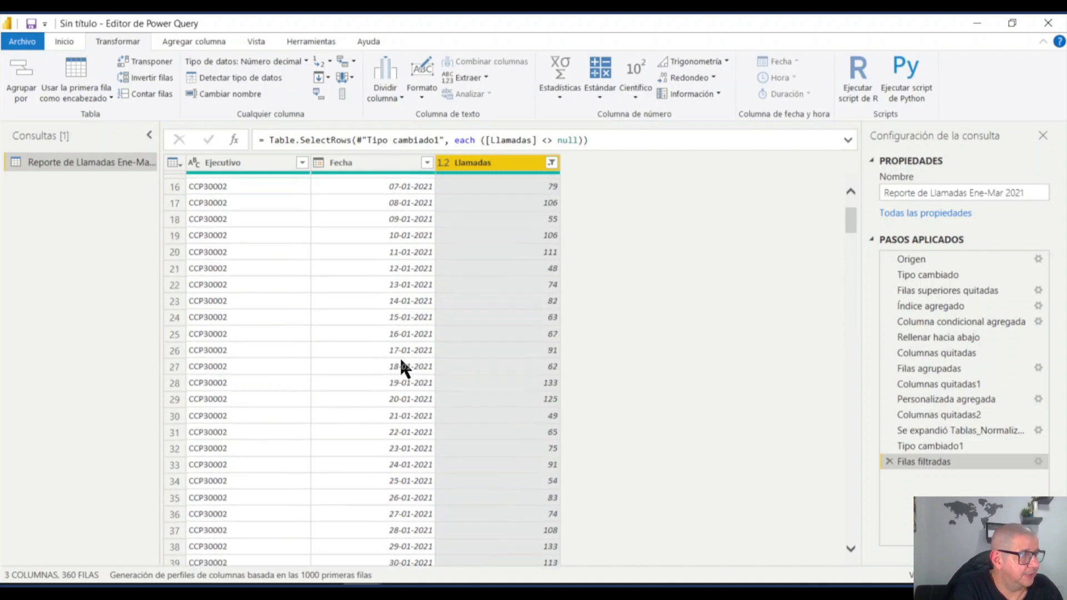
pyautogui.click(245, 162)
pyautogui.click(363, 163)
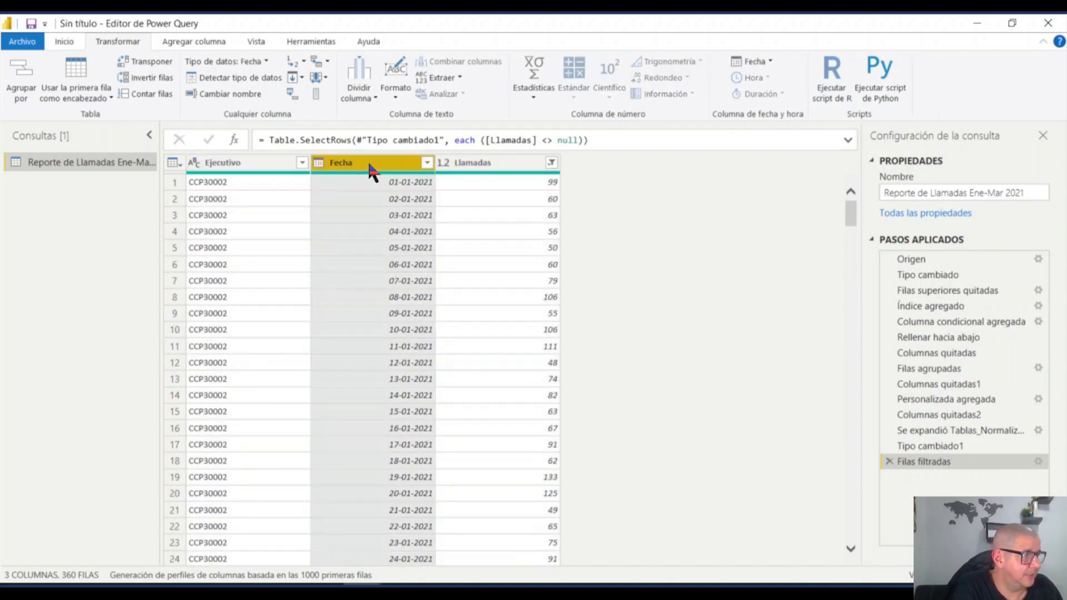
pyautogui.click(490, 164)
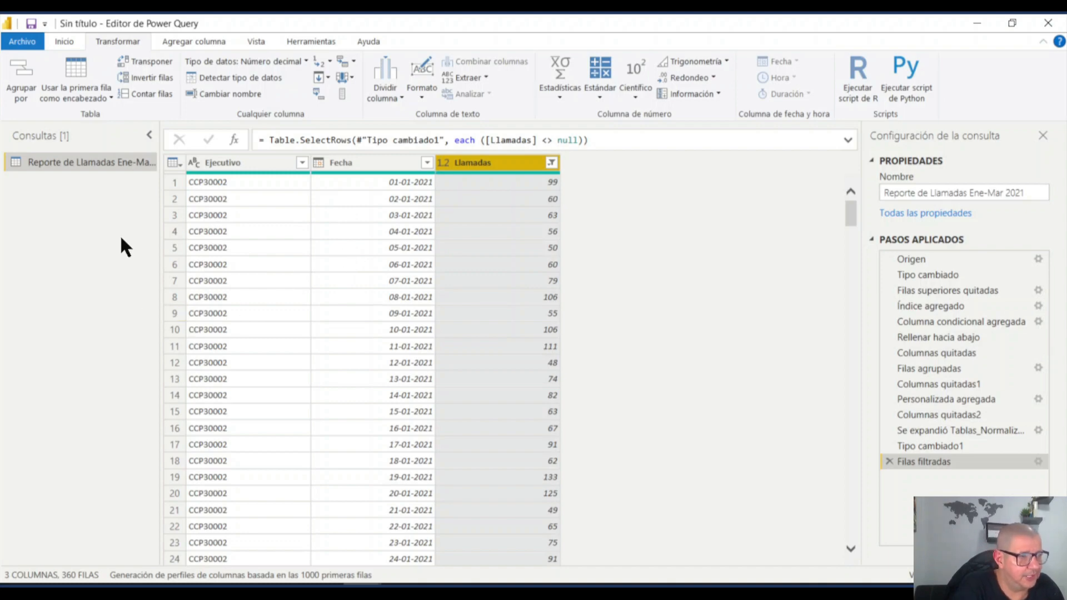
# Step: Rename the query to Reporte de Llamadas by removing the period from its name
pyautogui.doubleClick(103, 160)
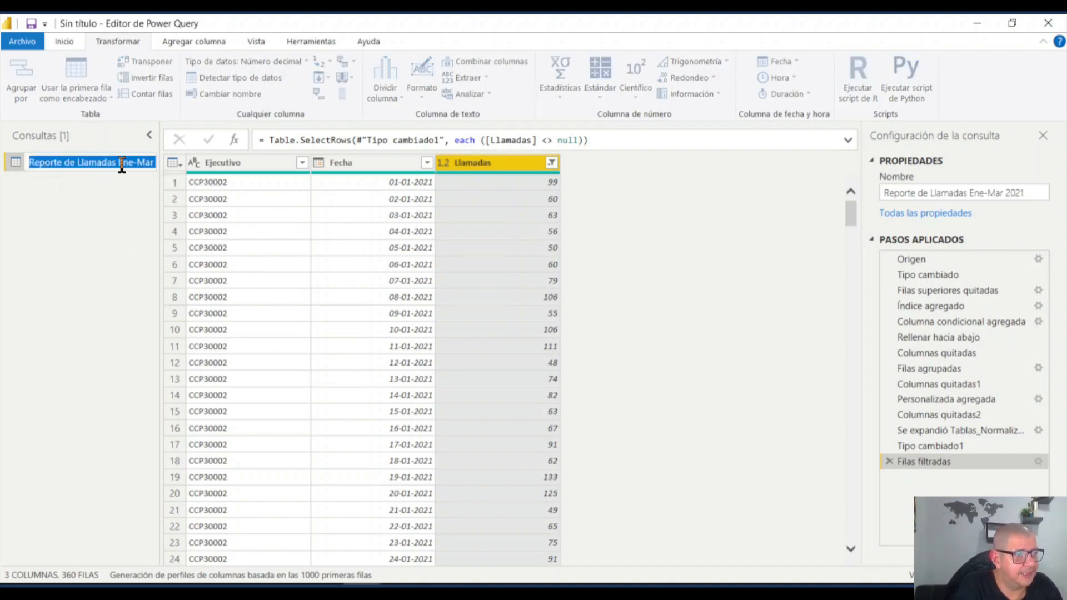
pyautogui.click(118, 162)
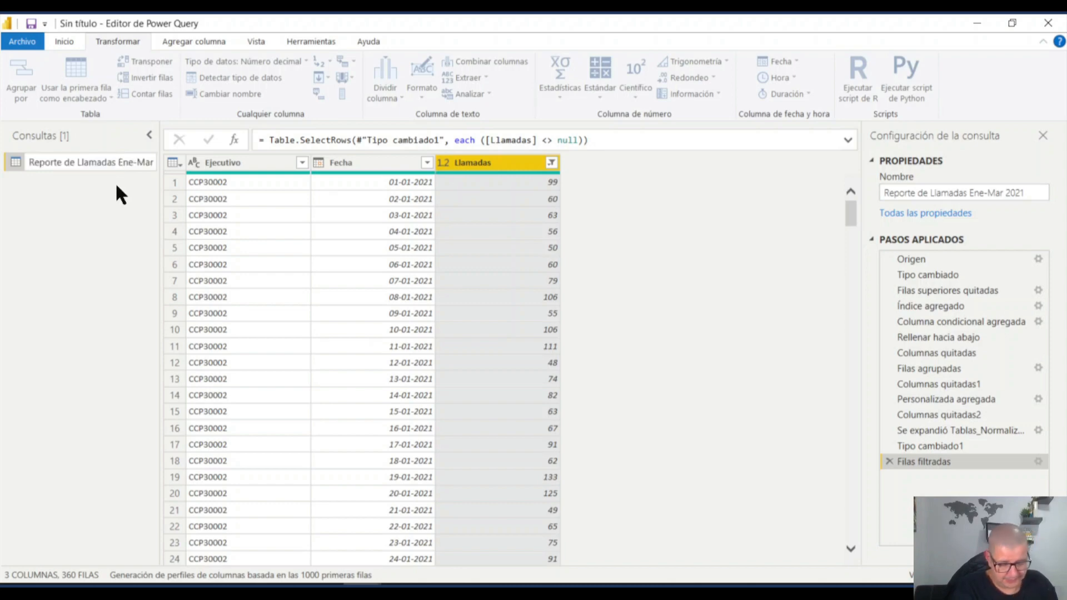
pyautogui.press('Delete')
pyautogui.press('Delete')
pyautogui.press('Delete')
pyautogui.press('Delete')
pyautogui.press('Delete')
pyautogui.press('Delete')
pyautogui.press('Delete')
pyautogui.press('Delete')
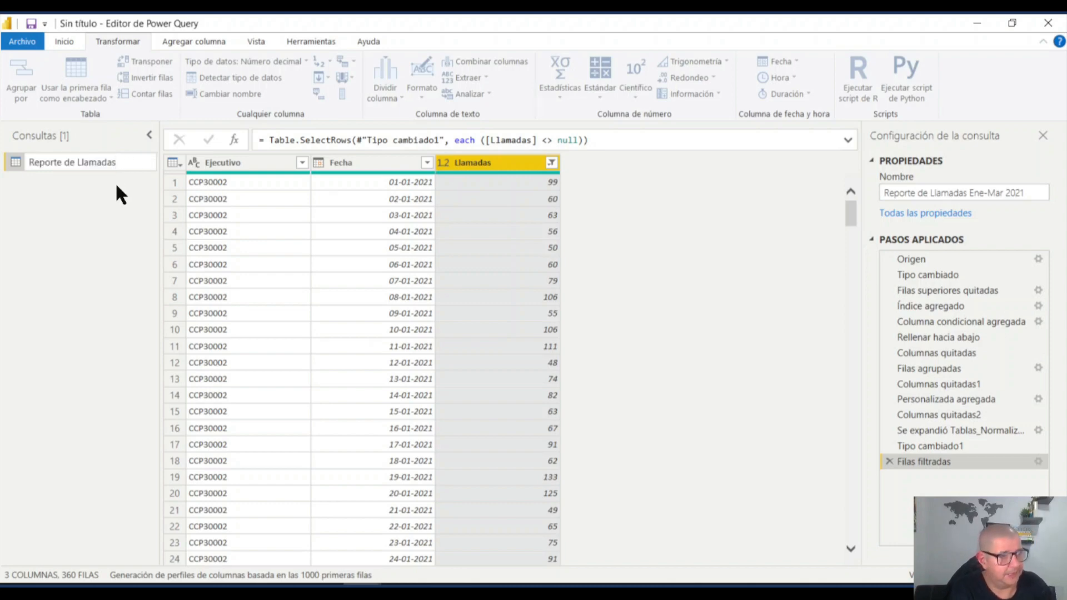
pyautogui.press('Return')
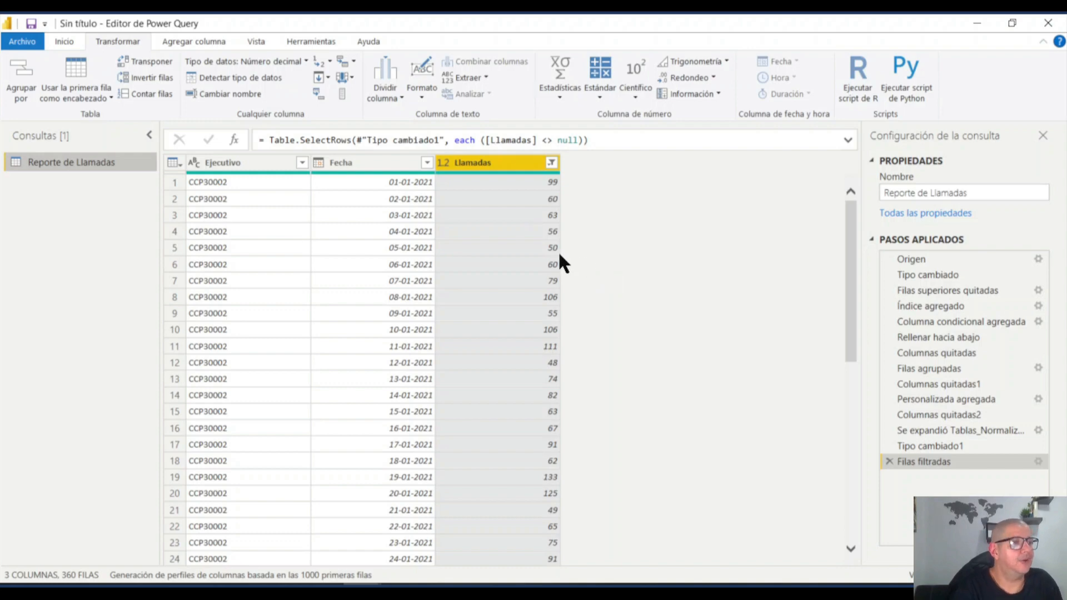
# Step: Close the Power Query editor and apply the changes to load the table into the report
pyautogui.click(66, 41)
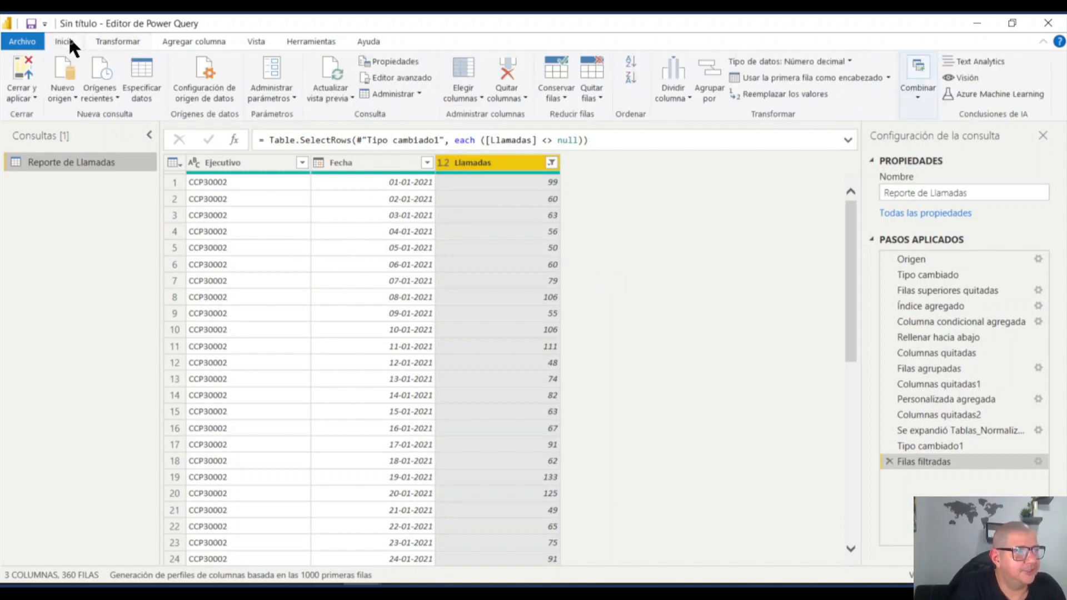
pyautogui.click(24, 95)
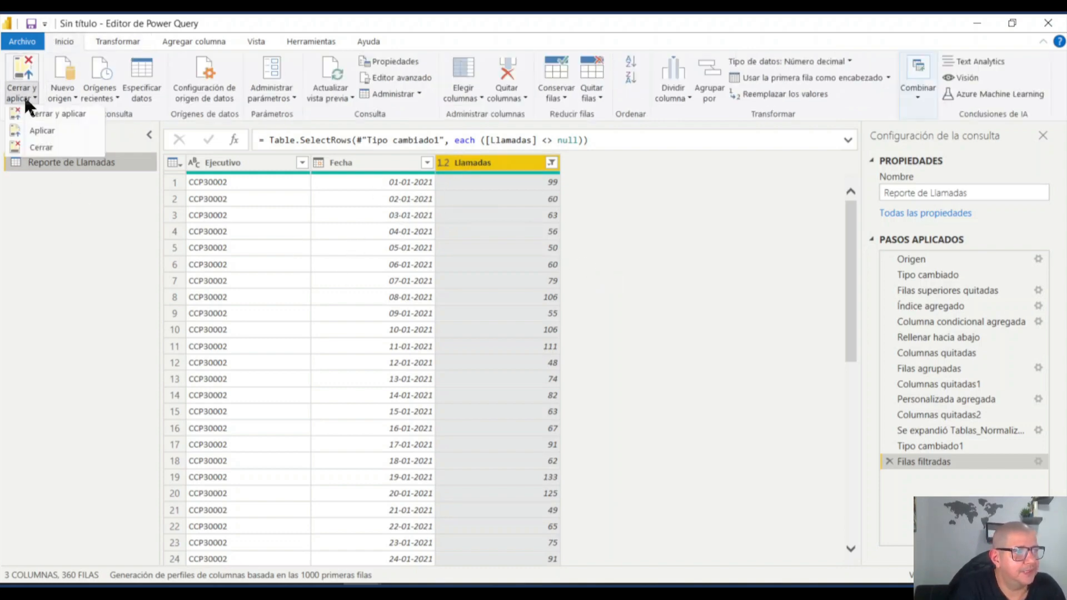
pyautogui.click(58, 113)
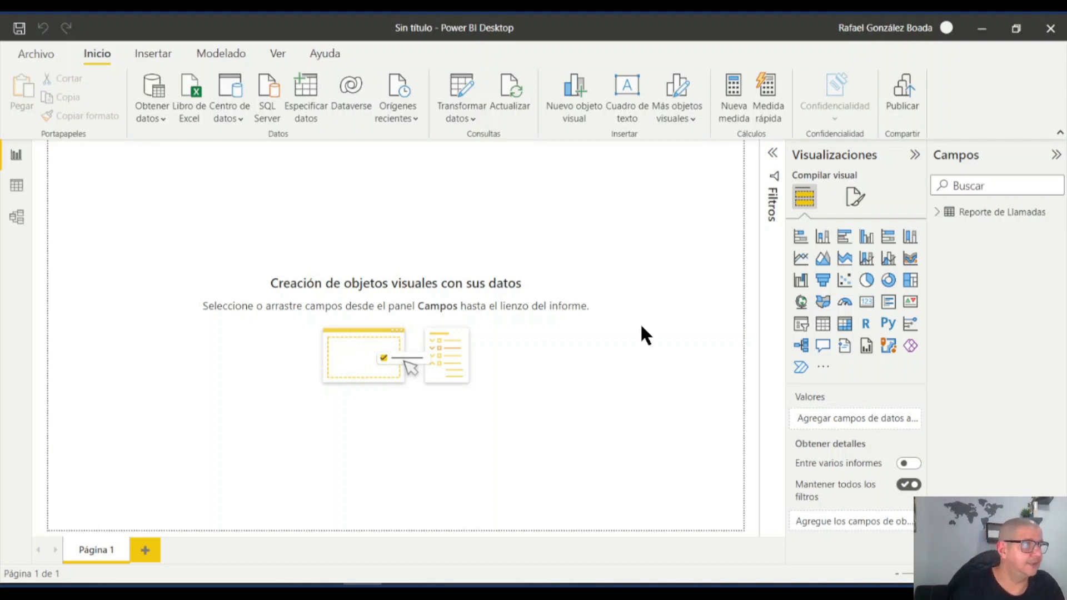
# Step: Examine the loaded Reporte de Llamadas table in the data view, including its rows and its list of fields
pyautogui.click(18, 187)
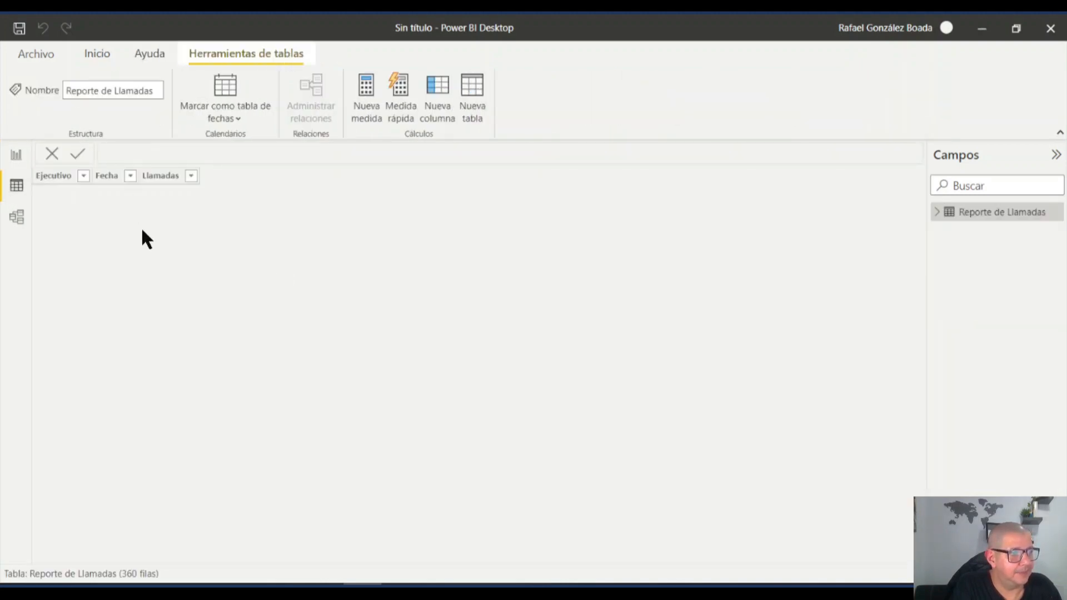
pyautogui.scroll(-12, 150, 376)
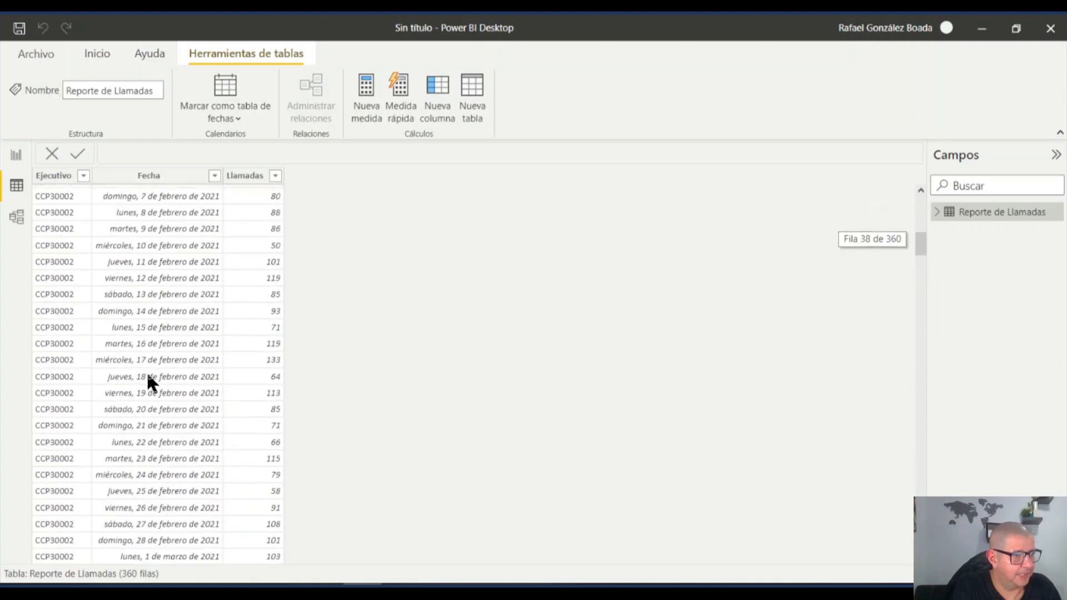
pyautogui.scroll(12, 149, 377)
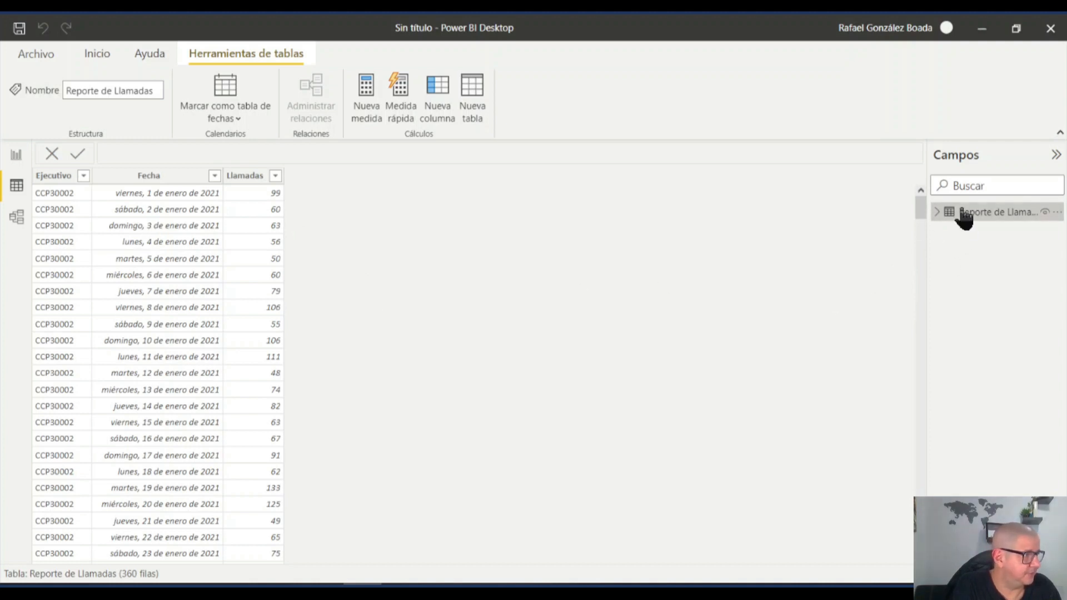
pyautogui.click(938, 212)
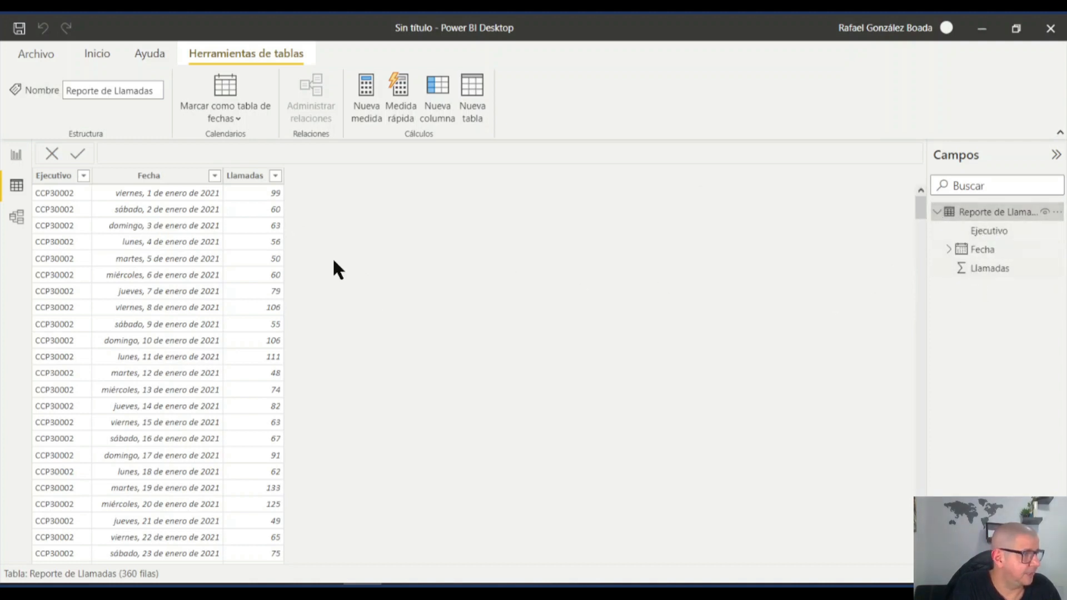
pyautogui.click(937, 212)
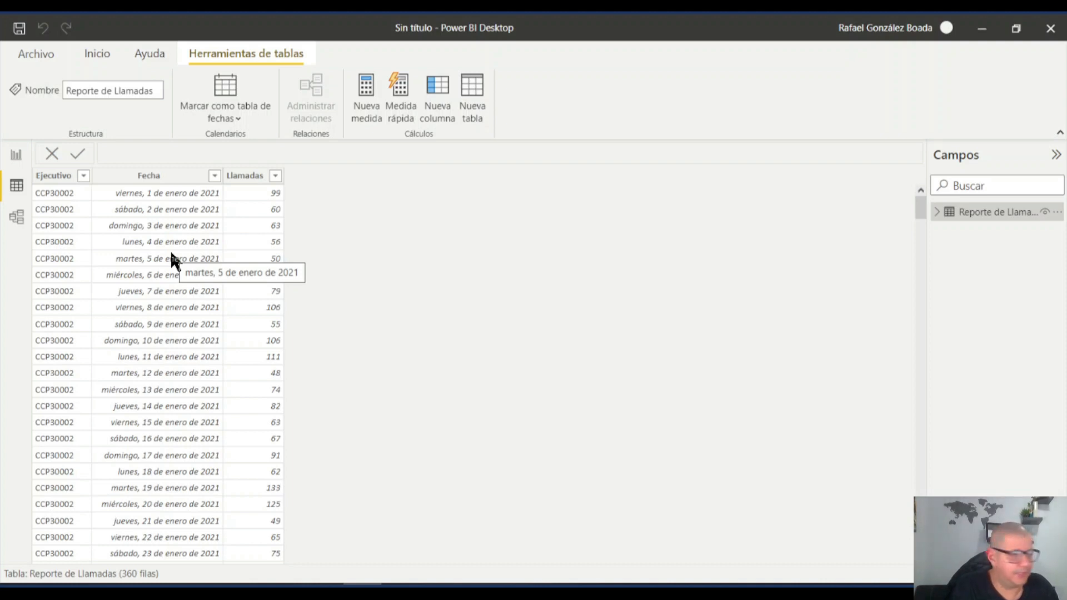
# Step: In File Explorer, move Reporte de Llamadas Ene-Mar 2021.txt from the LLAMADAS folder to its parent folder, VIDEO 53- ESQUEMAS VERTICALES
pyautogui.moveTo(439, 593)
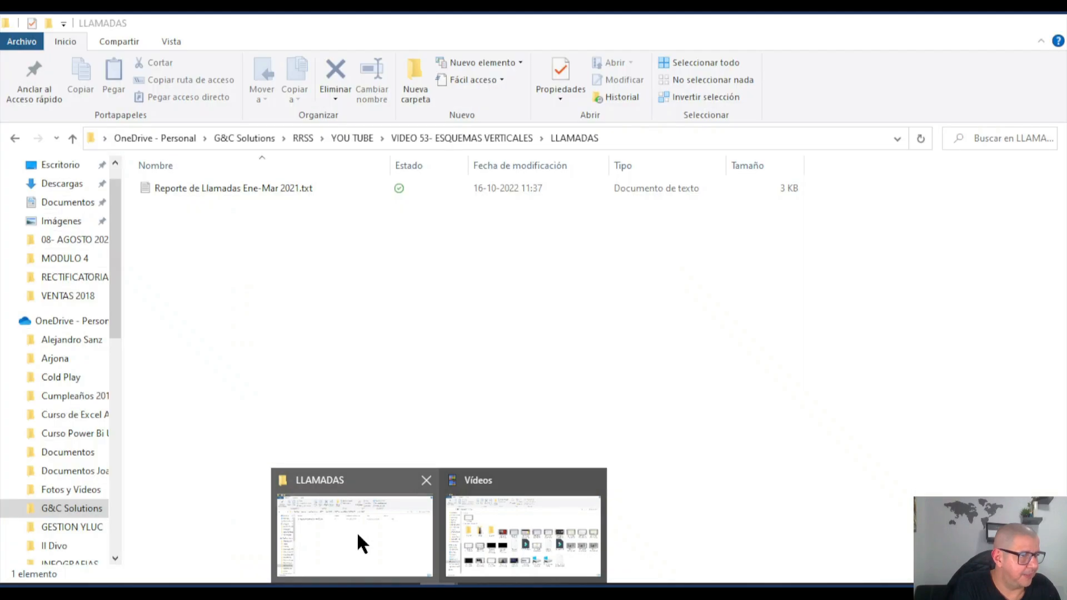
pyautogui.click(356, 531)
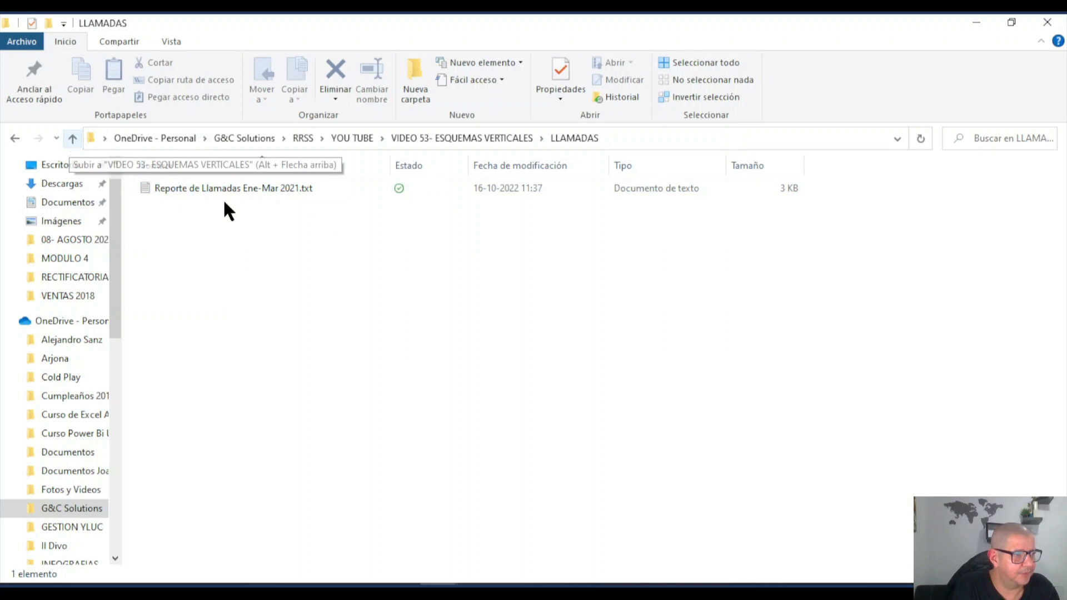
pyautogui.doubleClick(205, 188)
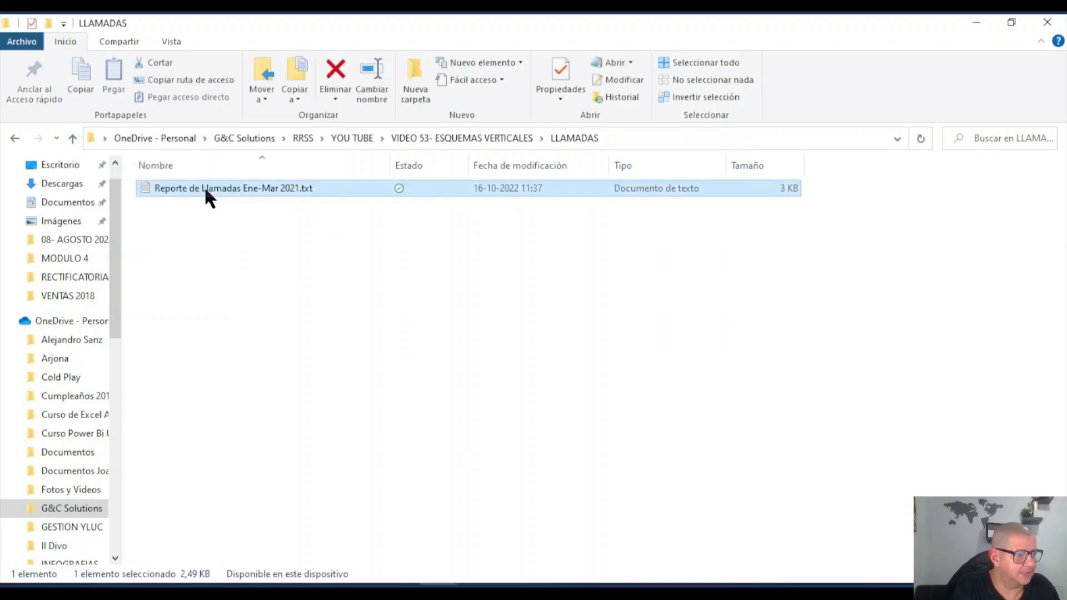
pyautogui.rightClick(204, 188)
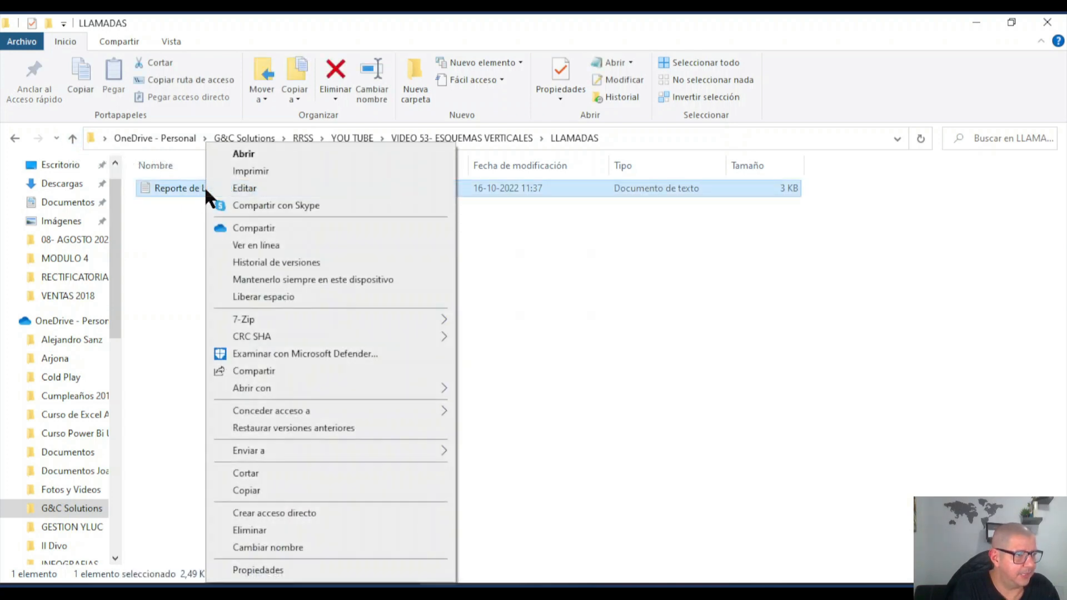
pyautogui.click(258, 473)
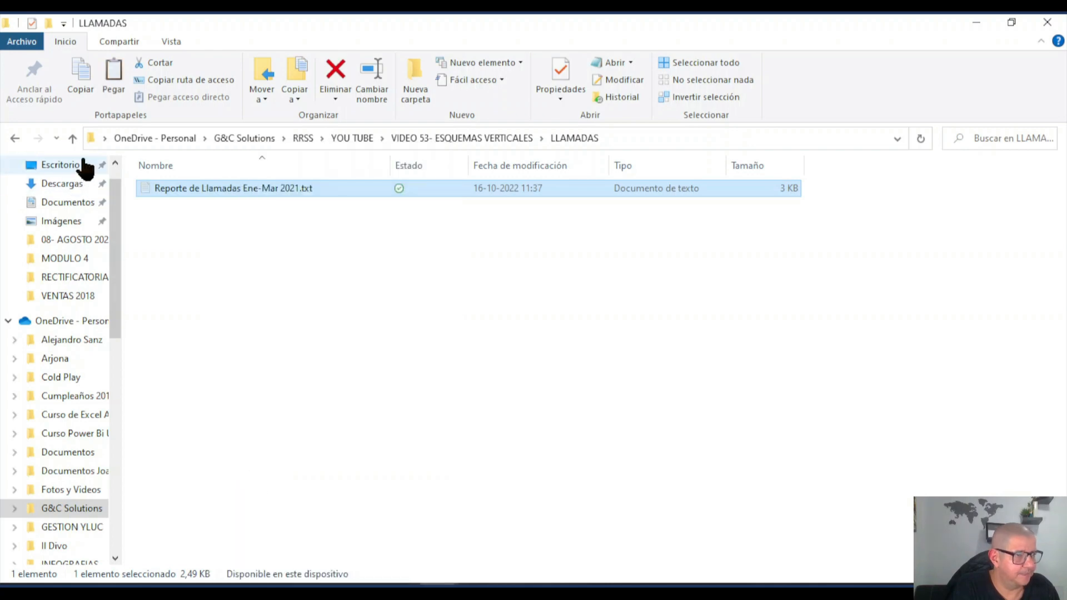
pyautogui.click(73, 137)
pyautogui.click(203, 379)
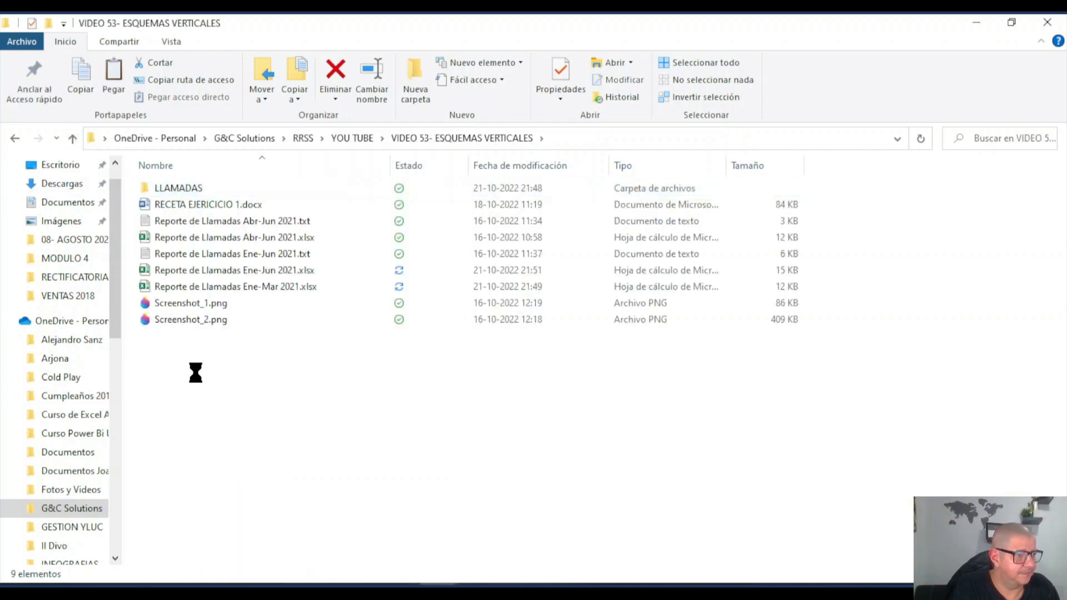
pyautogui.rightClick(195, 371)
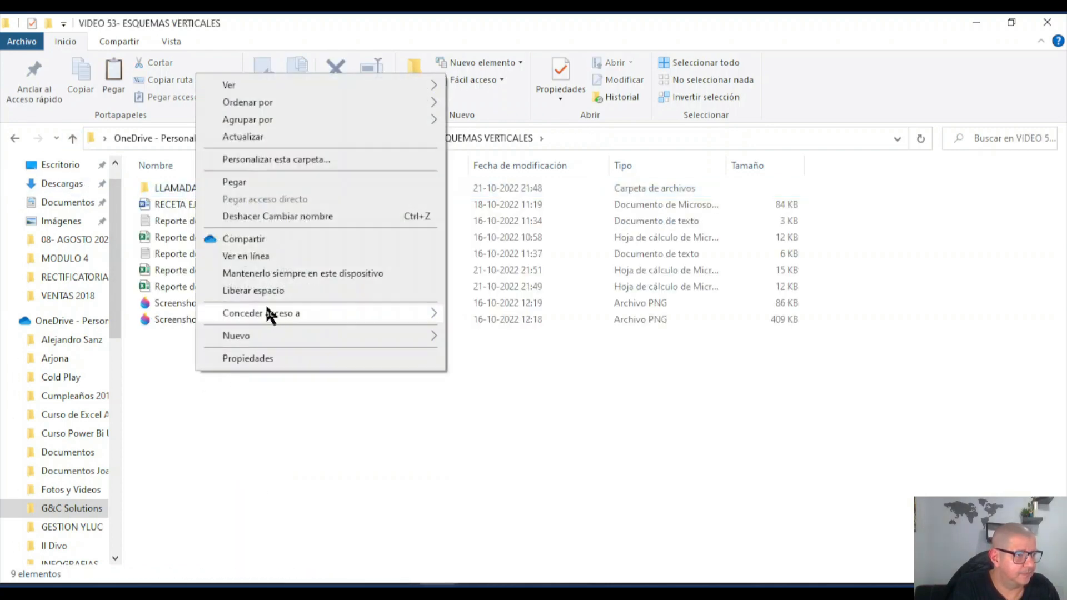
pyautogui.click(251, 182)
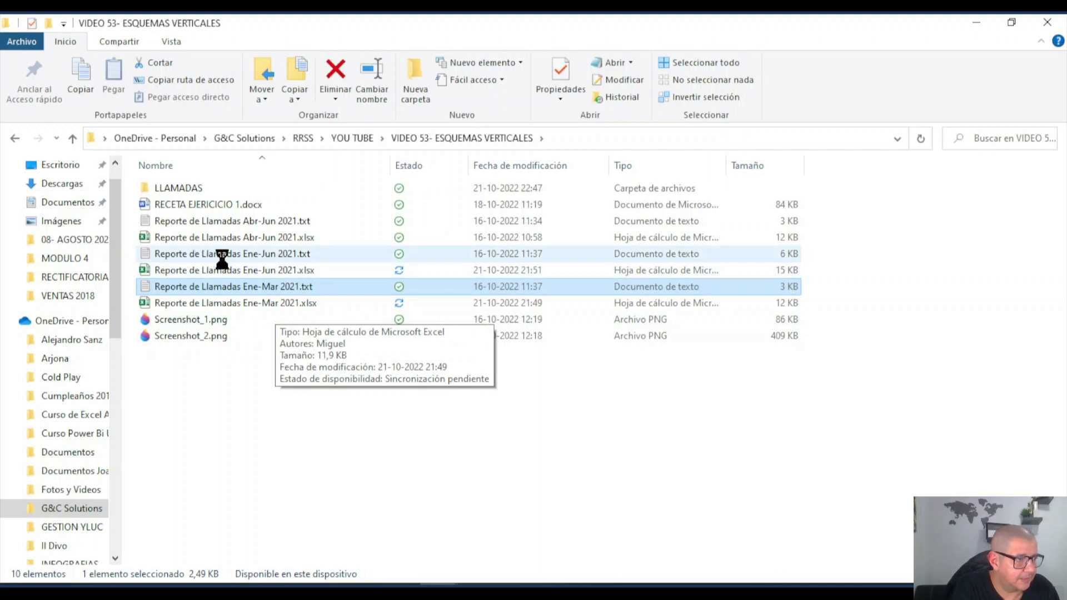
# Step: Move Reporte de Llamadas Ene-Jun 2021.txt into the LLAMADAS folder and open that folder
pyautogui.click(248, 254)
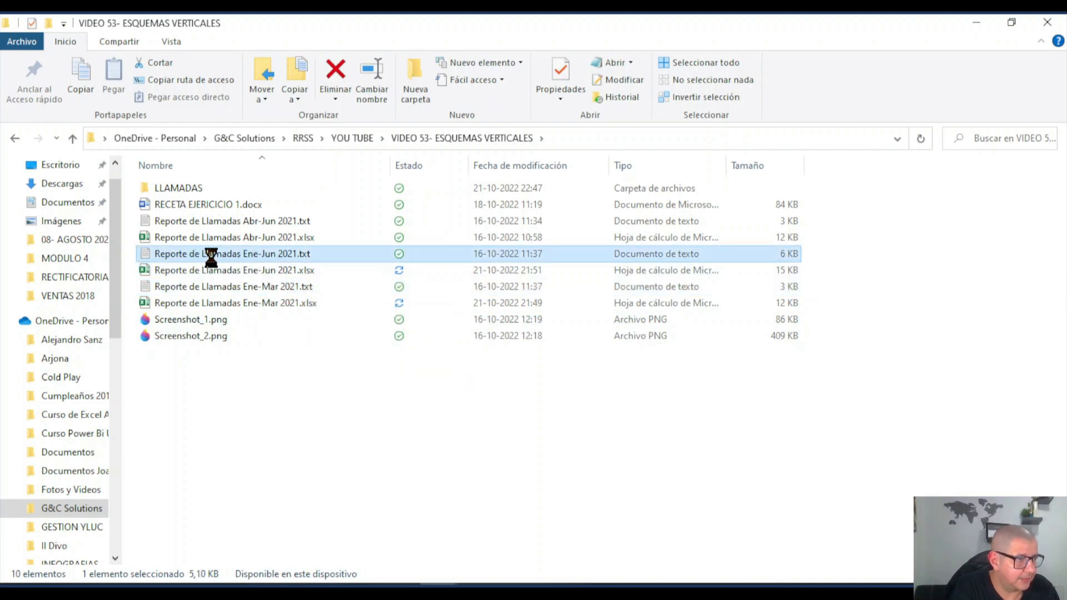
pyautogui.moveTo(211, 252); pyautogui.dragTo(211, 181)
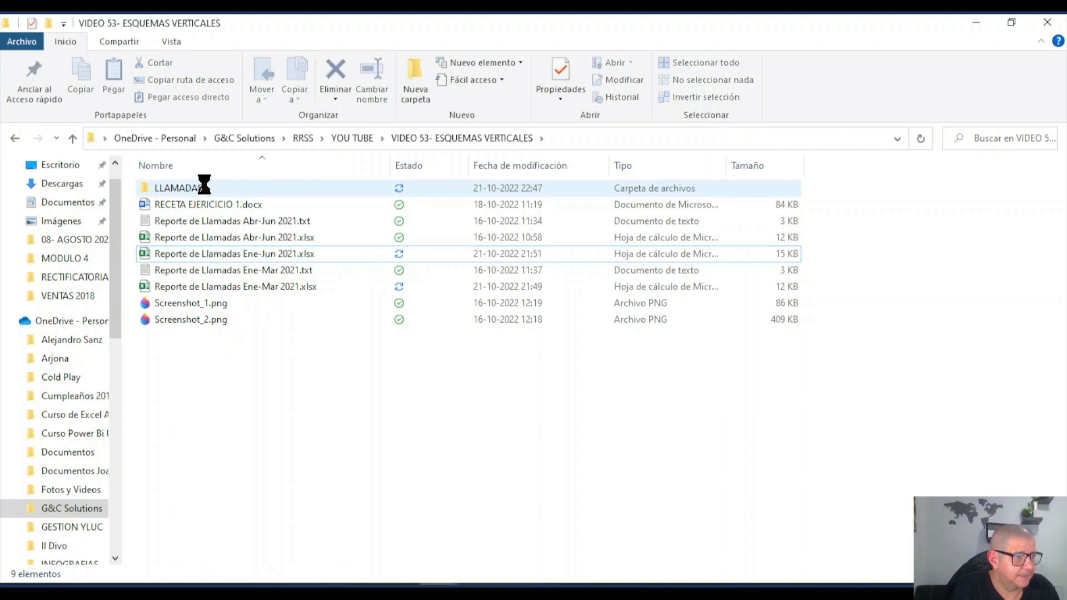
pyautogui.click(202, 183)
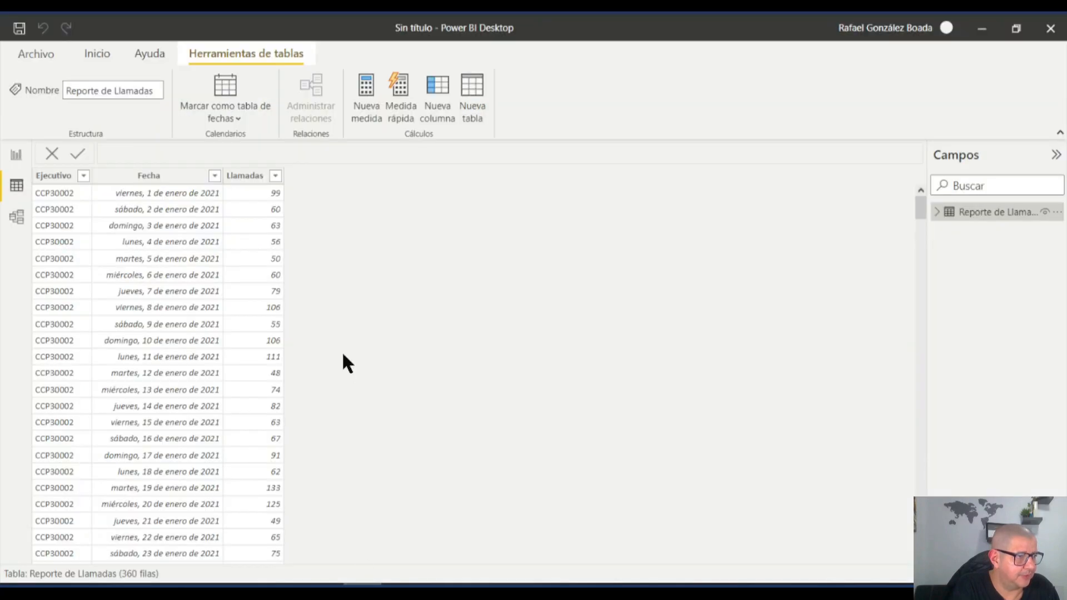
# Step: Switch back to Power BI Desktop and check which dates the Fecha column contains, using its filter values without applying a filter
pyautogui.scroll(-10, 207, 332)
pyautogui.scroll(10, 206, 332)
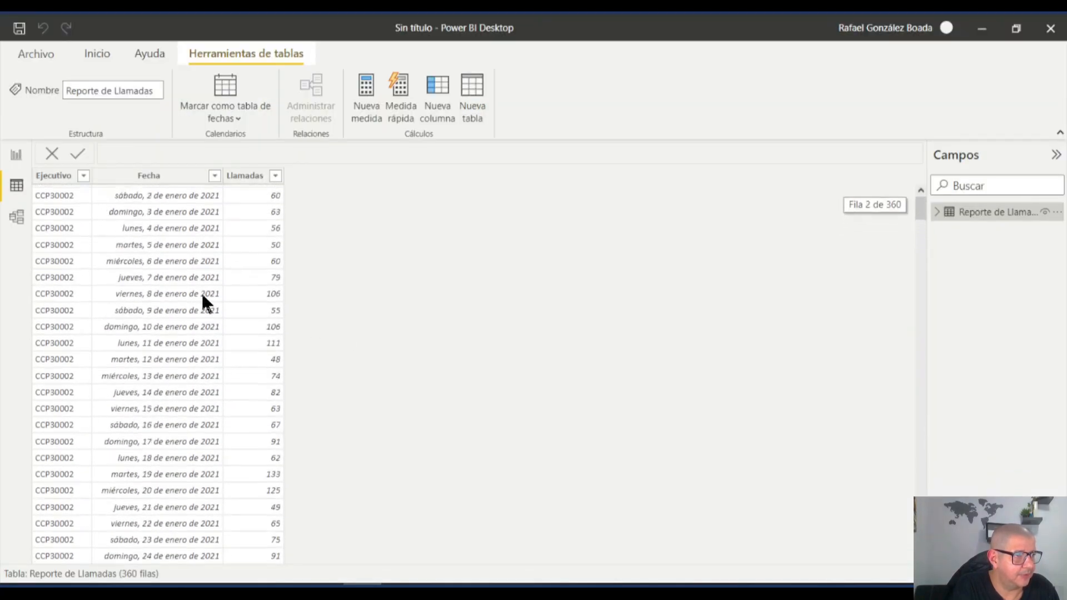
pyautogui.click(213, 176)
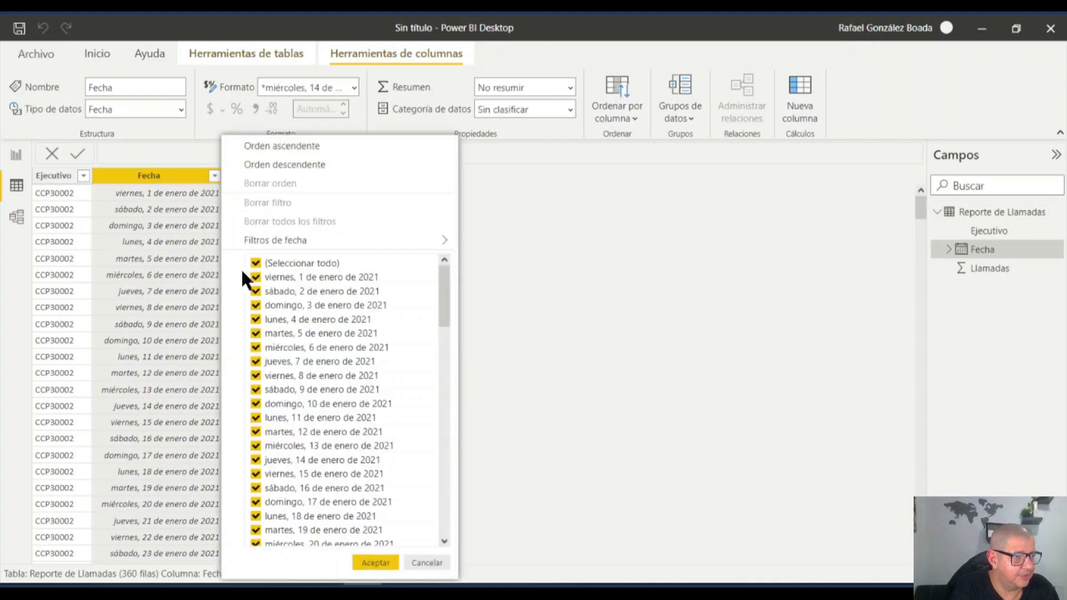
pyautogui.moveTo(446, 305); pyautogui.dragTo(444, 267)
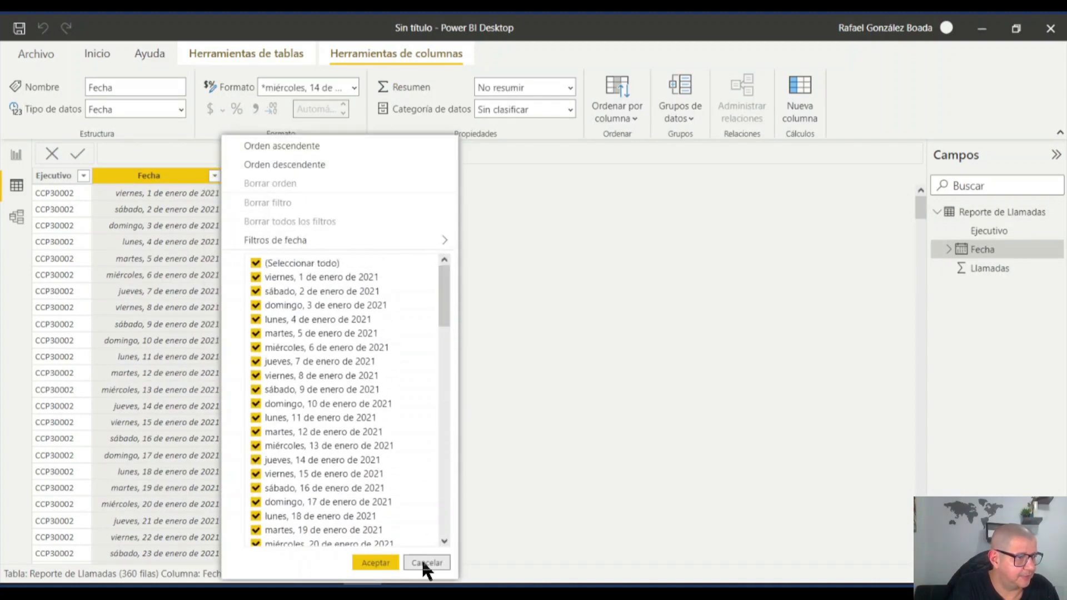
pyautogui.click(425, 561)
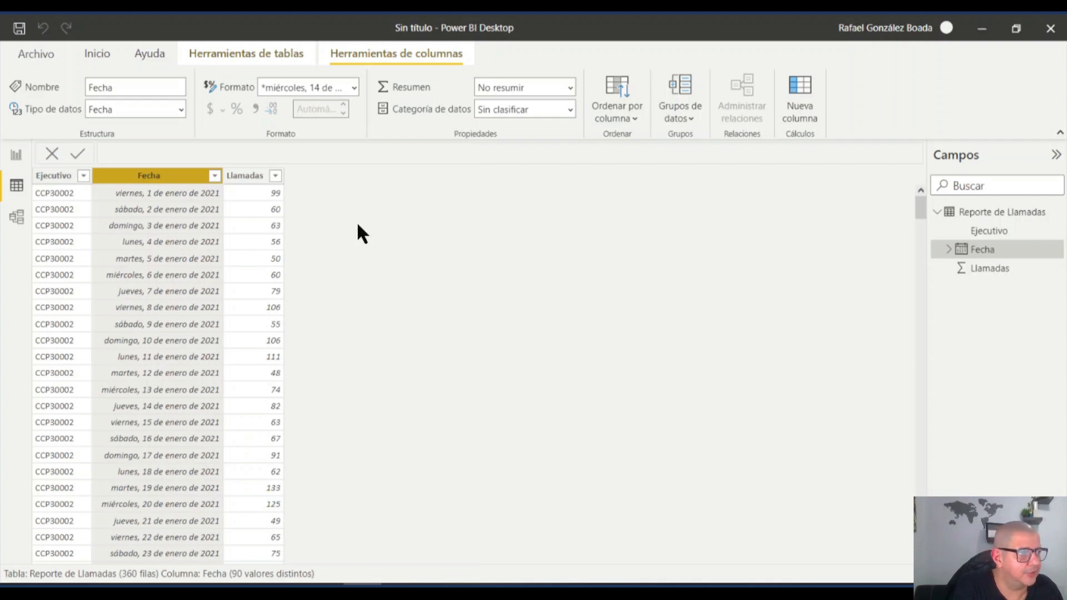
# Step: Try to refresh the report data, and compare the source file name in the error with the file in the LLAMADAS folder
pyautogui.click(110, 52)
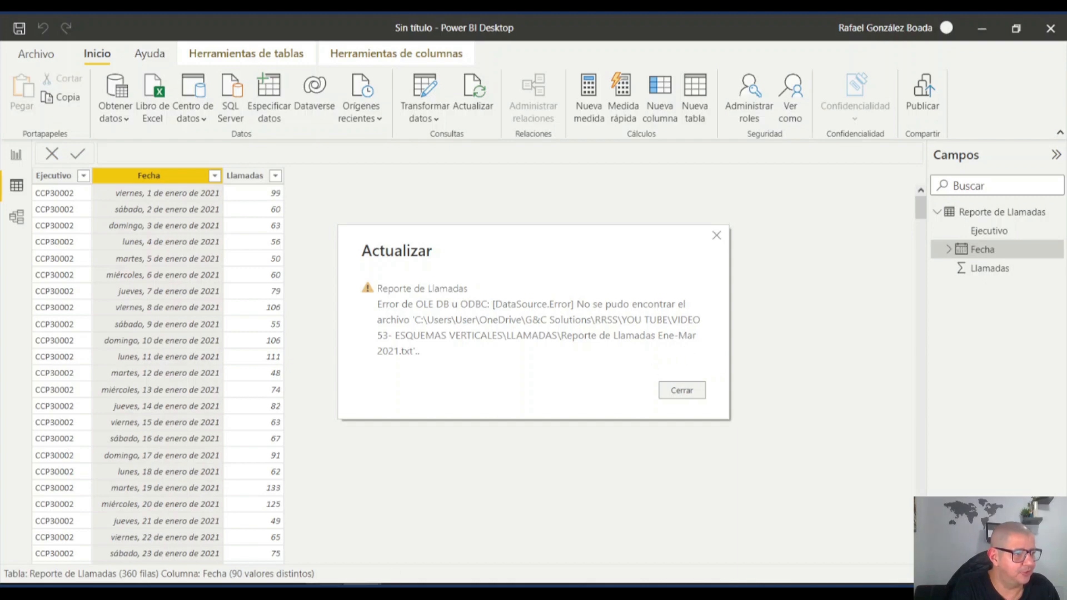
pyautogui.moveTo(437, 584)
pyautogui.click(371, 531)
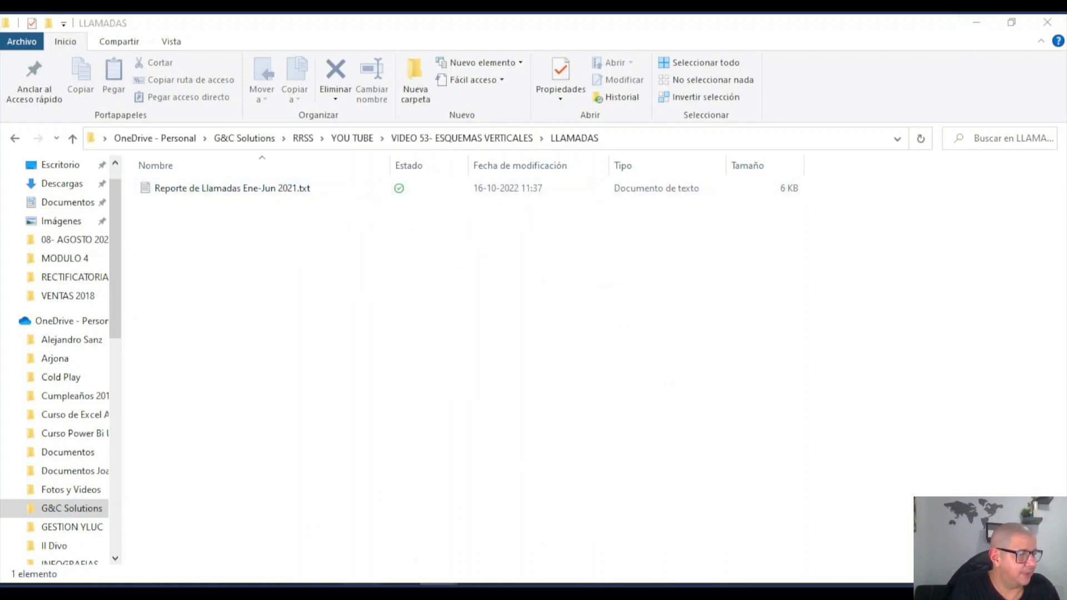
pyautogui.moveTo(362, 590)
pyautogui.click(410, 531)
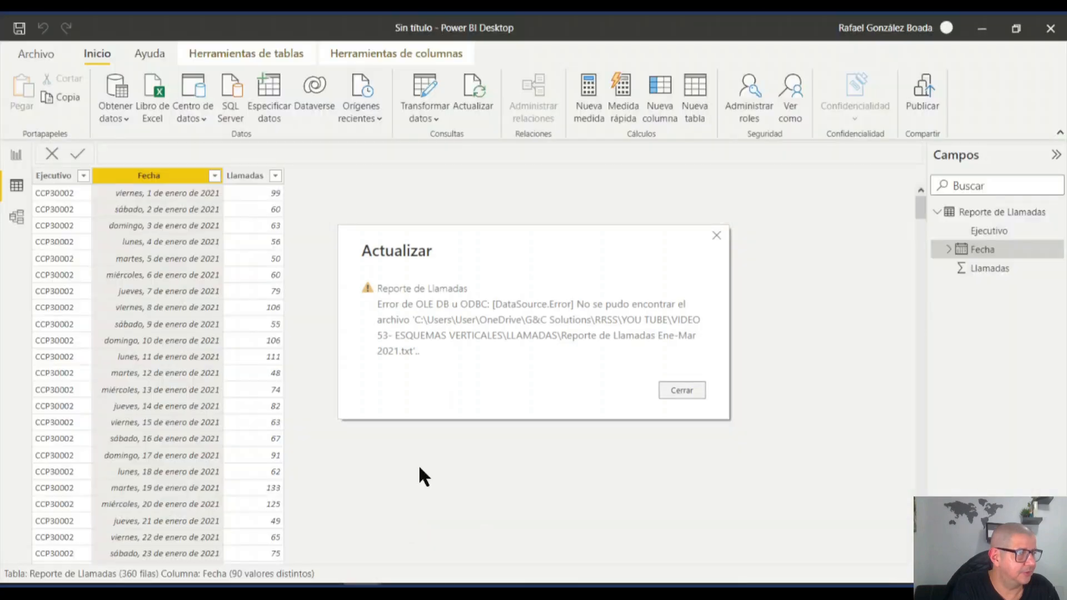
# Step: Dismiss the refresh error and open the Origen step of the Reporte de Llamadas query in the Power Query Editor
pyautogui.click(687, 389)
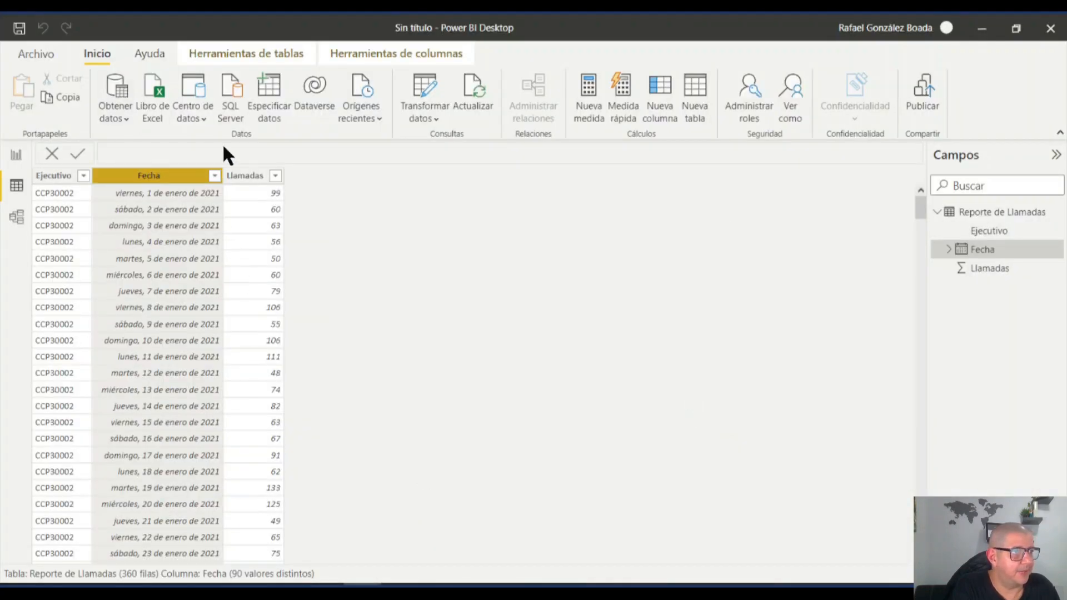
pyautogui.click(418, 116)
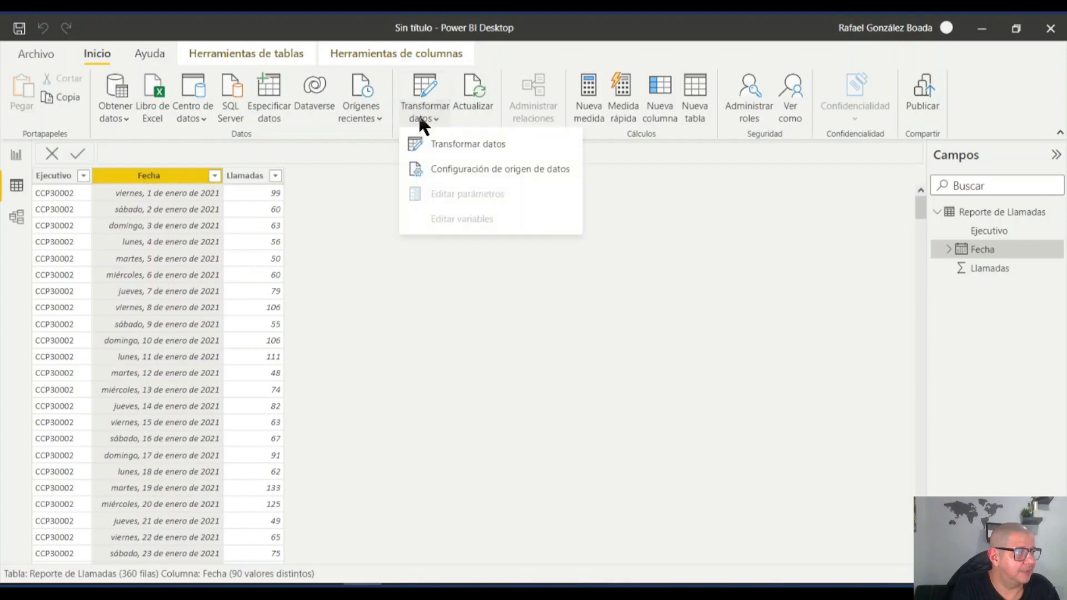
pyautogui.click(462, 144)
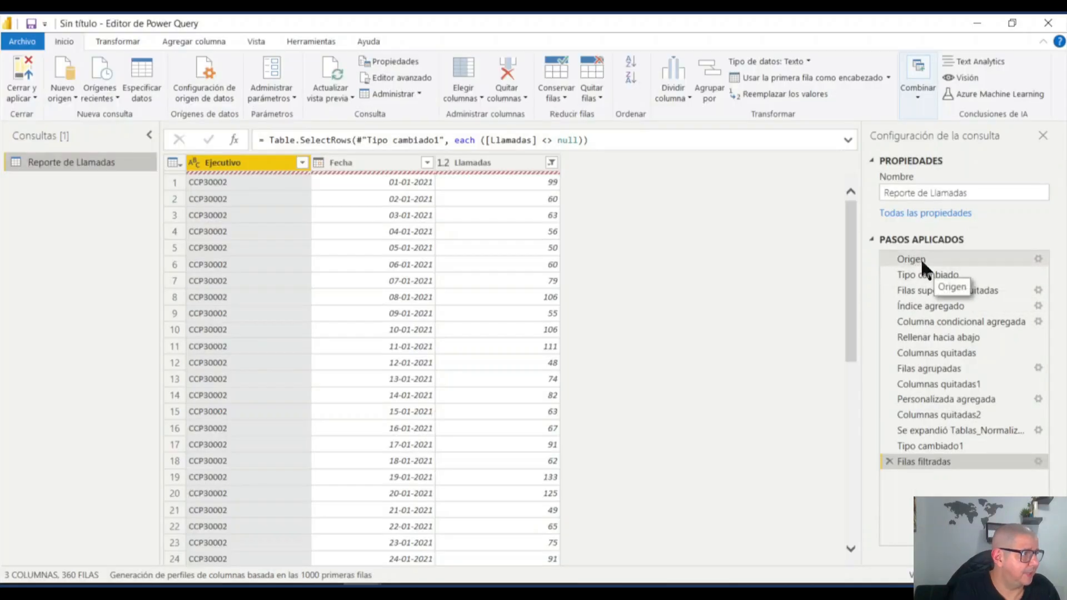
pyautogui.click(923, 258)
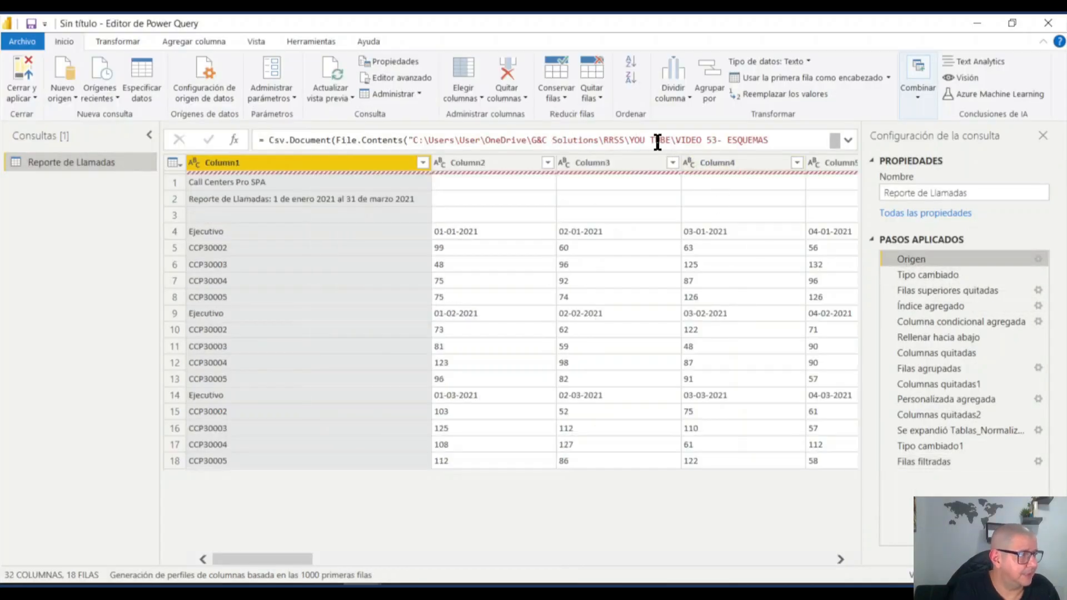
# Step: Change the source file name in the Origen formula to Reporte de Llamadas Ene-Jun 2021.txt
pyautogui.click(848, 141)
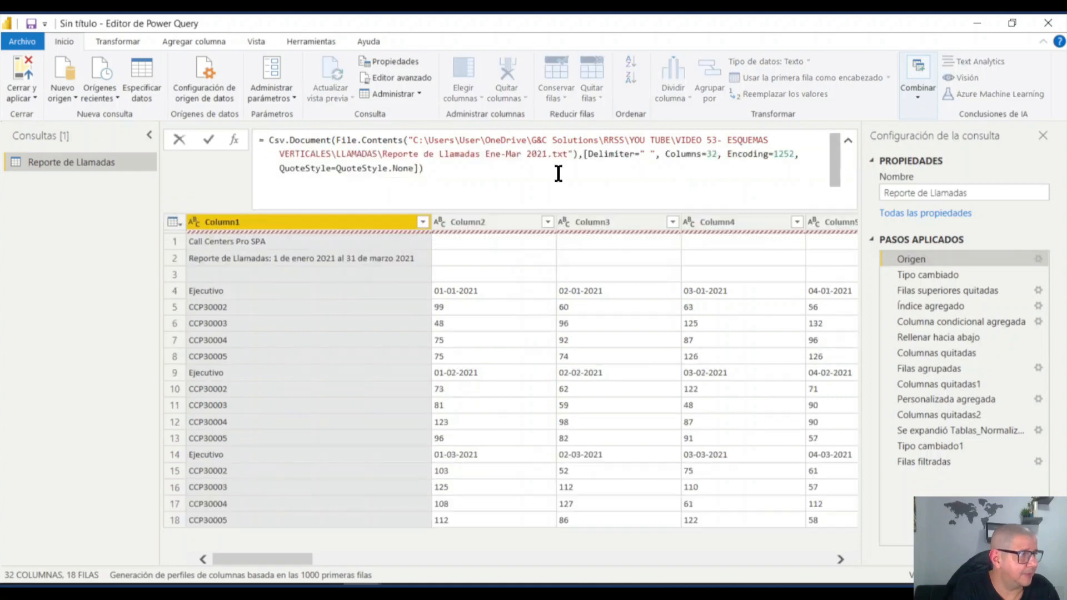
pyautogui.click(521, 155)
pyautogui.press('BackSpace')
pyautogui.press('BackSpace')
pyautogui.press('BackSpace')
pyautogui.write('Ju')
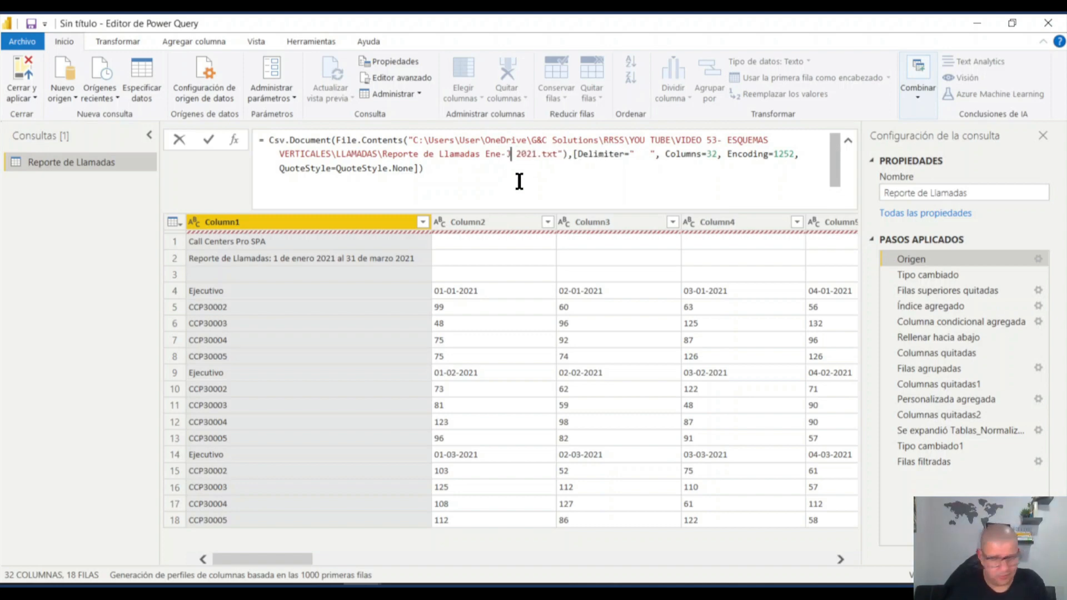
pyautogui.write('n')
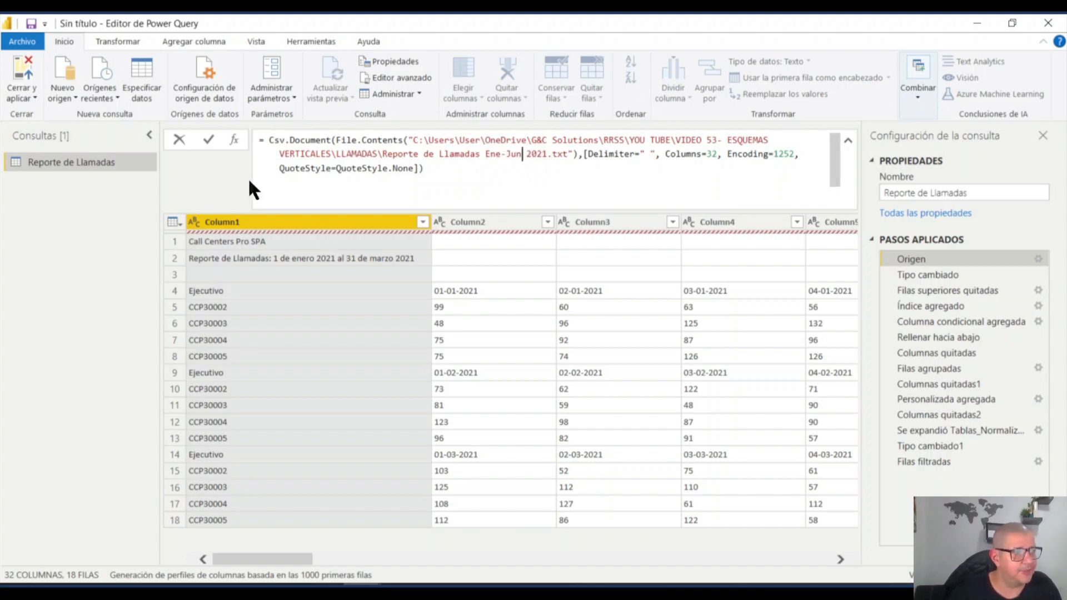
pyautogui.click(209, 141)
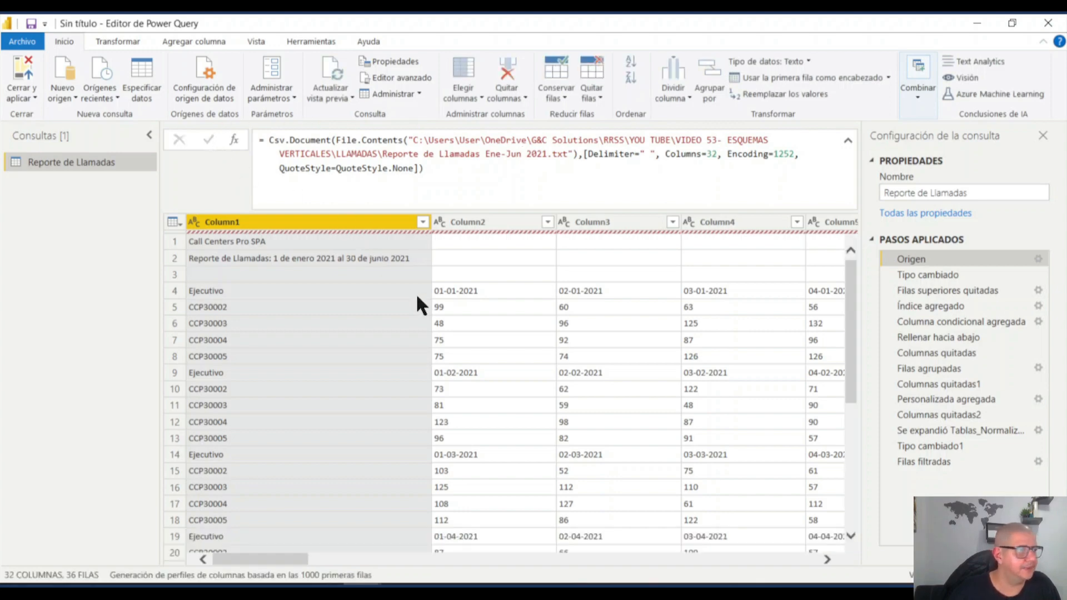
# Step: Check the dates in the Fecha column at the Filas filtradas step, using its filter values without applying a filter
pyautogui.click(889, 464)
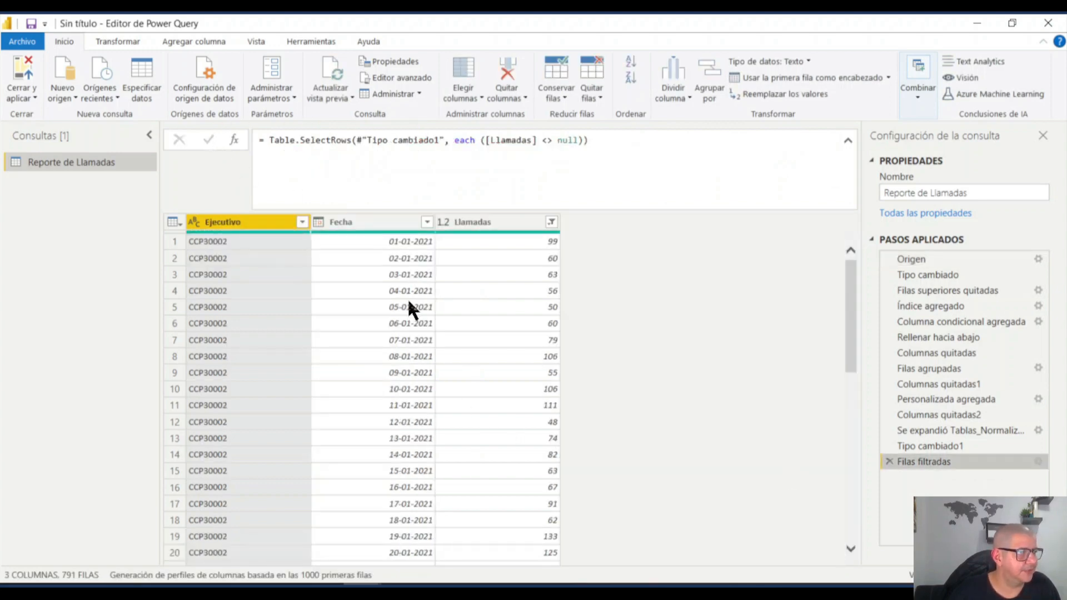
pyautogui.click(426, 222)
pyautogui.moveTo(417, 413); pyautogui.dragTo(417, 512)
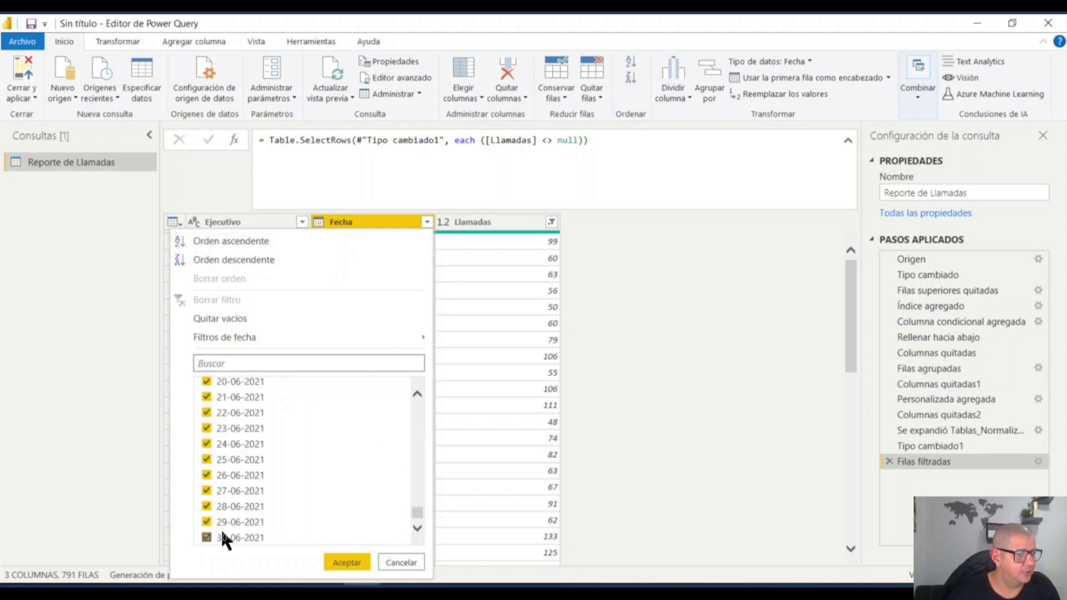
pyautogui.scroll(5, 258, 445)
pyautogui.scroll(9, 255, 446)
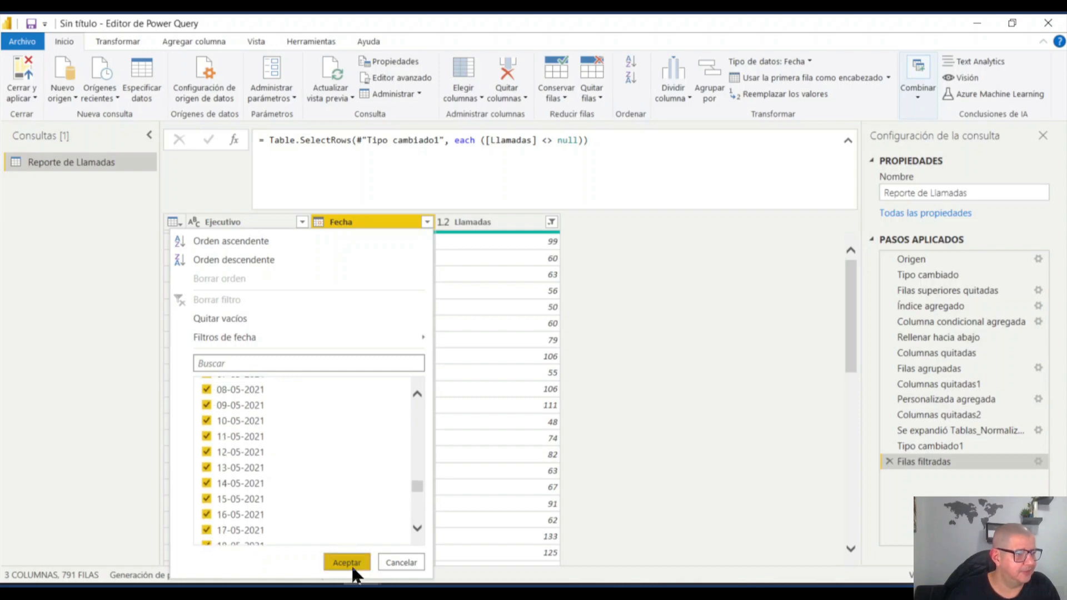
pyautogui.click(401, 563)
# Step: Close the Power Query Editor with its changes applied and review the Fecha values throughout the loaded table
pyautogui.click(25, 97)
pyautogui.click(68, 112)
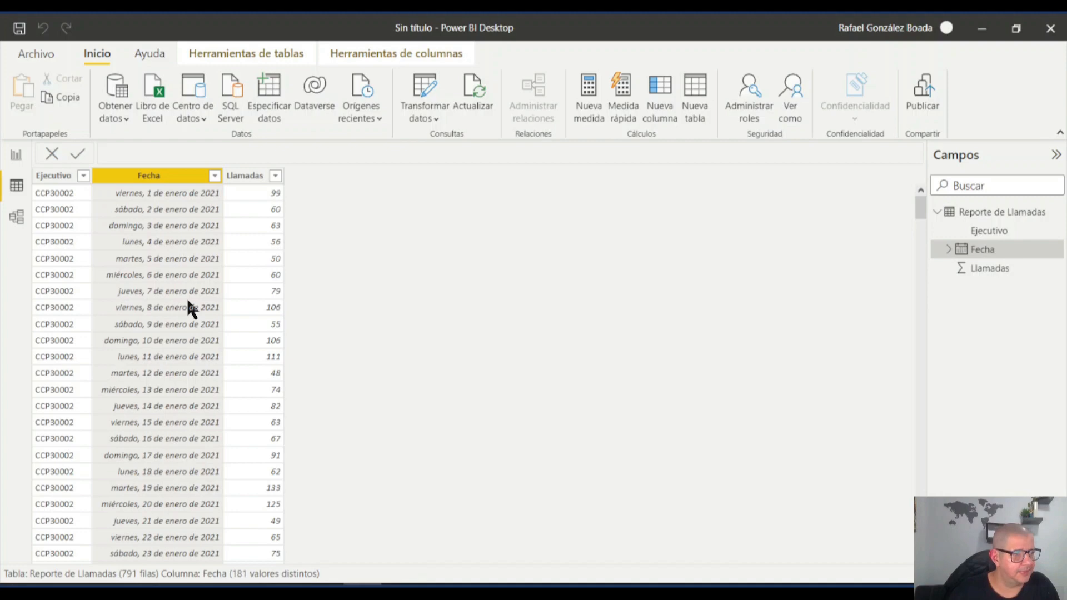
pyautogui.scroll(-19, 186, 297)
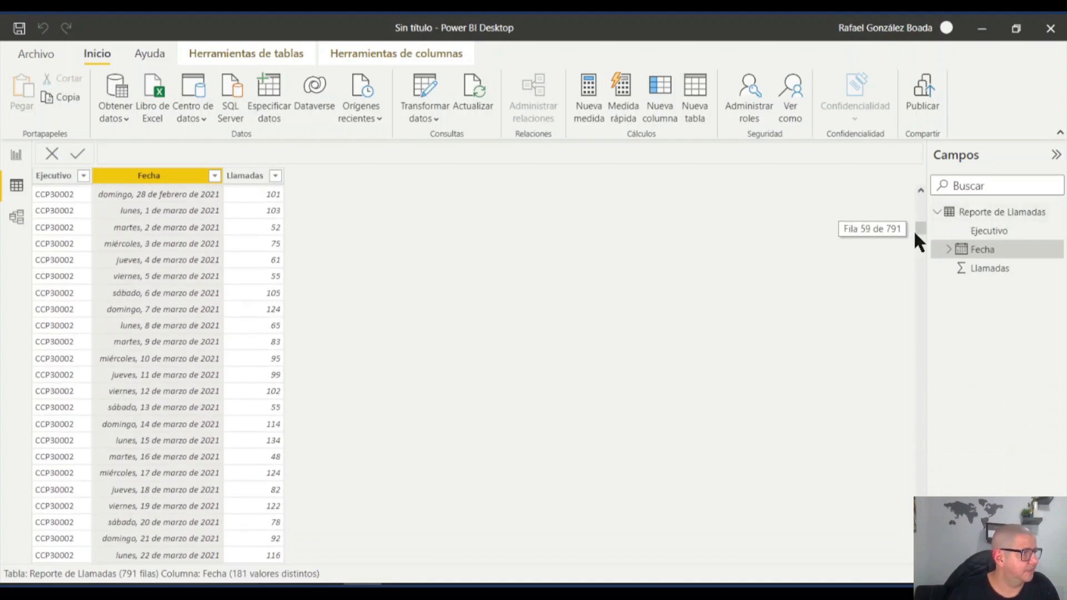
pyautogui.moveTo(916, 229); pyautogui.dragTo(910, 575)
pyautogui.scroll(15, 186, 305)
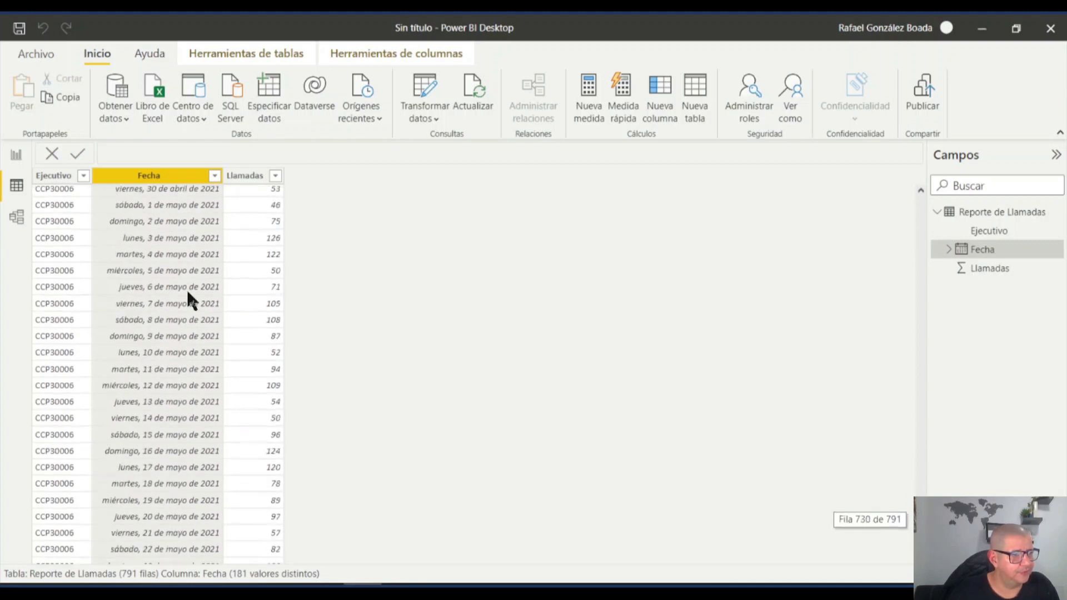
pyautogui.scroll(15, 224, 255)
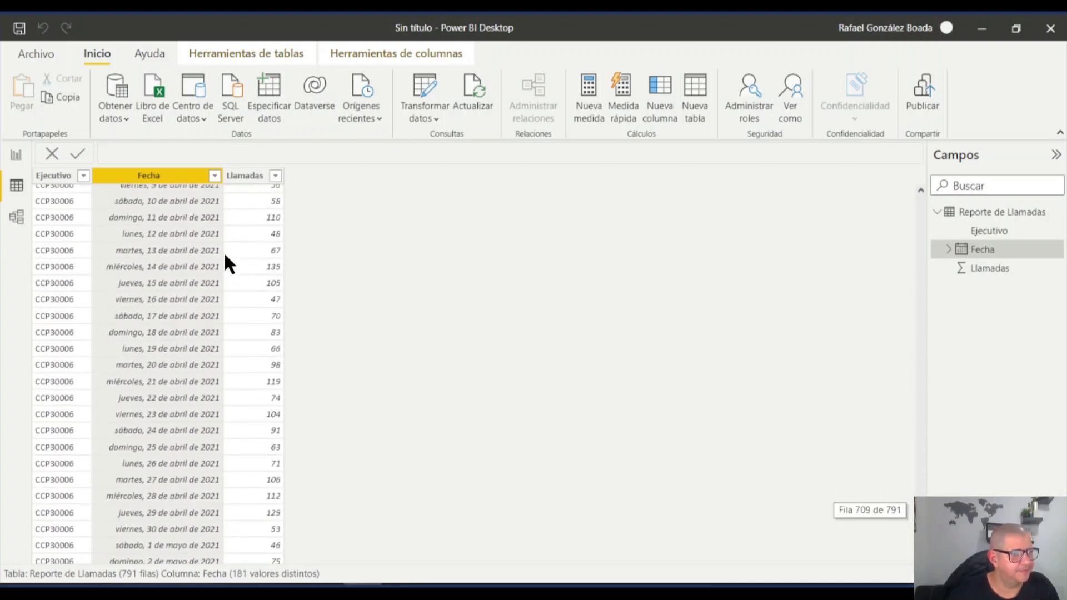